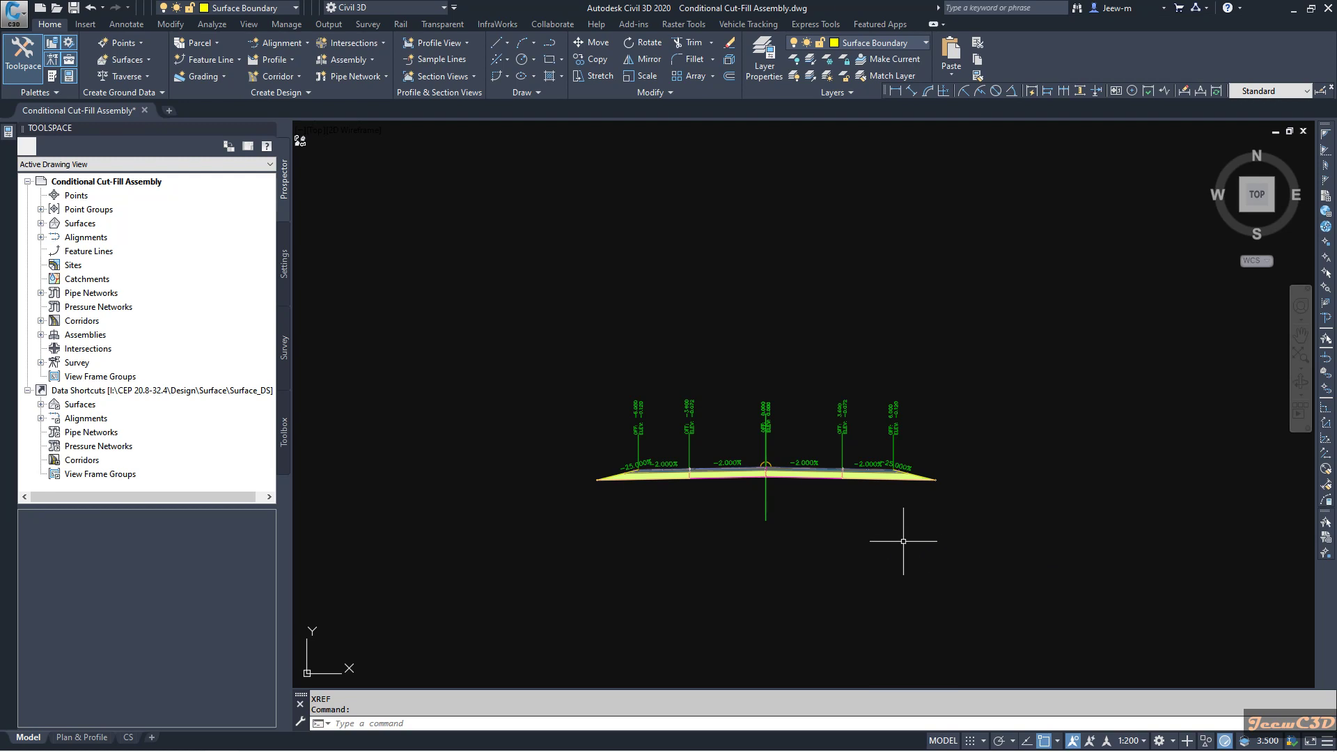
mouse_move(904, 541)
mouse_move(1010, 561)
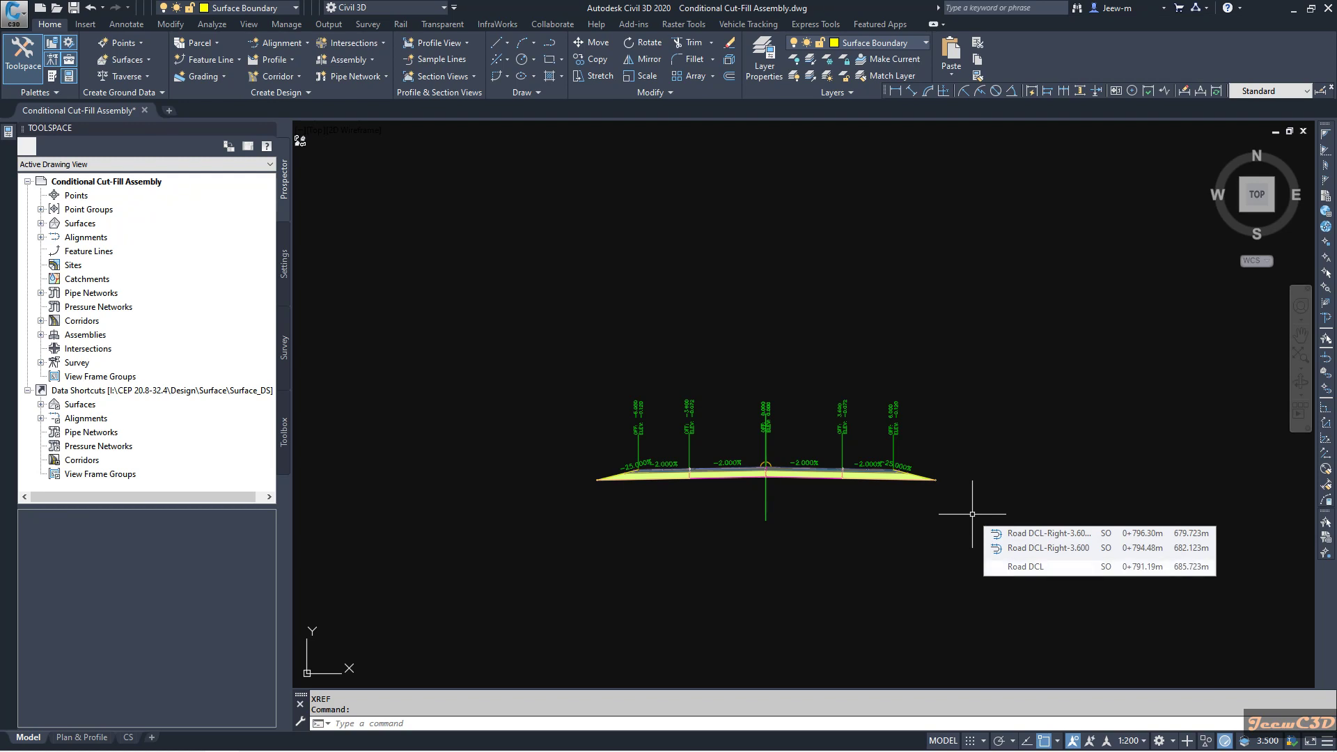
middle_click_drag(969, 507, 961, 496)
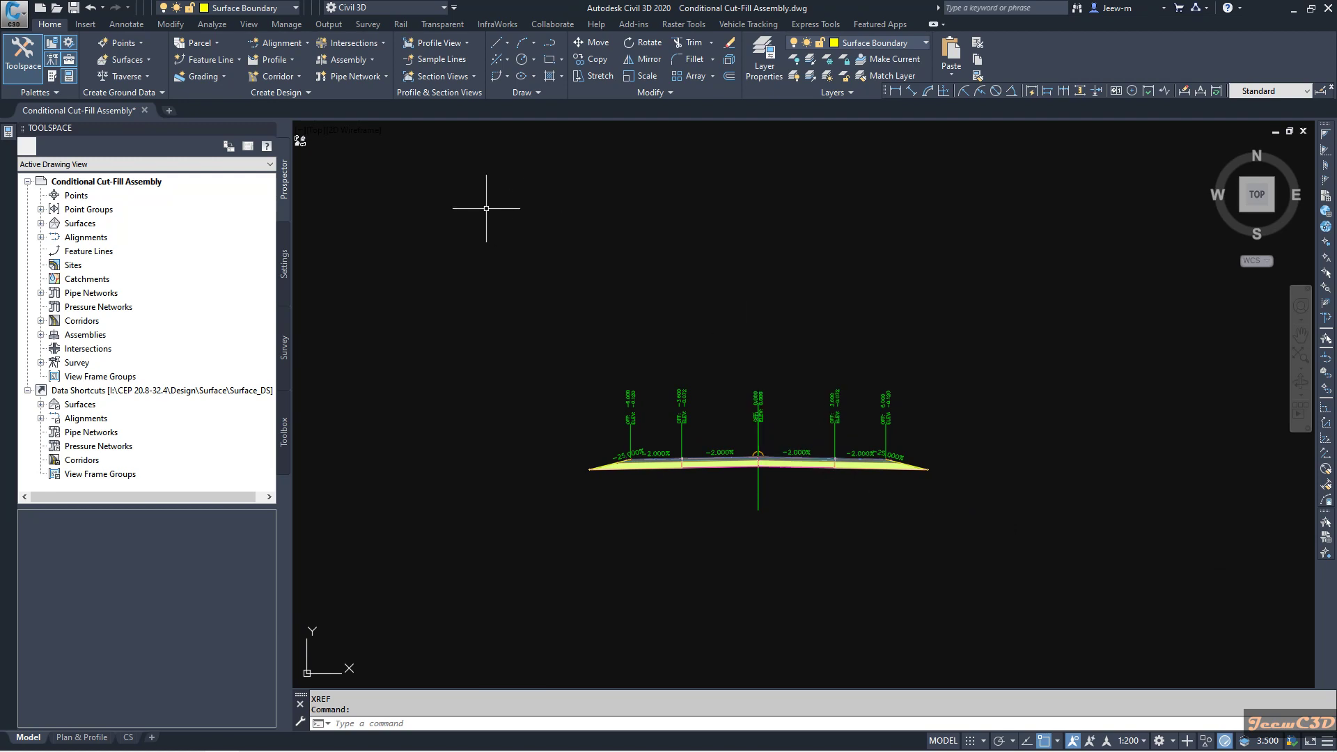
Open the tool palettes and show the Conditional subassemblies.
left_click(53, 78)
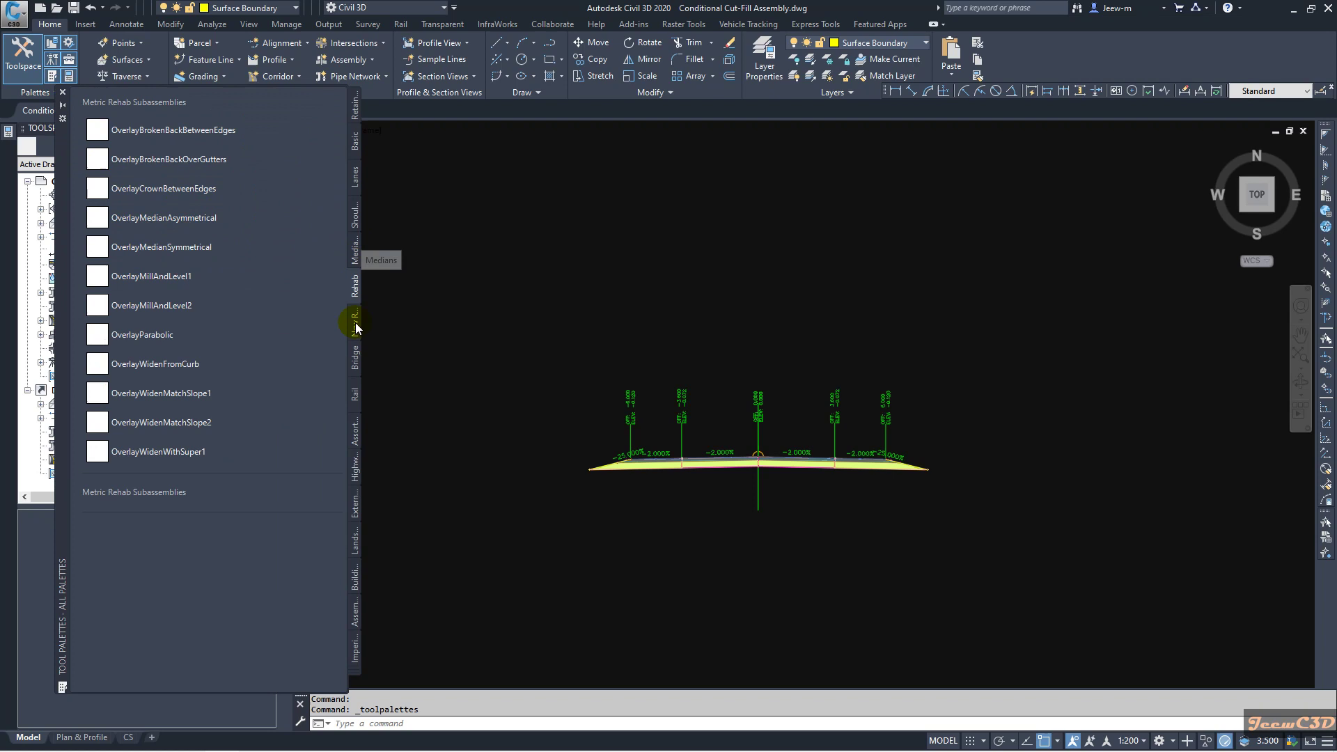
left_click(354, 666)
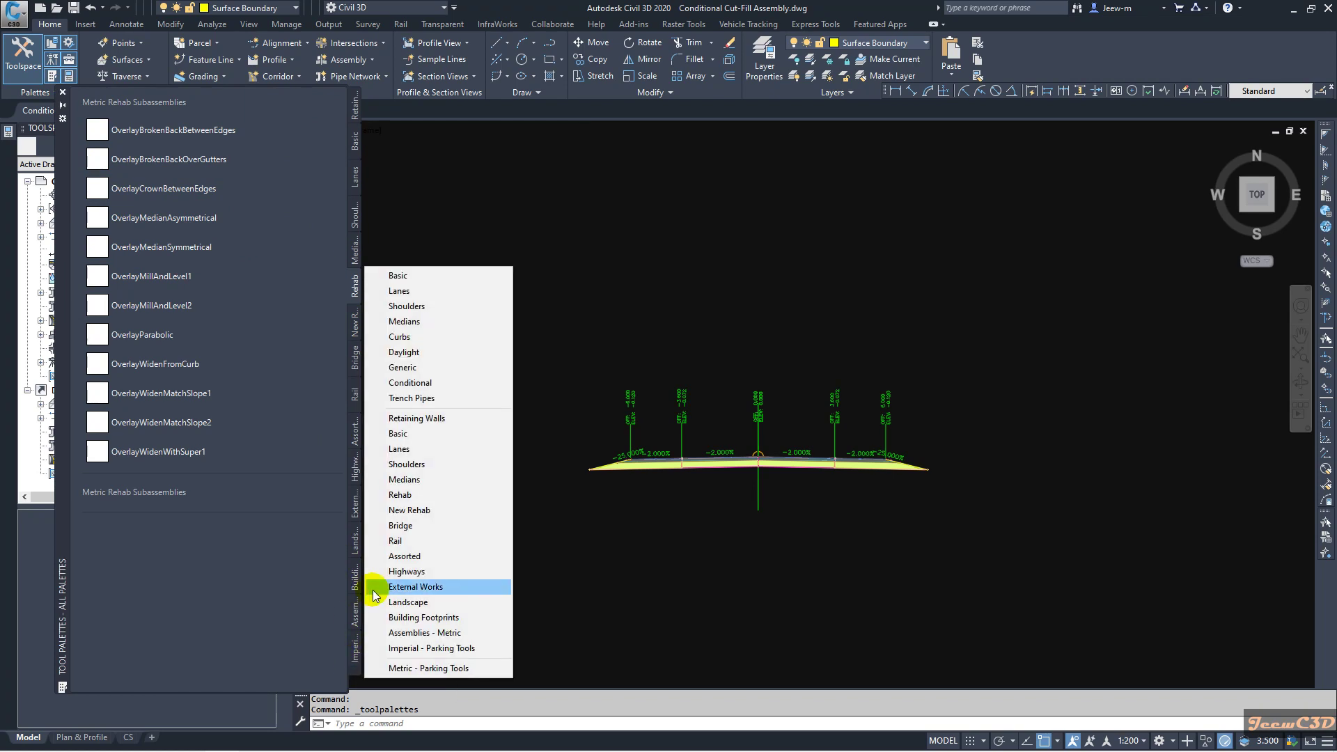
left_click(408, 382)
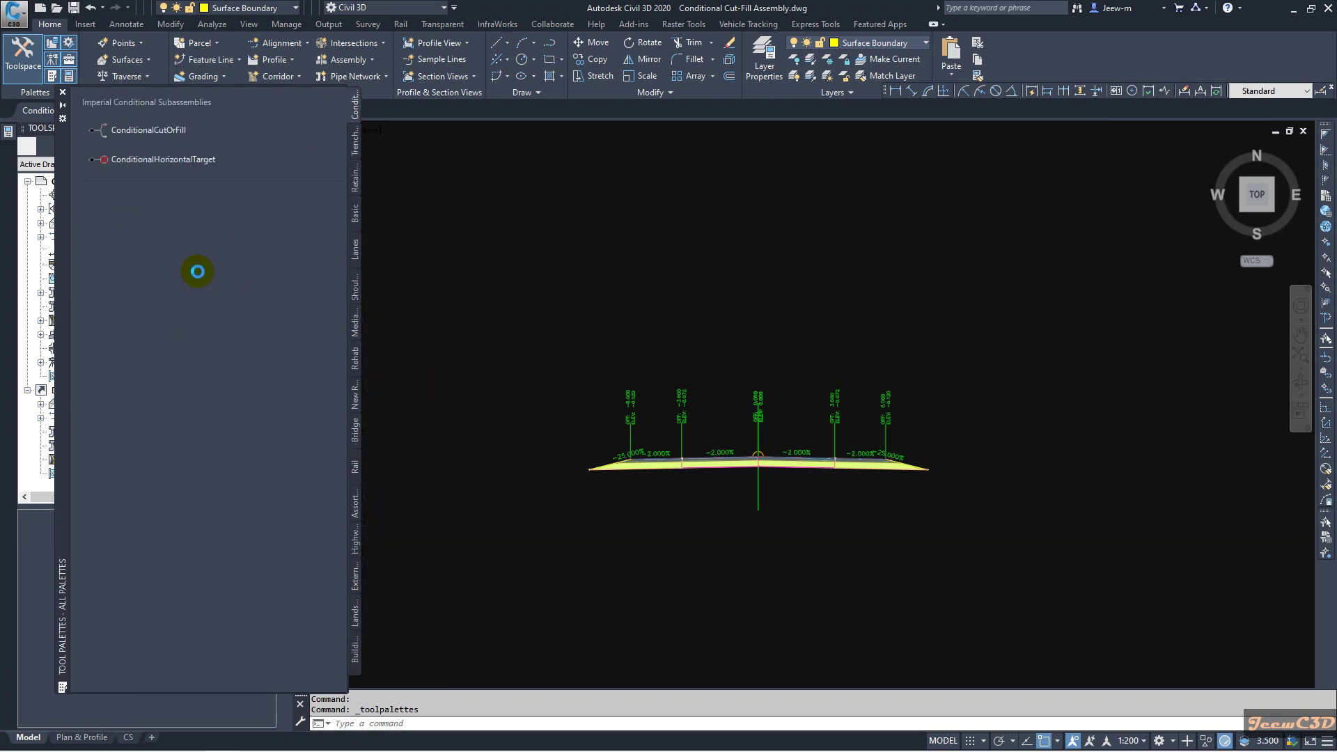
Attach a ConditionalCutOrFill subassembly to the outermost marker point on the right side of the road assembly.
left_click(146, 130)
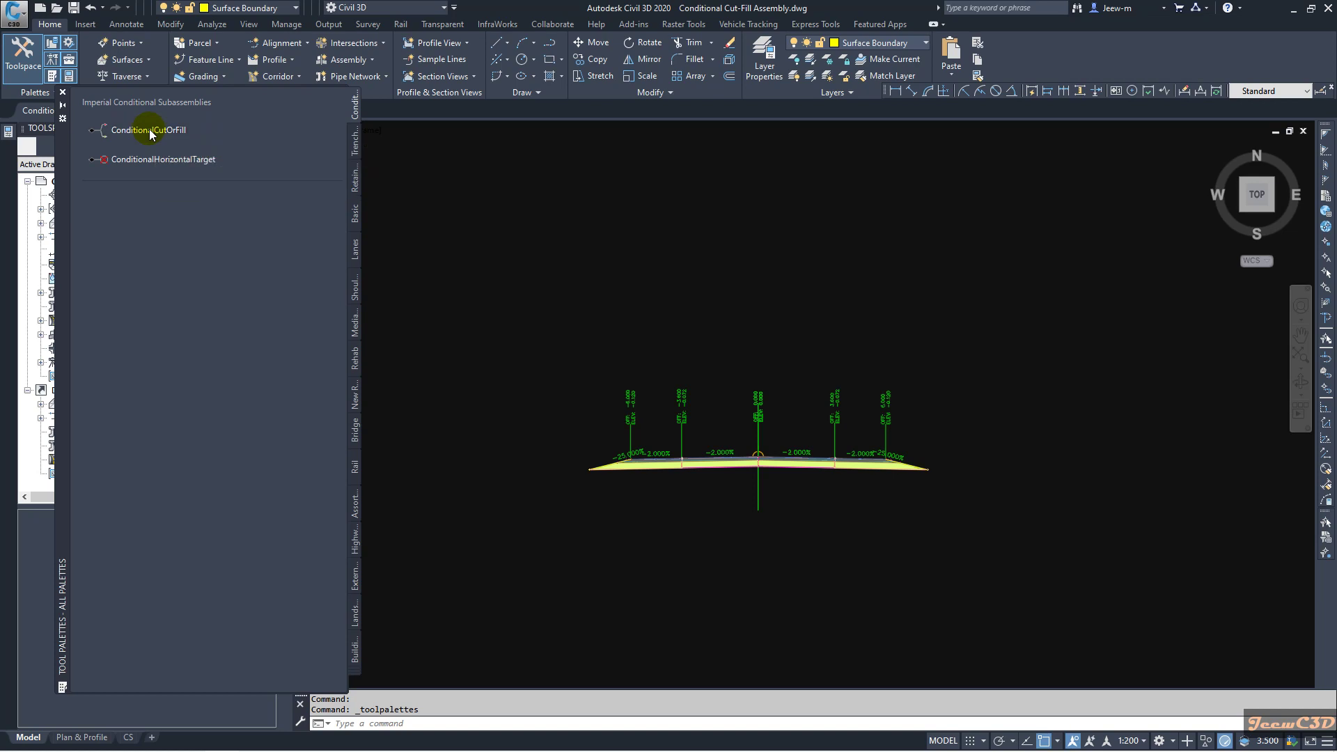
scroll(928, 482, "up", 2)
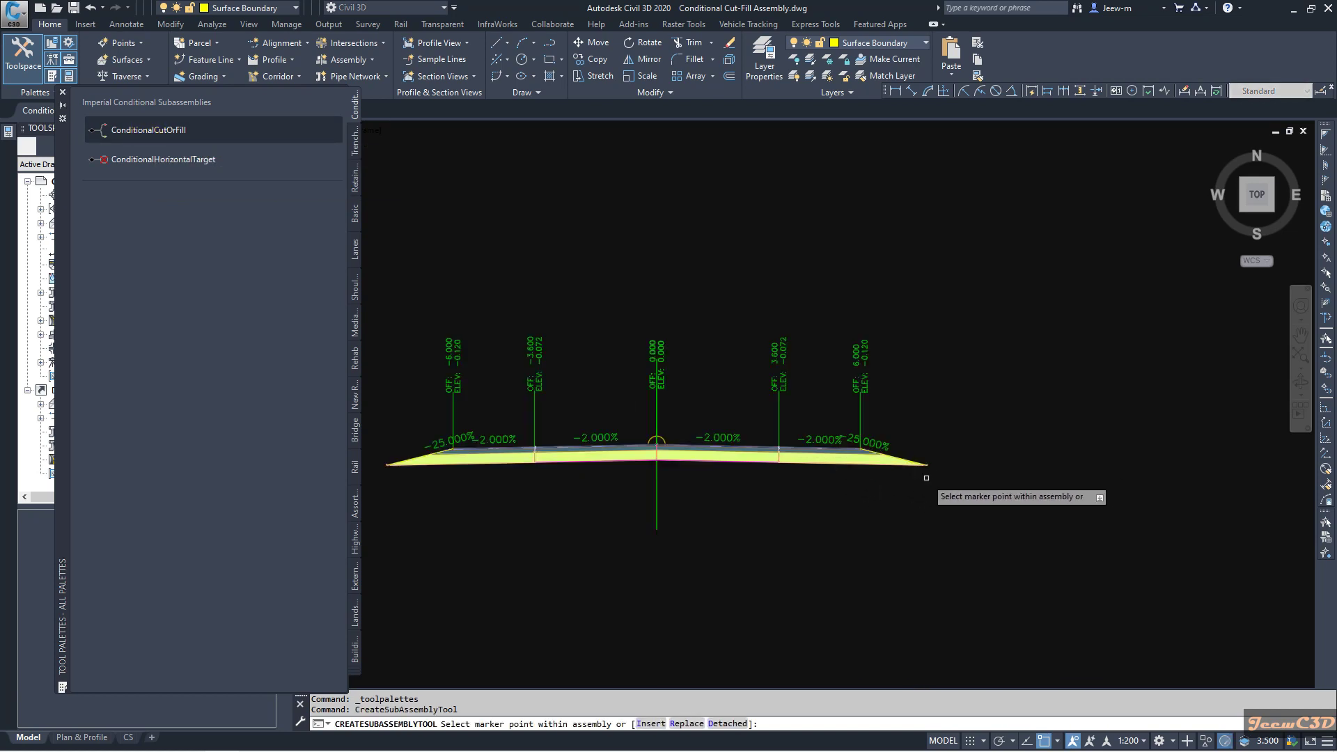
scroll(929, 465, "up", 6)
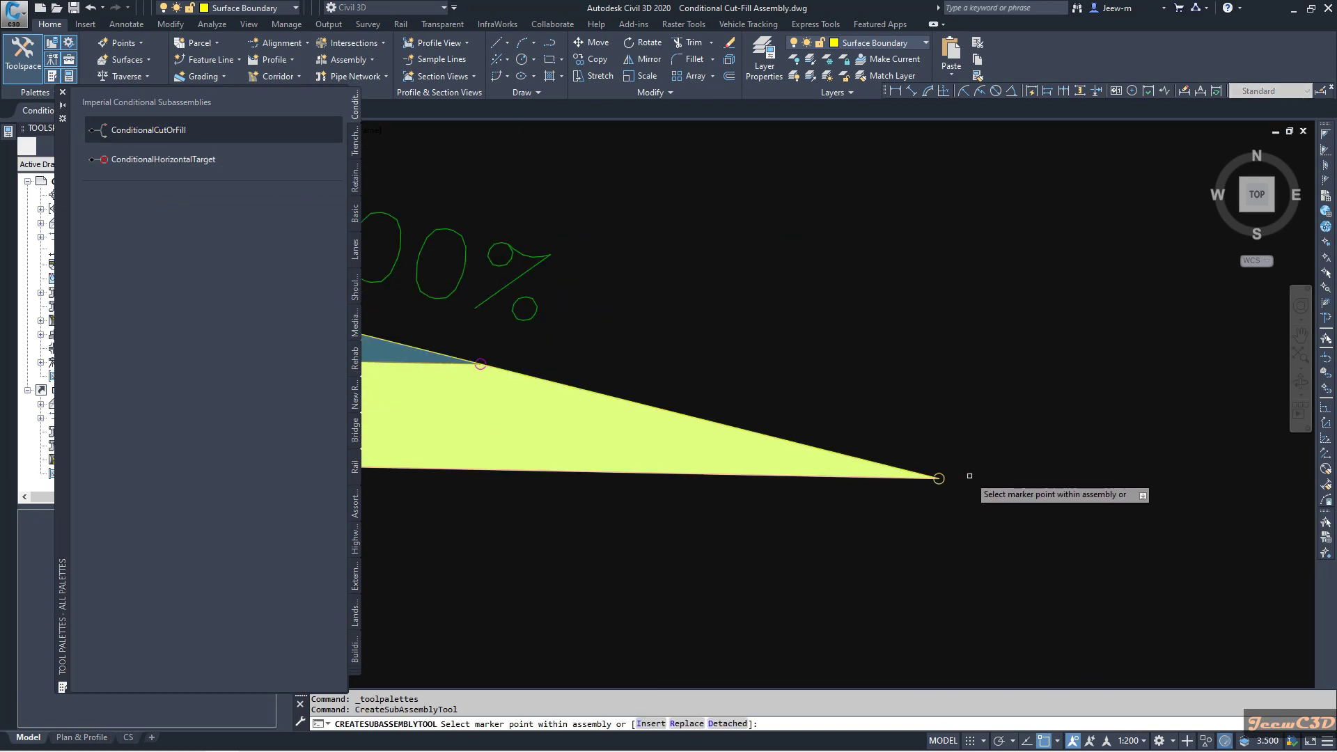
left_click(939, 479)
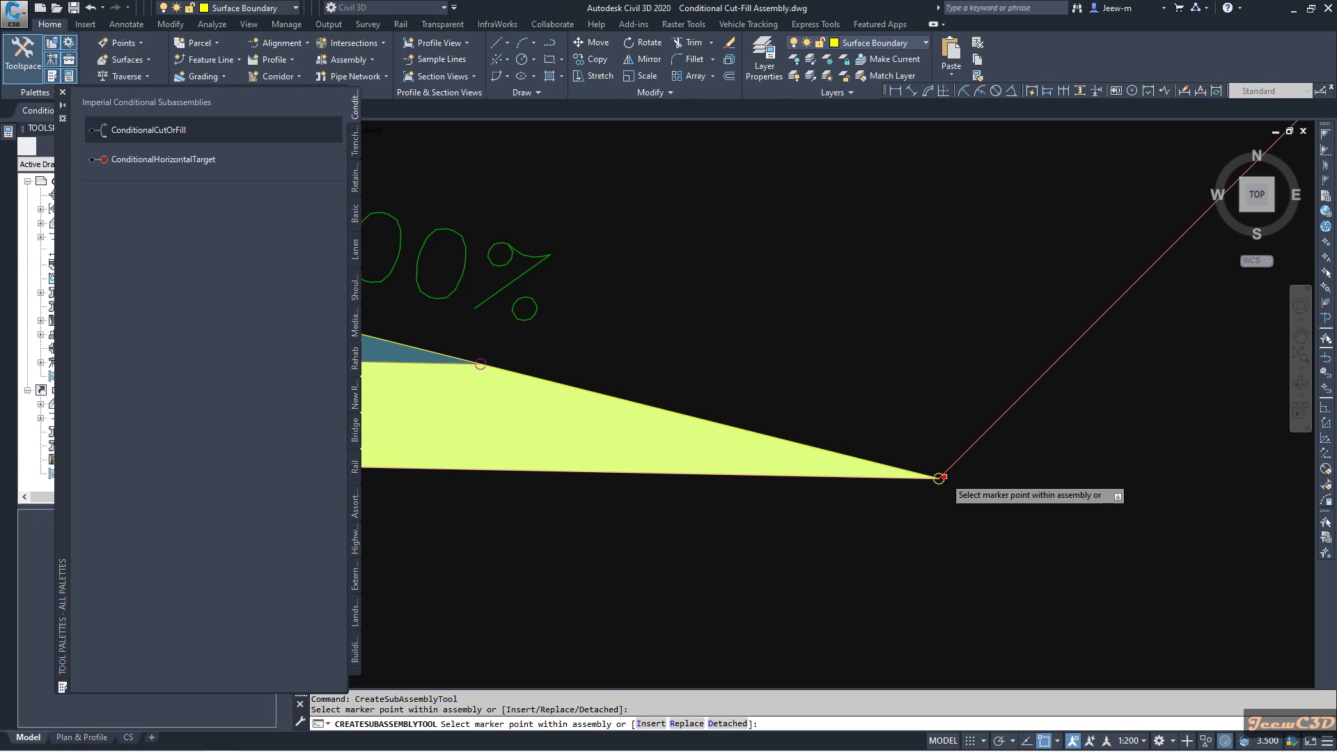
scroll(914, 418, "down", 3)
scroll(914, 418, "down", 3)
key("Return")
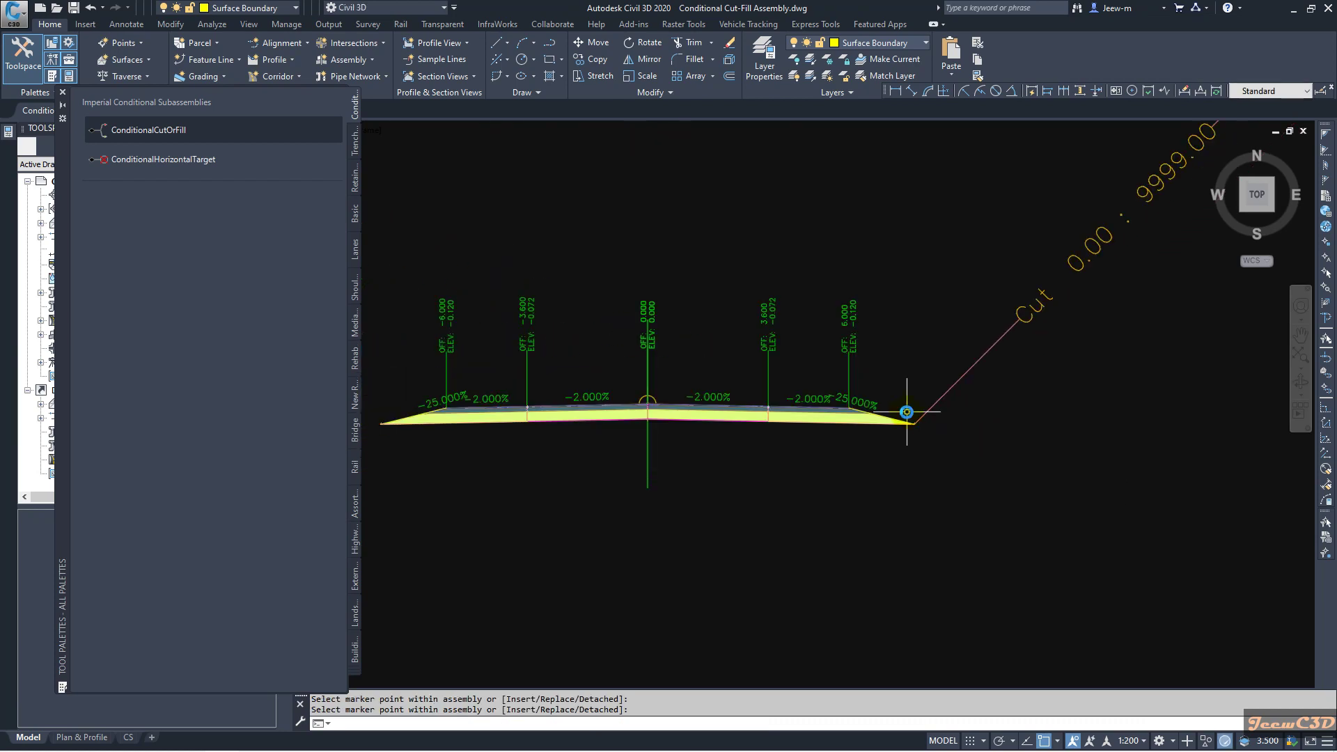
scroll(907, 405, "down", 2)
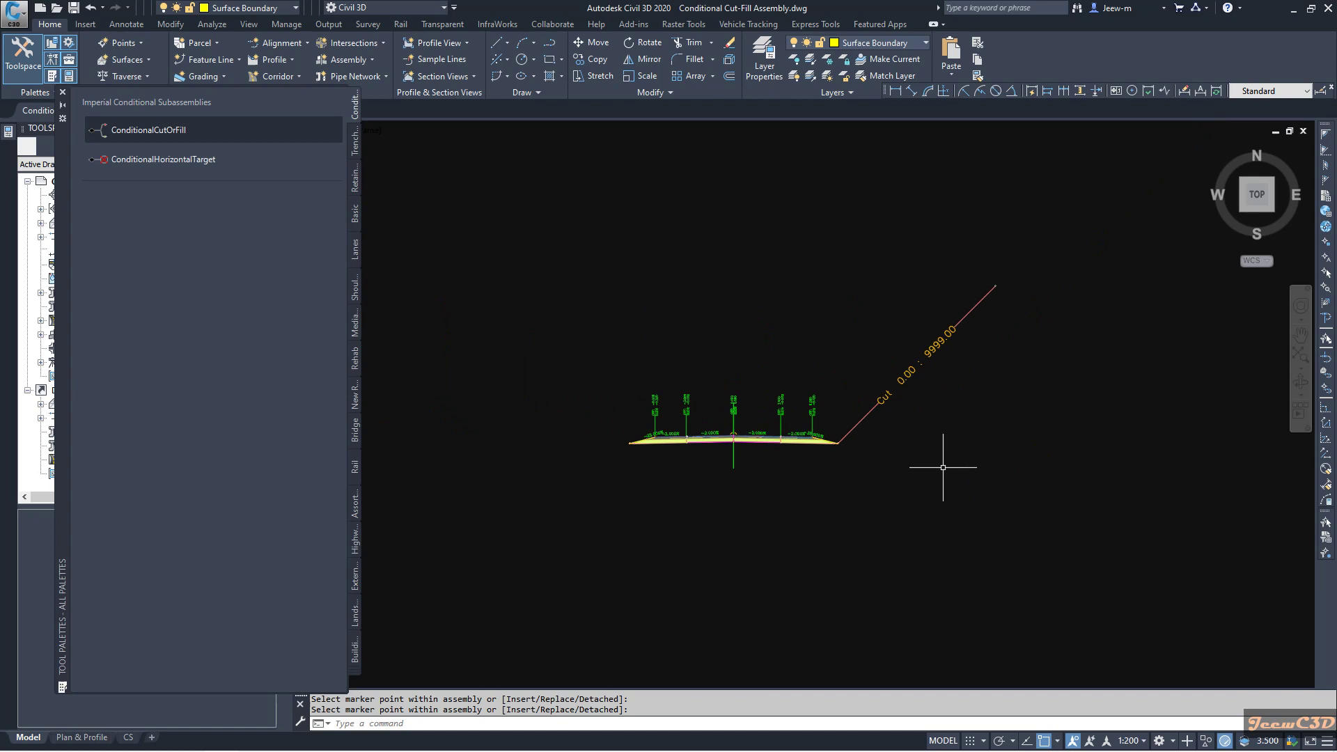
Open the properties of the attached conditional subassembly and rename it Conditional Fill.
left_click(867, 419)
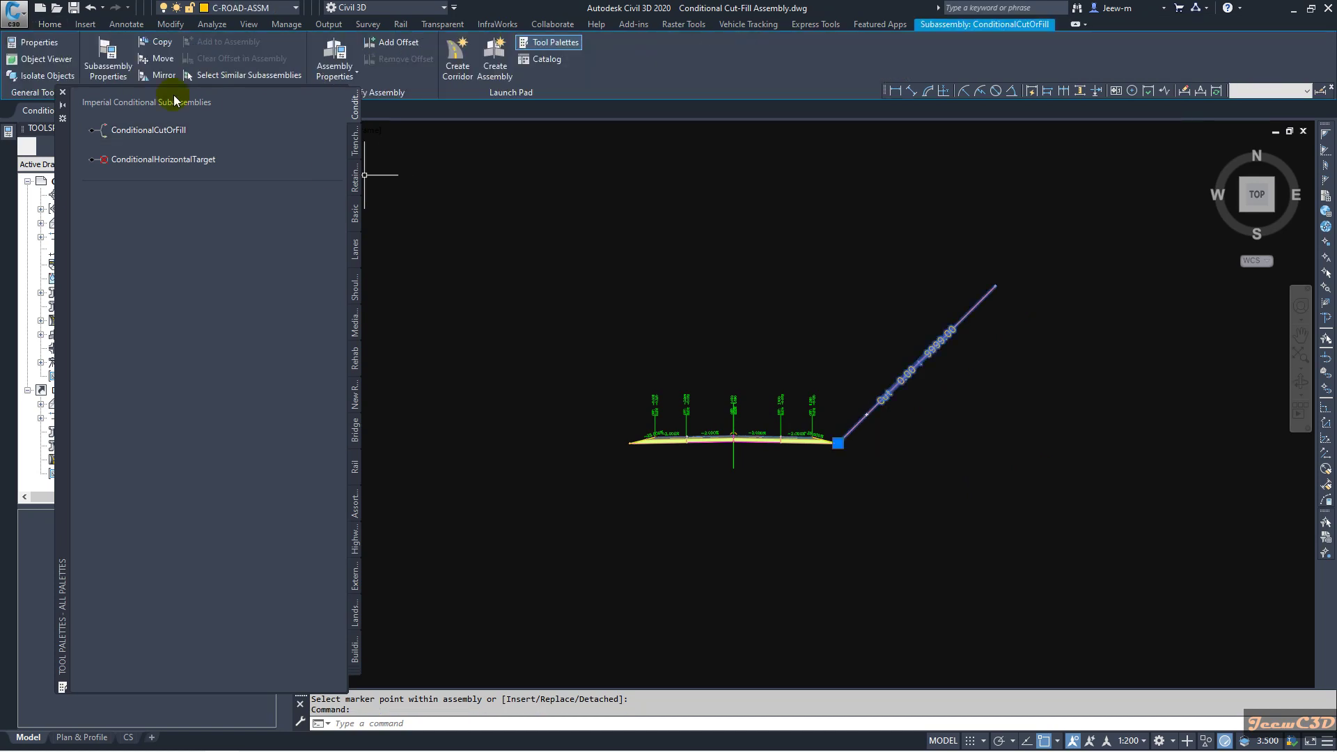
left_click(111, 56)
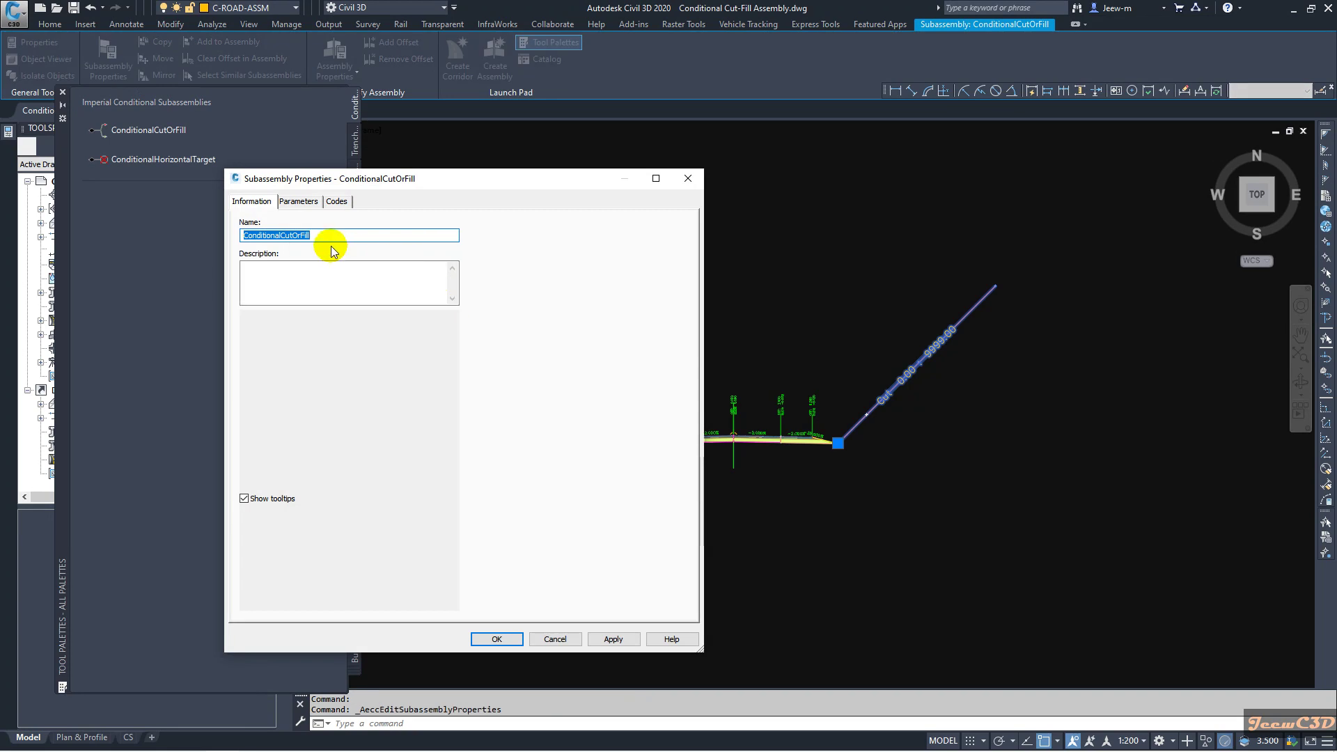
left_click(300, 236)
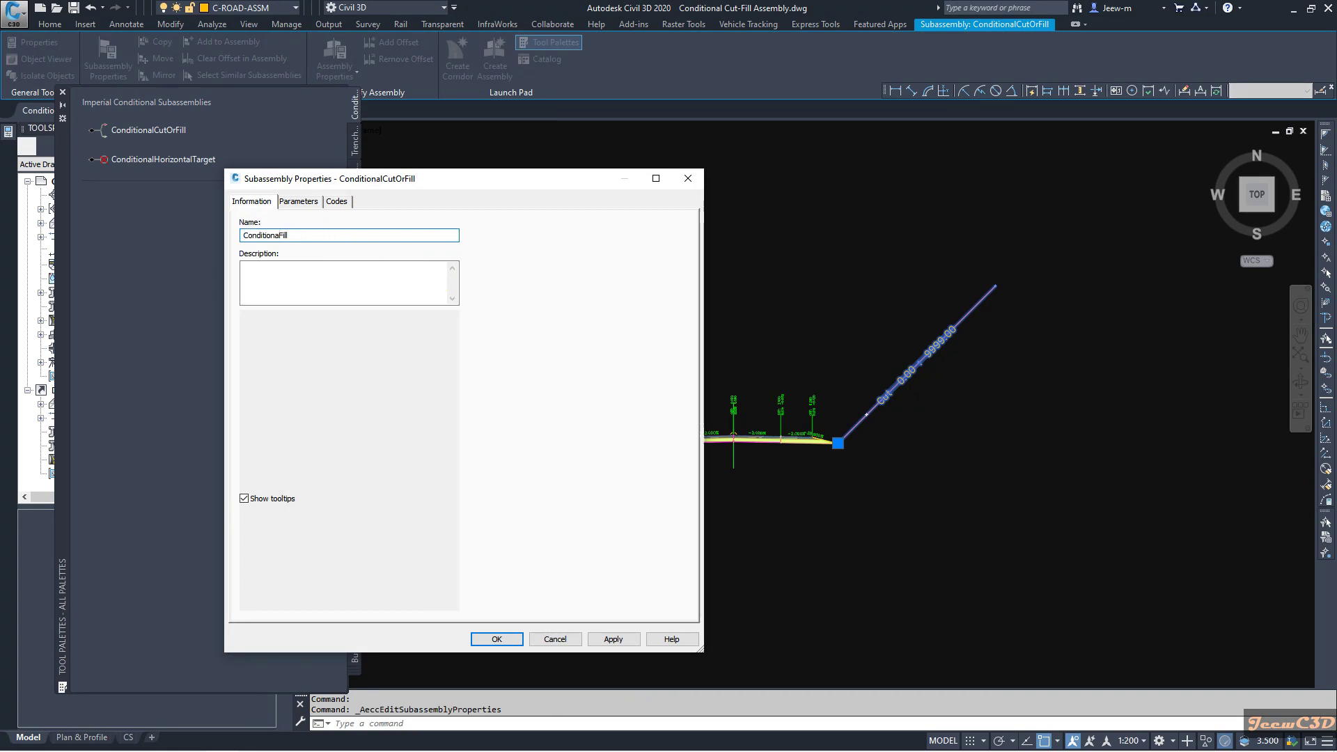
left_click(301, 238)
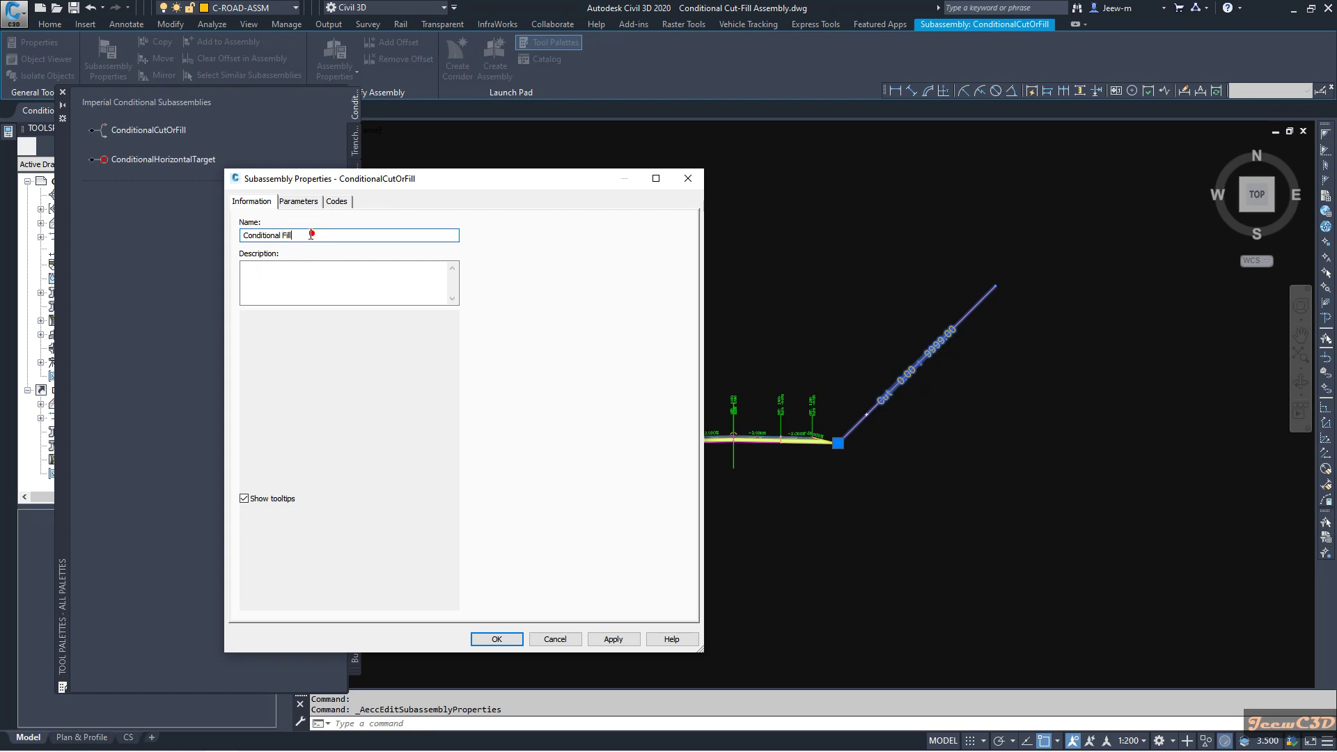
Set the conditional subassembly's type to Fill and its maximum distance to 6 m, and accept the properties.
left_click(298, 202)
double_click(394, 251)
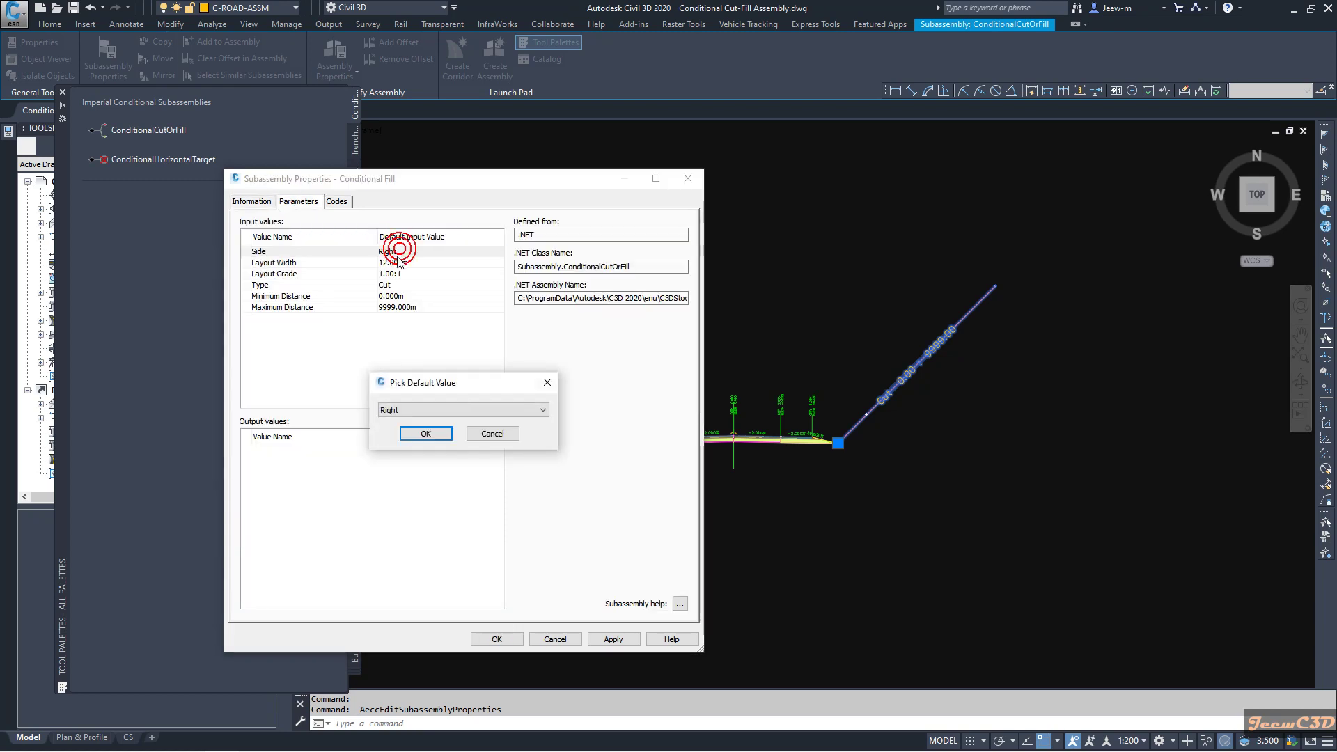
left_click(557, 384)
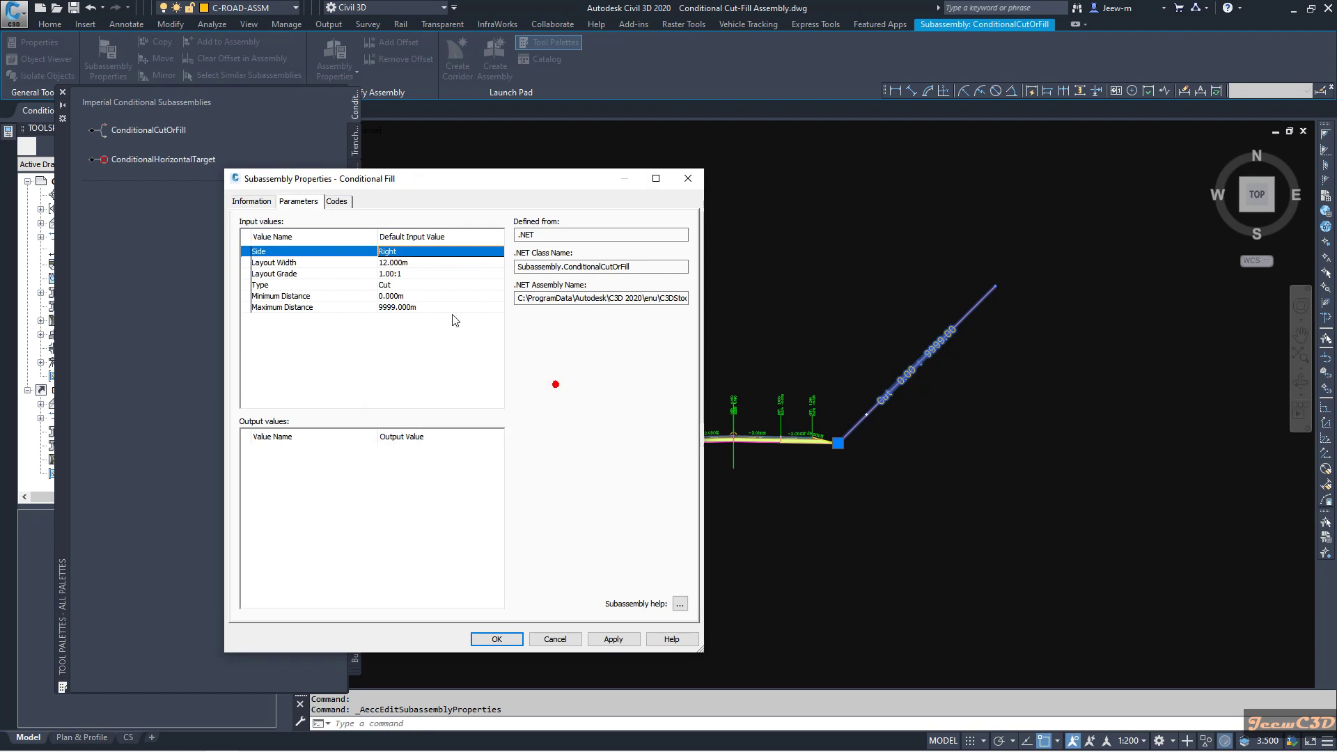
double_click(386, 286)
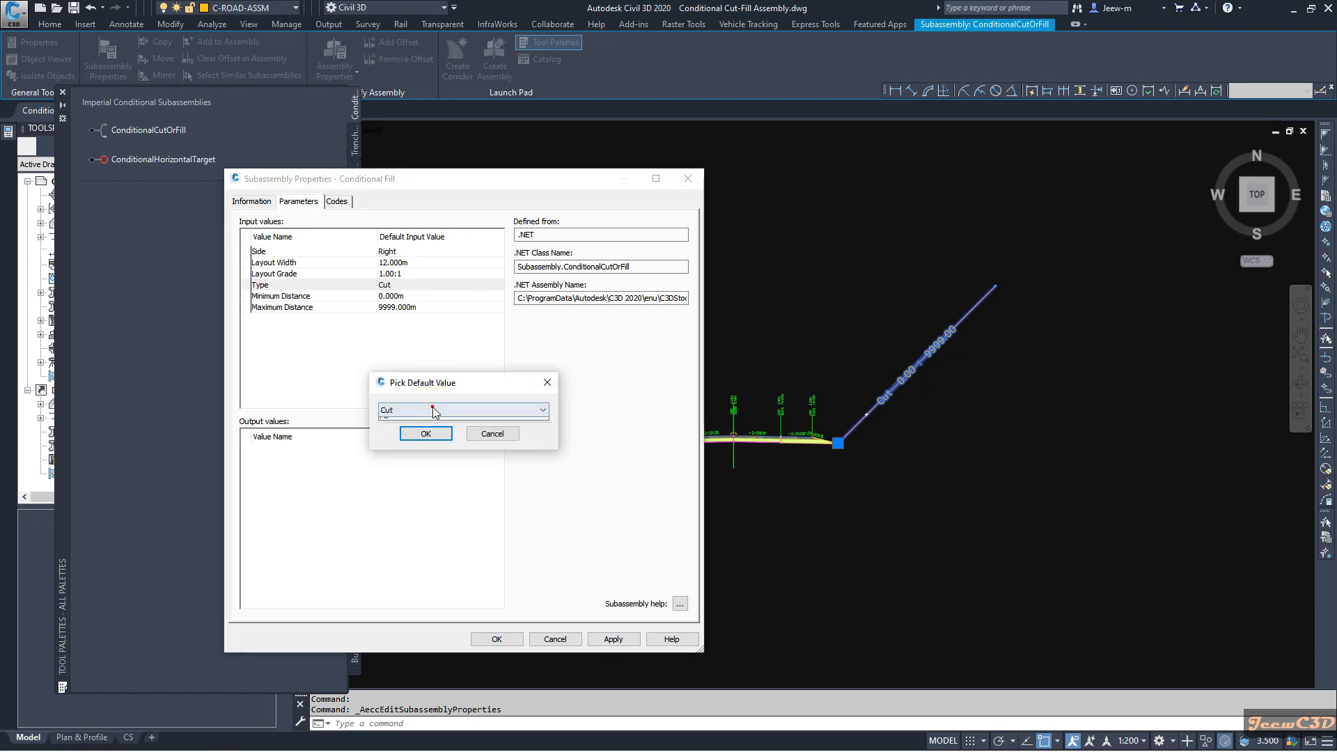
left_click(418, 419)
left_click(424, 433)
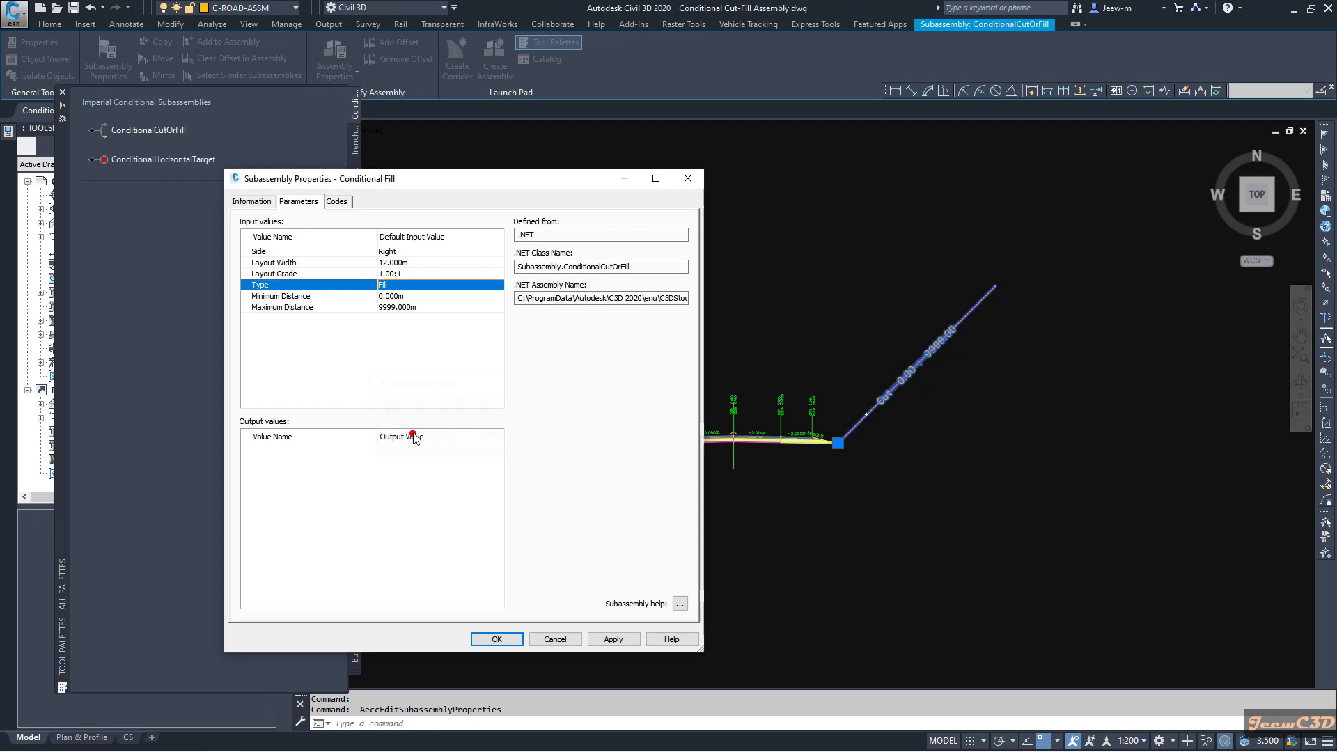
double_click(404, 309)
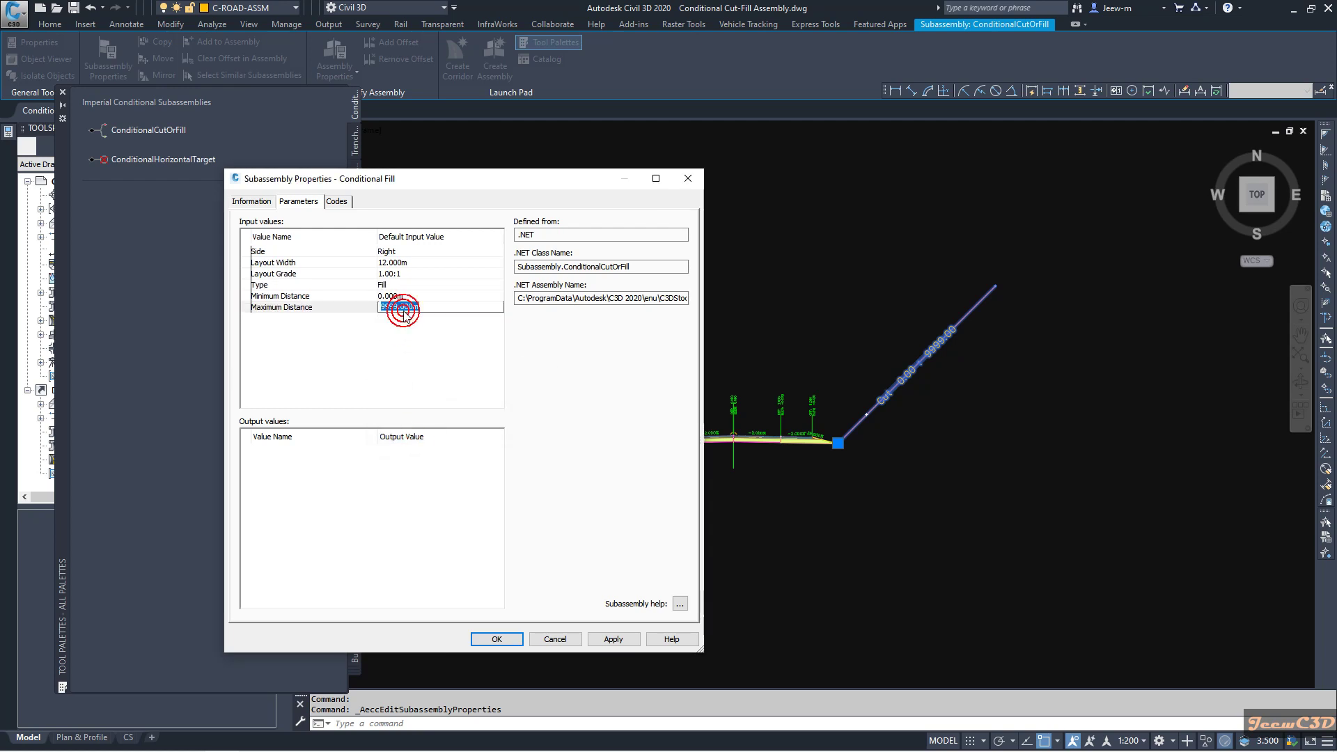
type("6")
key("Return")
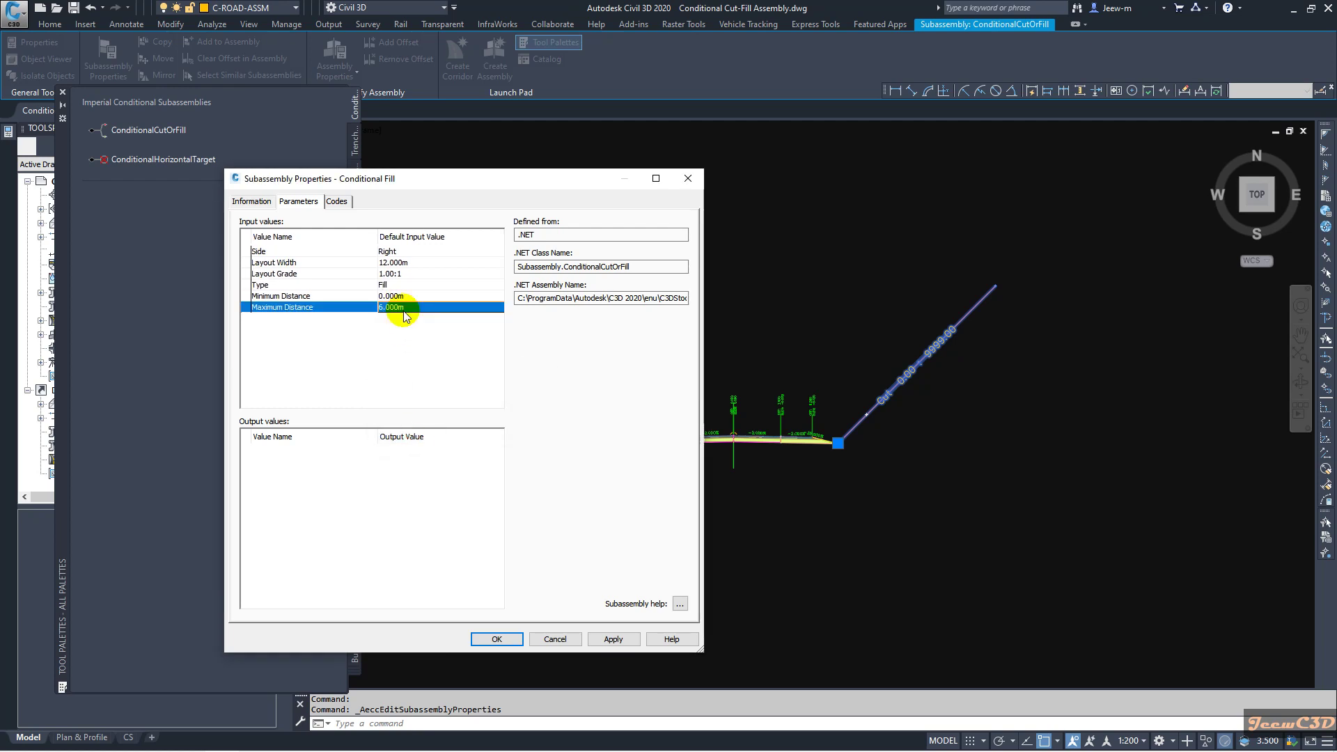
left_click(496, 640)
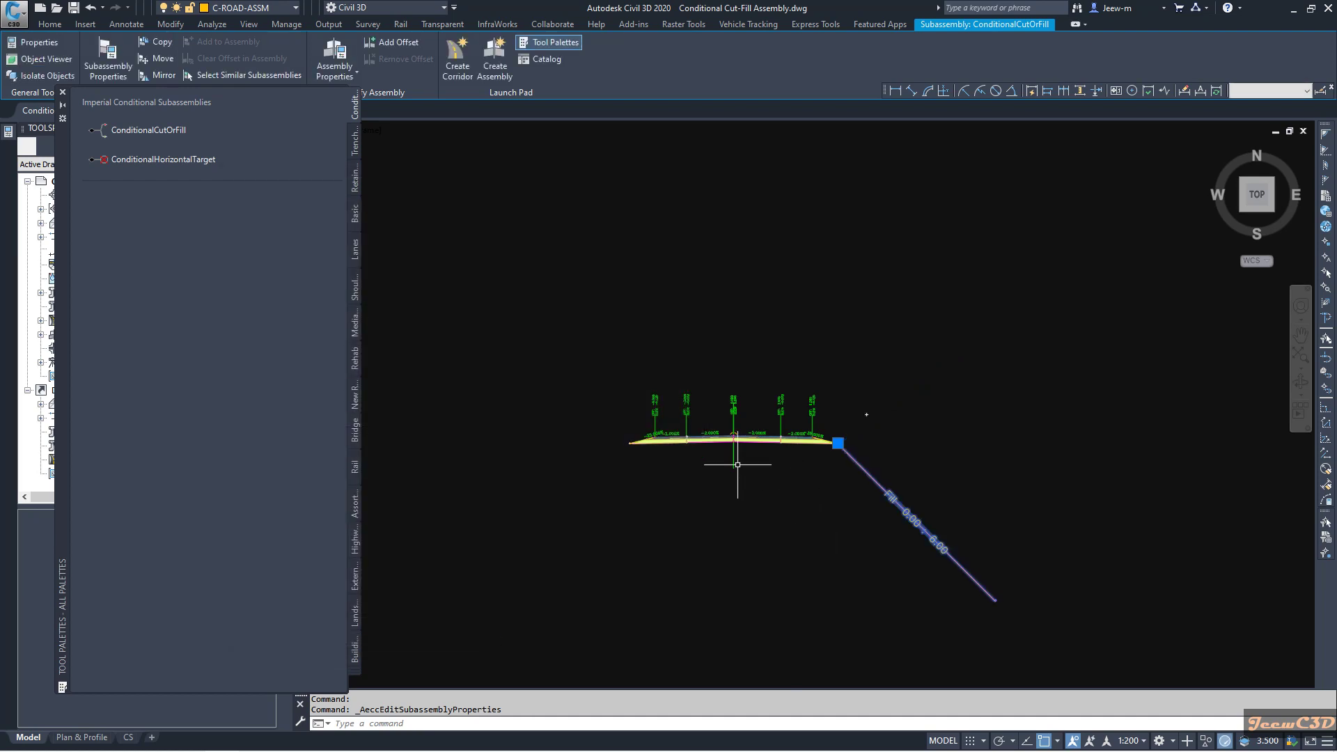
key("Escape")
Attach a second ConditionalCutOrFill subassembly to the same right outer marker point of the road assembly.
middle_click_drag(829, 516, 708, 455)
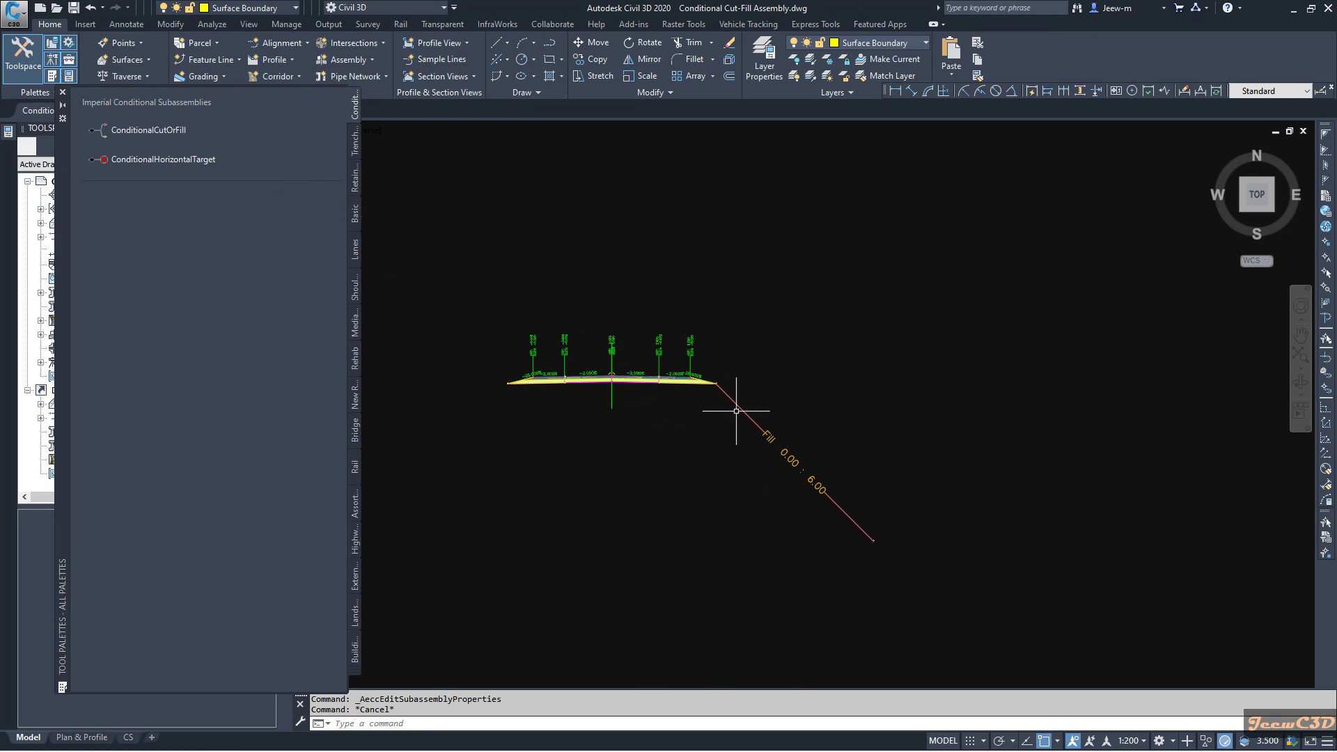
left_click(150, 132)
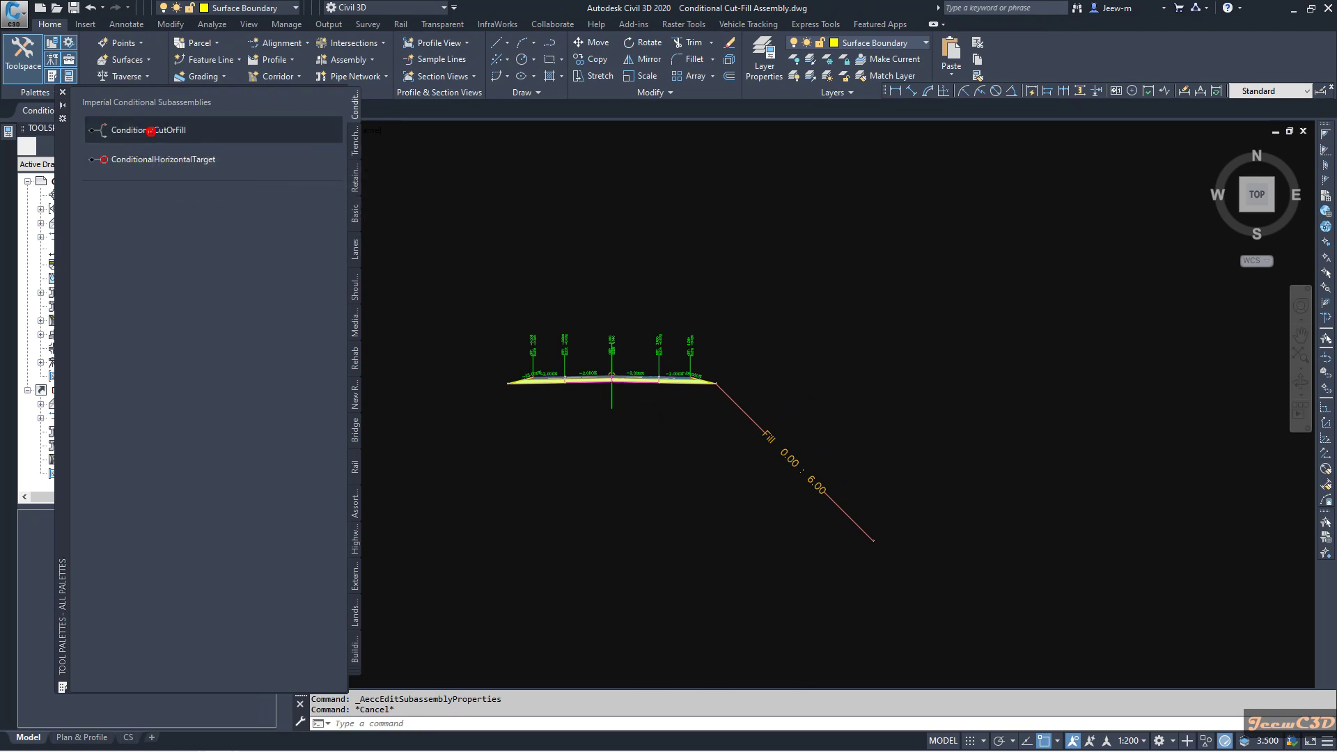
scroll(715, 385, "up", 8)
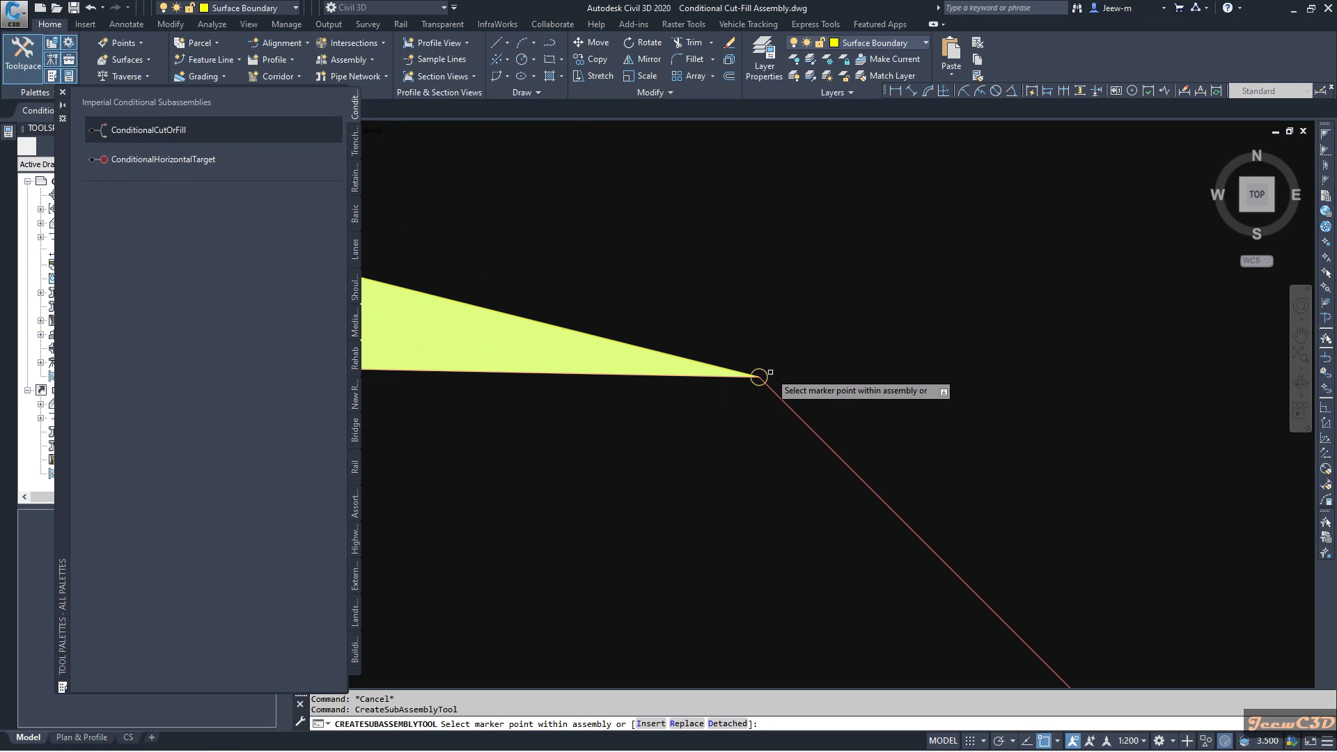
left_click(766, 376)
scroll(770, 376, "down", 5)
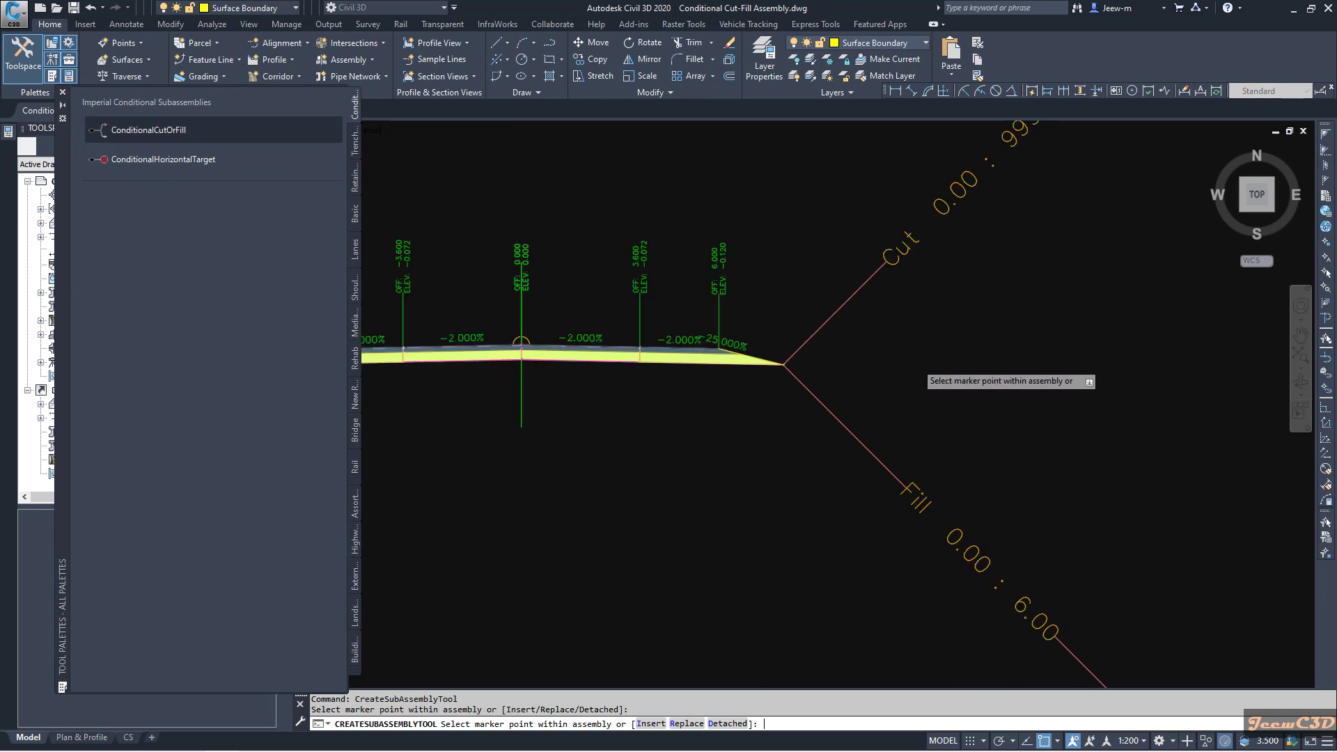
key("Return")
scroll(917, 366, "down", 4)
Rename the second conditional subassembly Conditional Fill and set its type to Fill.
left_click(861, 352)
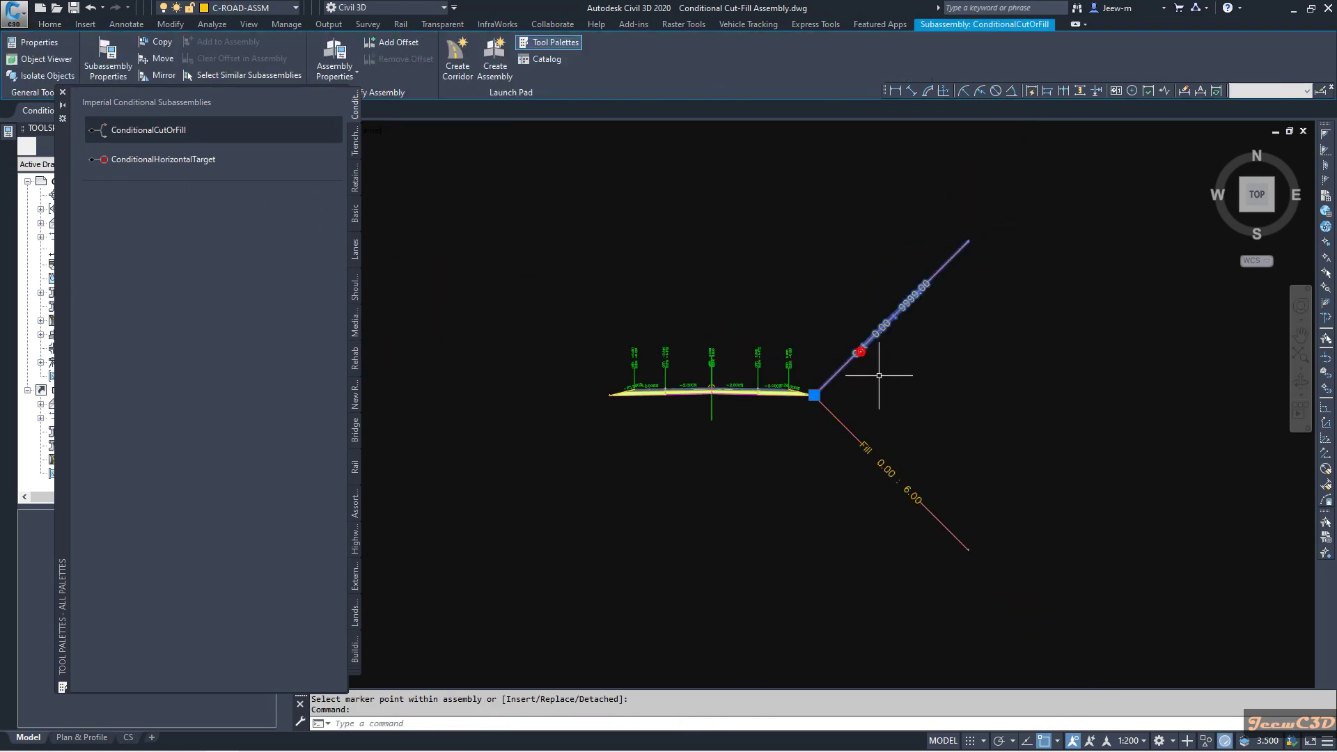
left_click(317, 235)
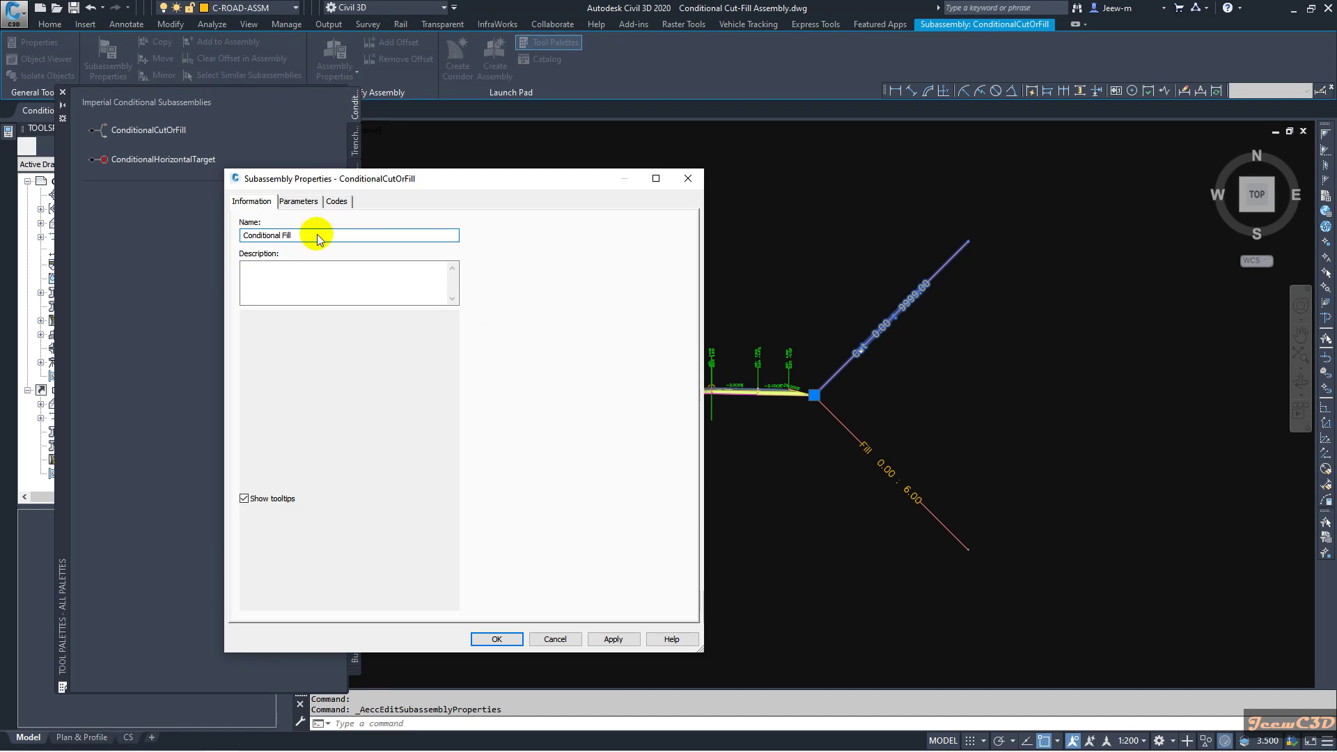
left_click(298, 202)
double_click(403, 284)
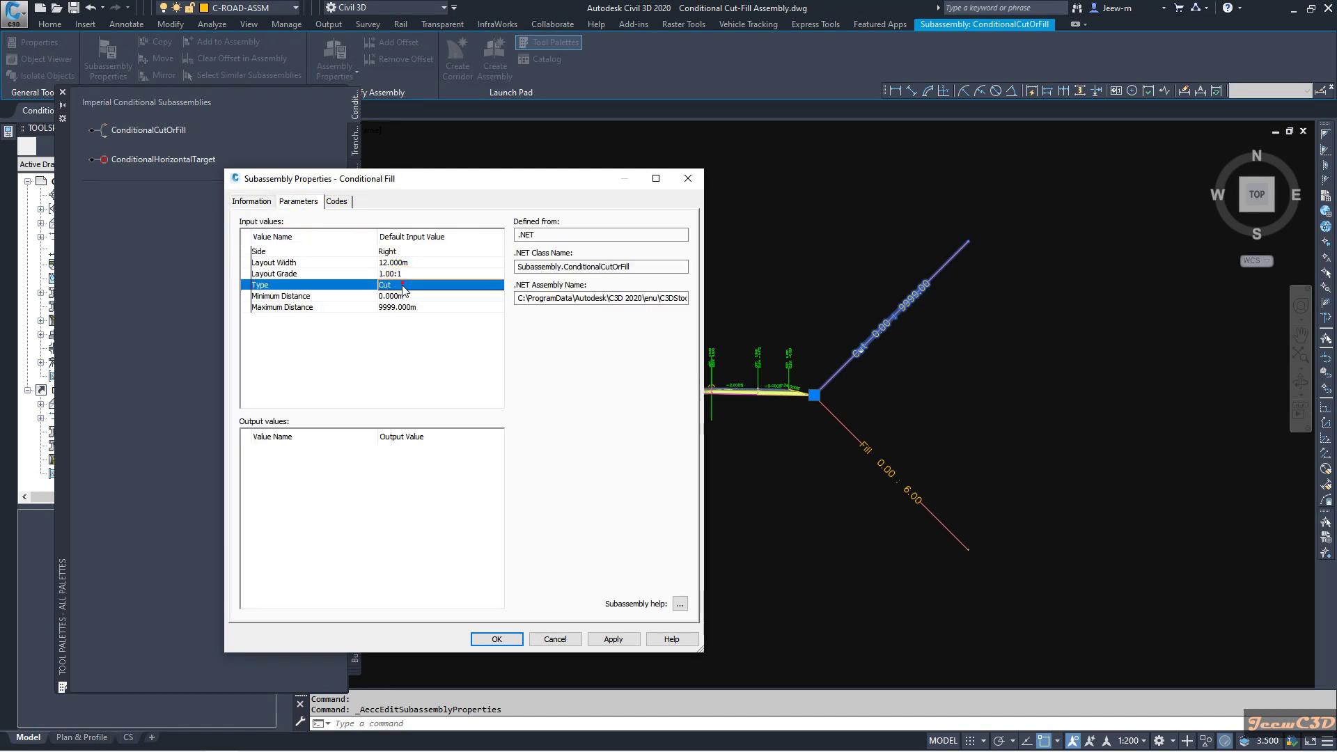
left_click(425, 409)
left_click(401, 432)
left_click(426, 434)
Set the second fill condition's minimum distance to 6.001 m and apply the change.
double_click(394, 296)
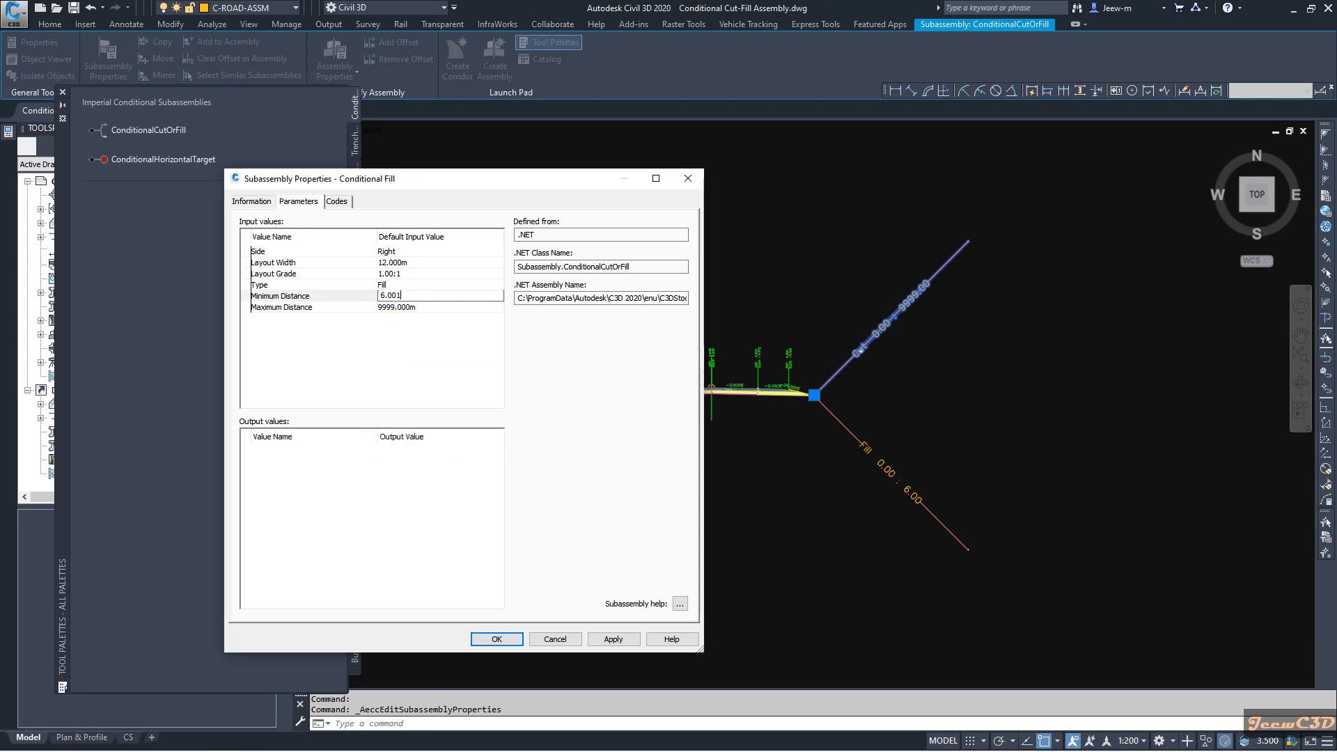
left_click(394, 307)
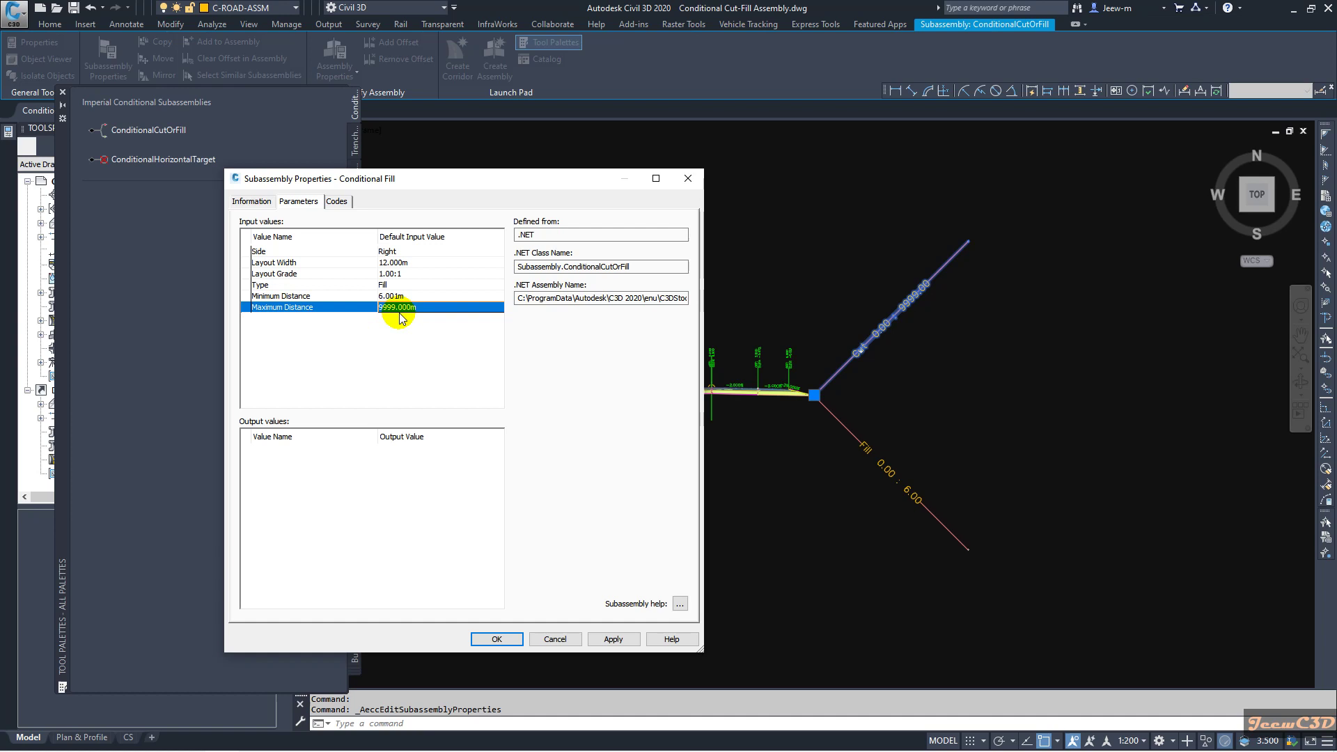
left_click(390, 274)
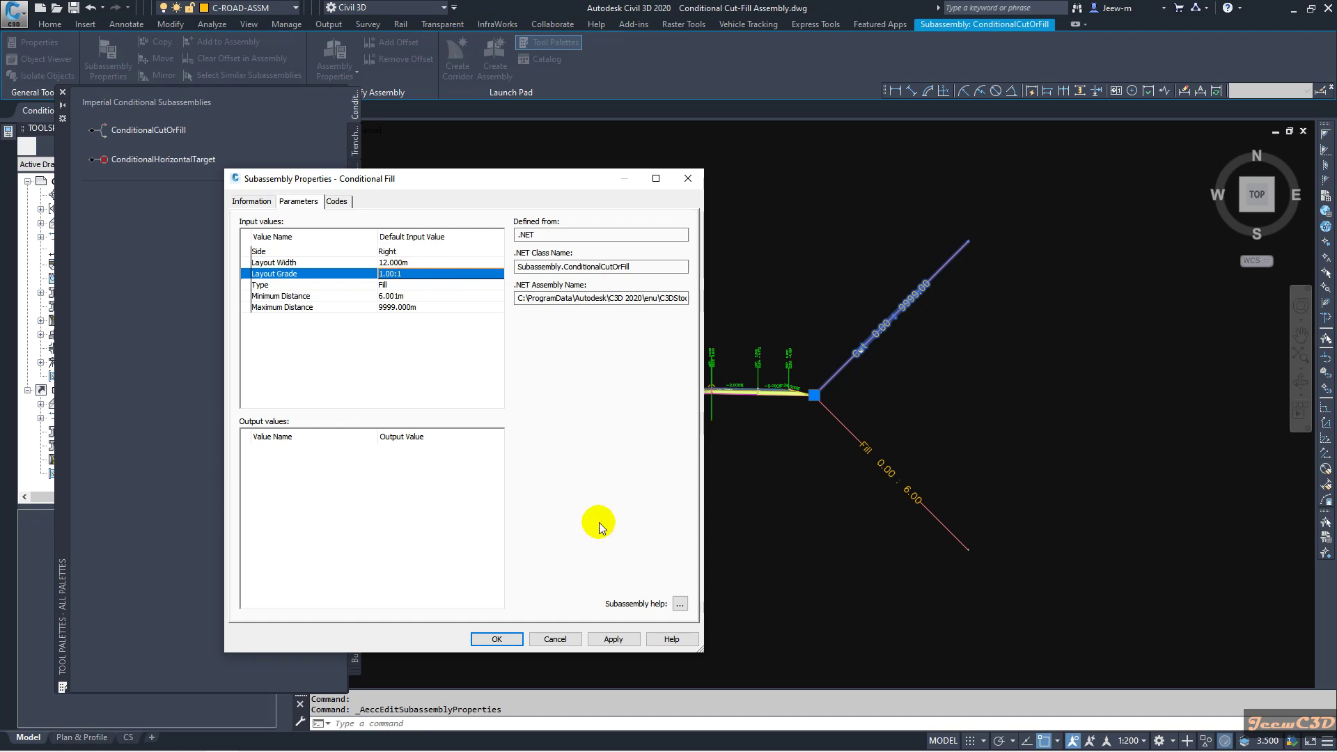
left_click(613, 639)
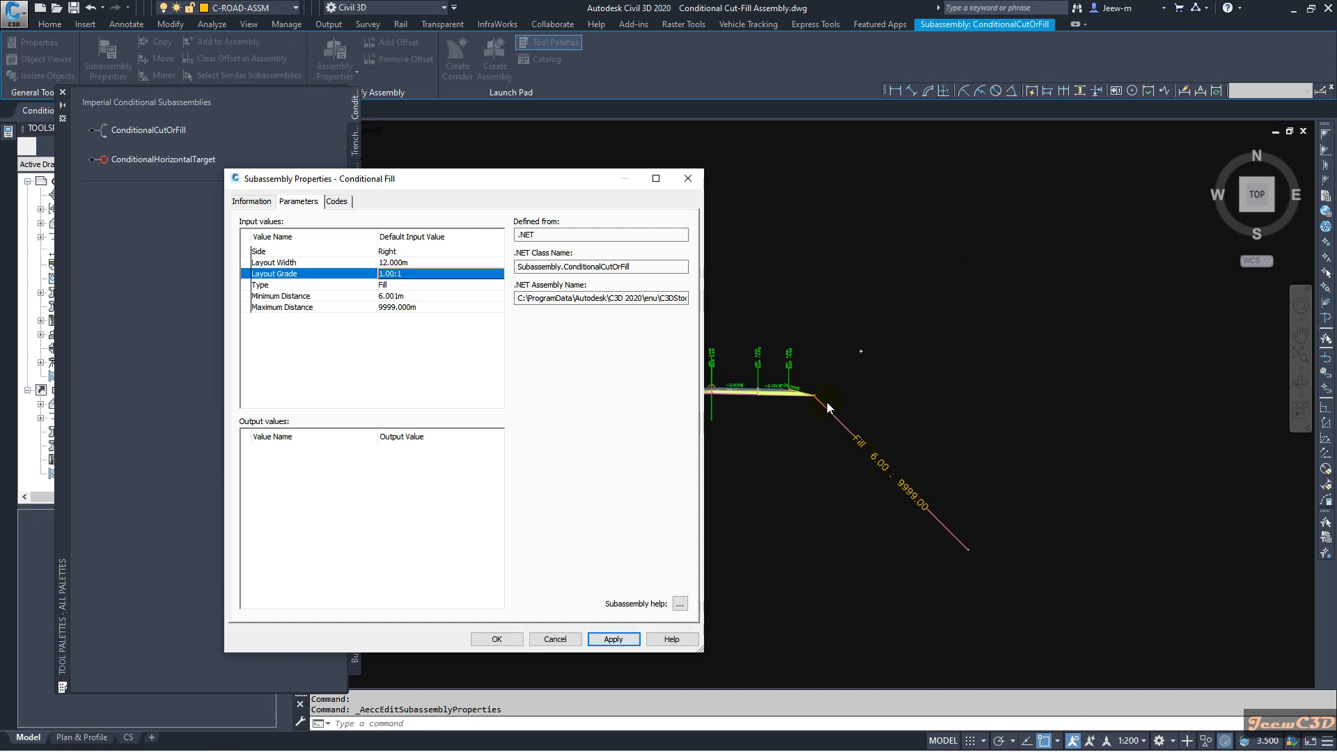
Set the second fill condition's layout grade to 0.50:1 and apply it so the two branches separate.
left_click(409, 274)
type("0.5")
key("Return")
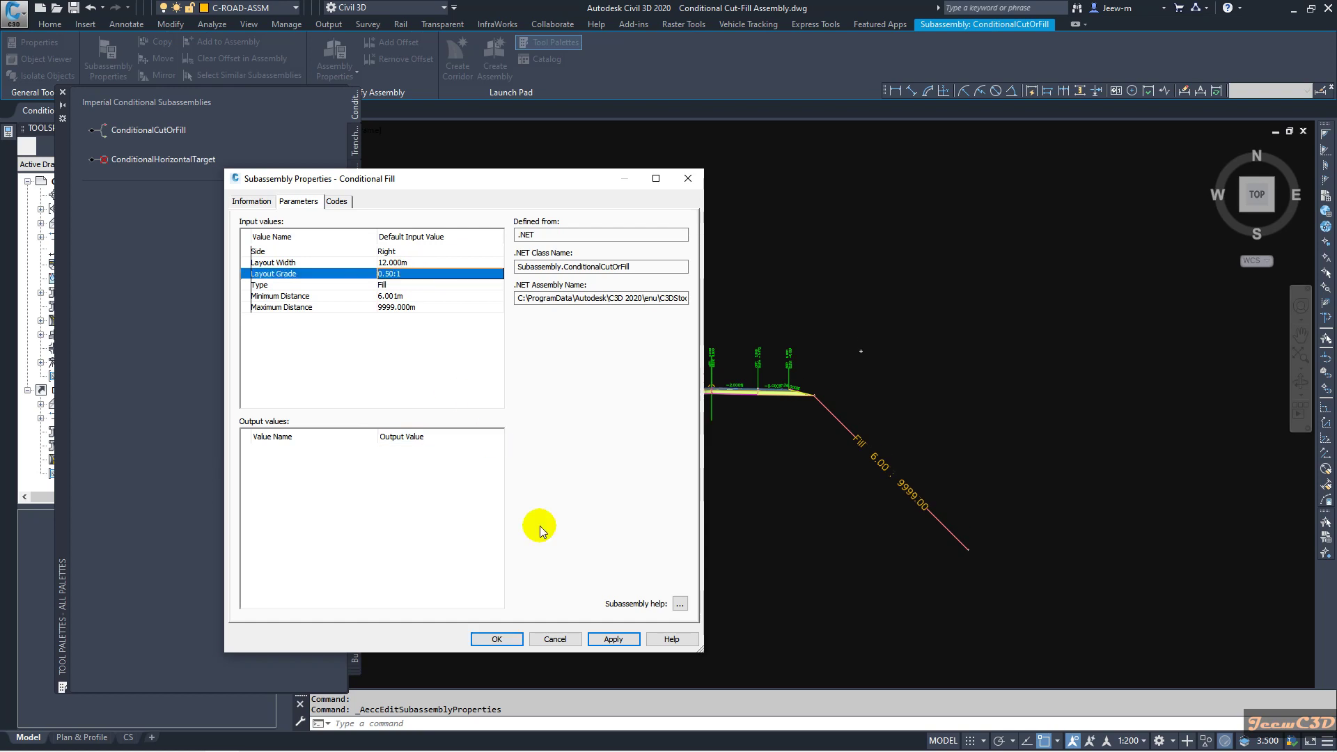
left_click(606, 638)
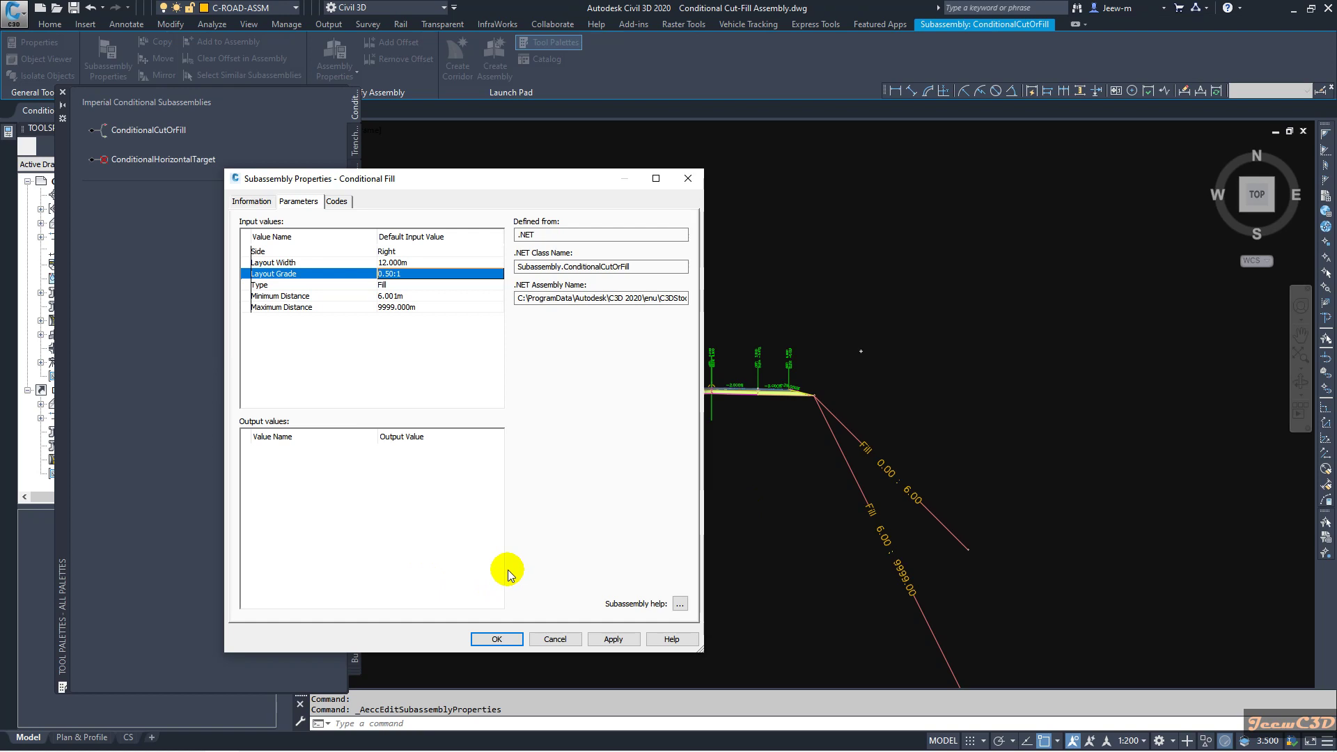
Accept the second fill condition's subassembly properties and clear the selection.
left_click(503, 637)
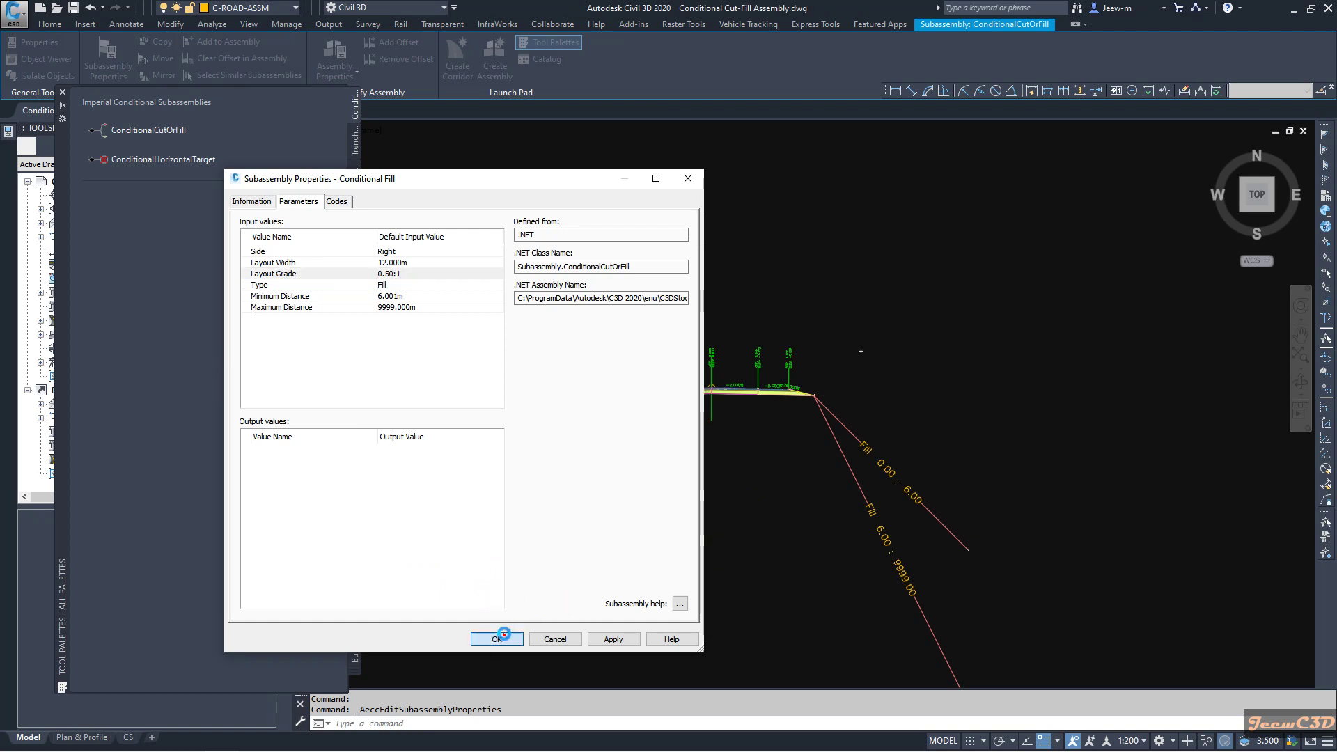
scroll(693, 483, "down", 3)
scroll(693, 415, "up", 2)
key("Escape")
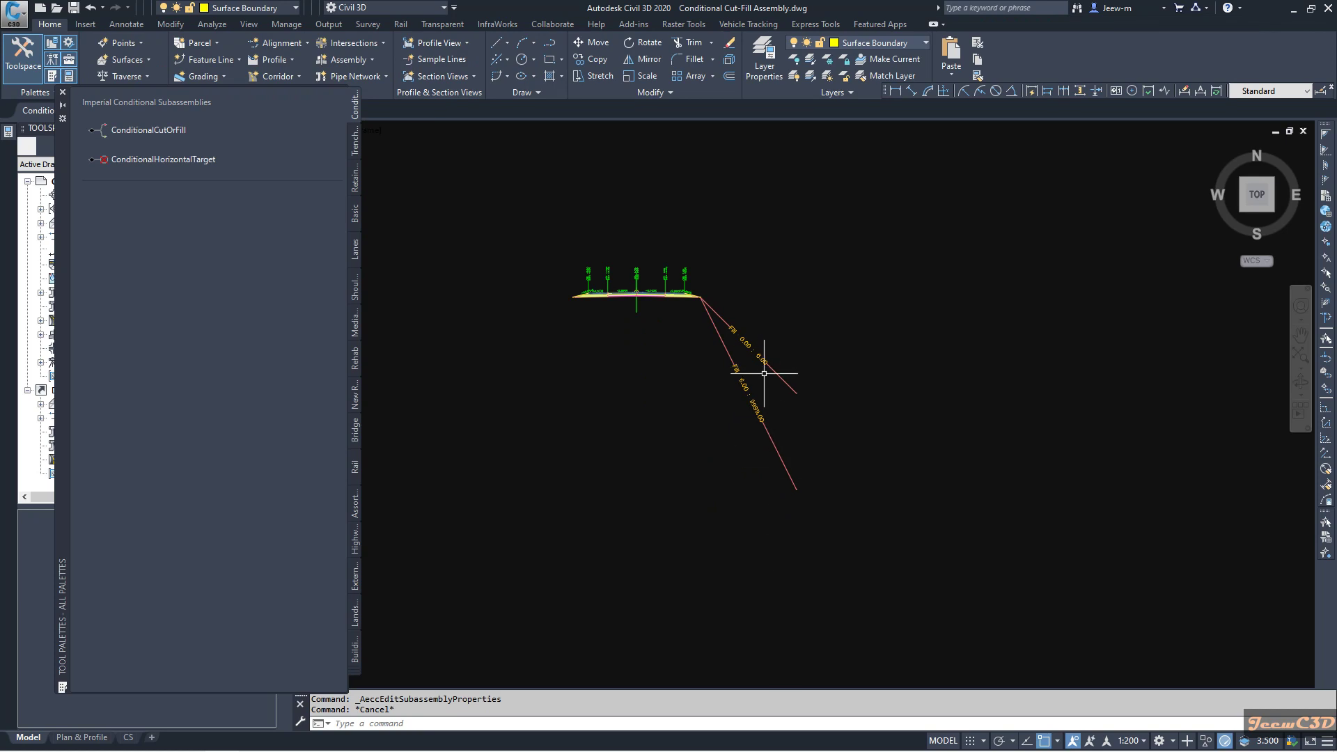
scroll(771, 392, "up", 2)
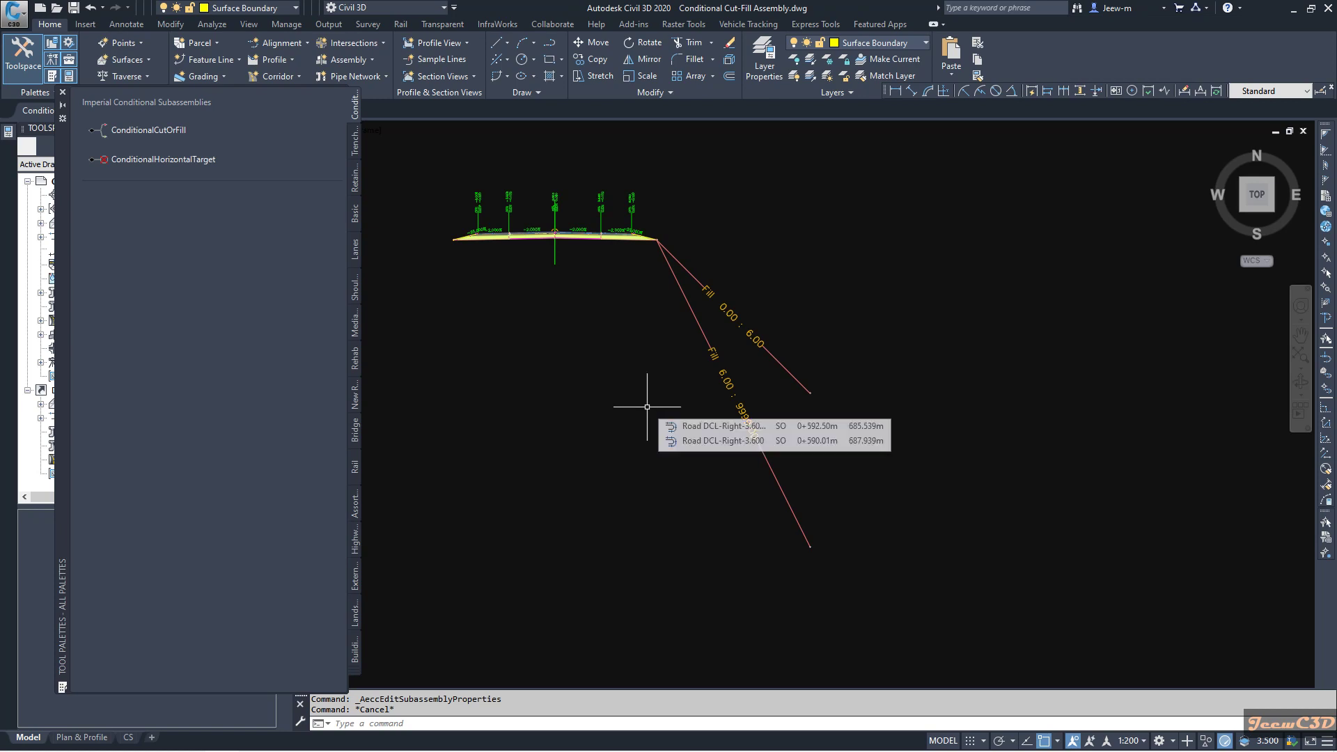
Reload the subassembly tool palettes and display the imperial Daylight subassemblies.
left_click(51, 78)
left_click(53, 78)
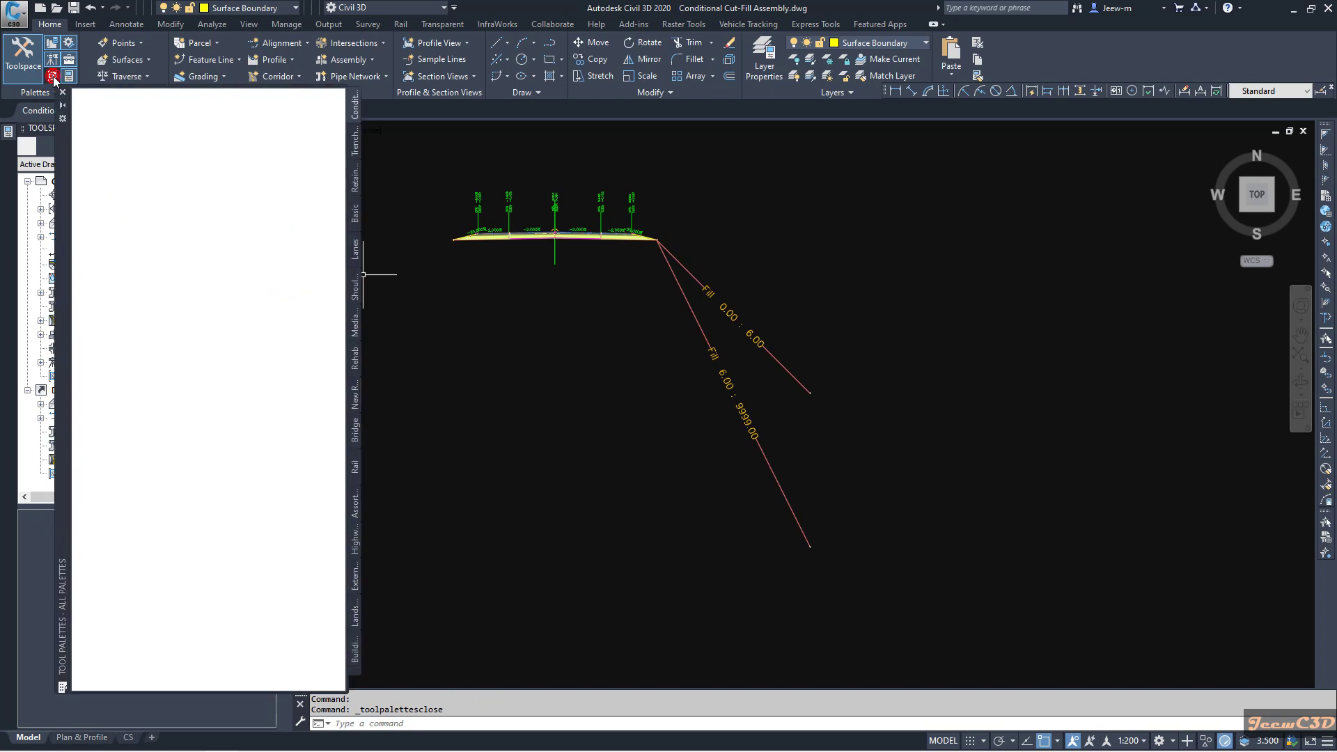
left_click(354, 670)
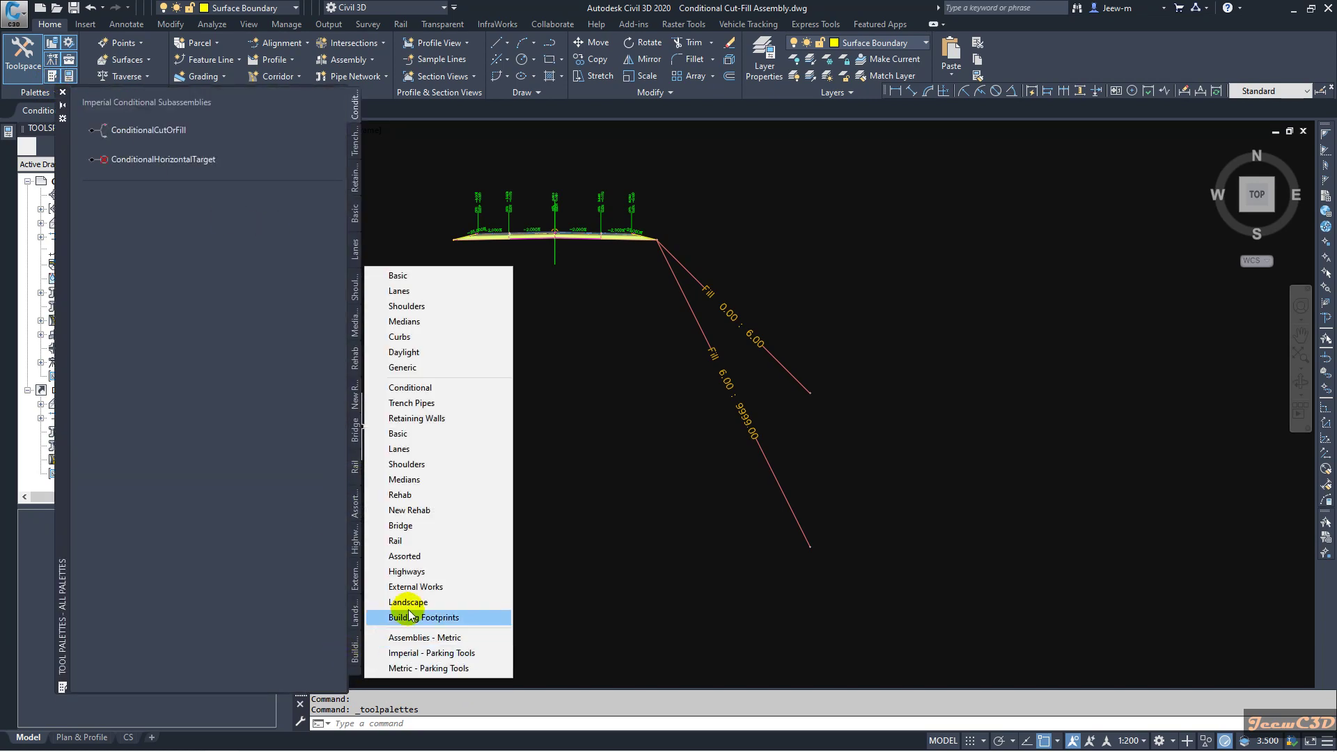
left_click(430, 354)
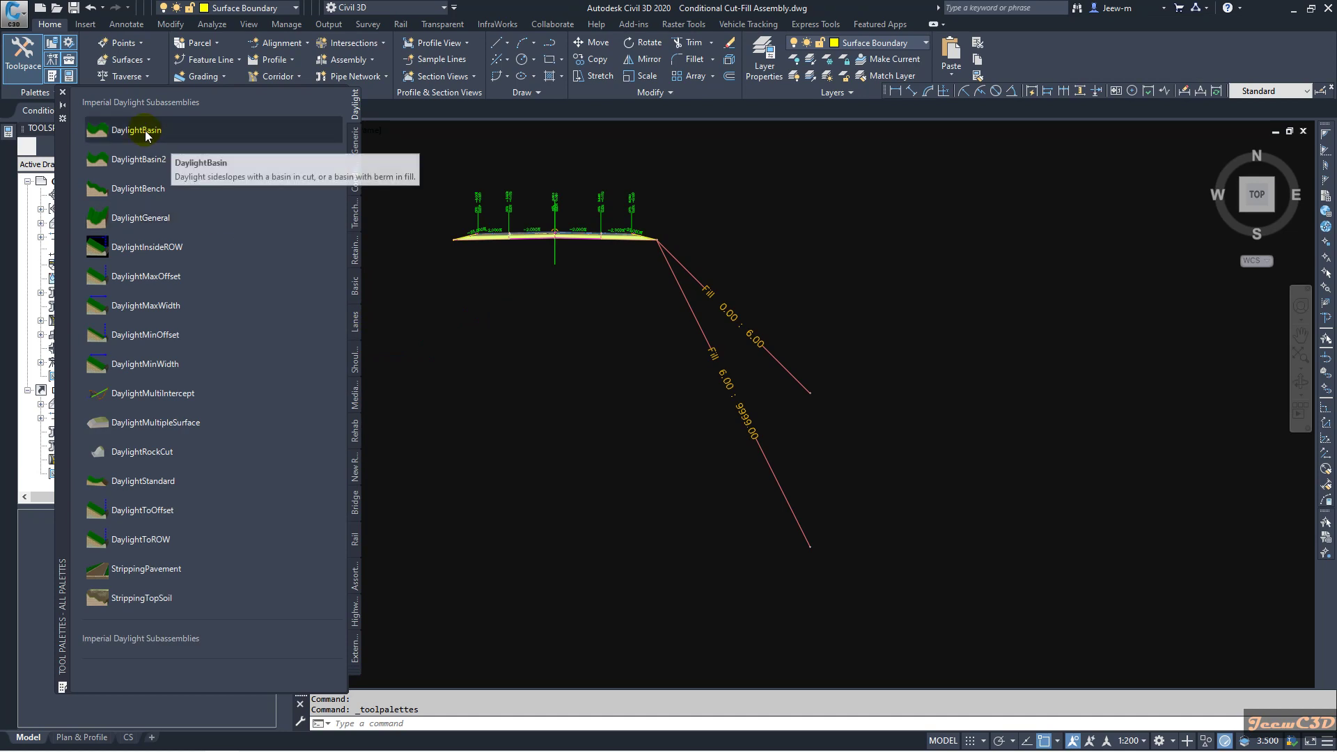
Attach a DaylightBench subassembly to the outer end of each of the two conditional fill branches.
left_click(137, 188)
scroll(816, 392, "up", 5)
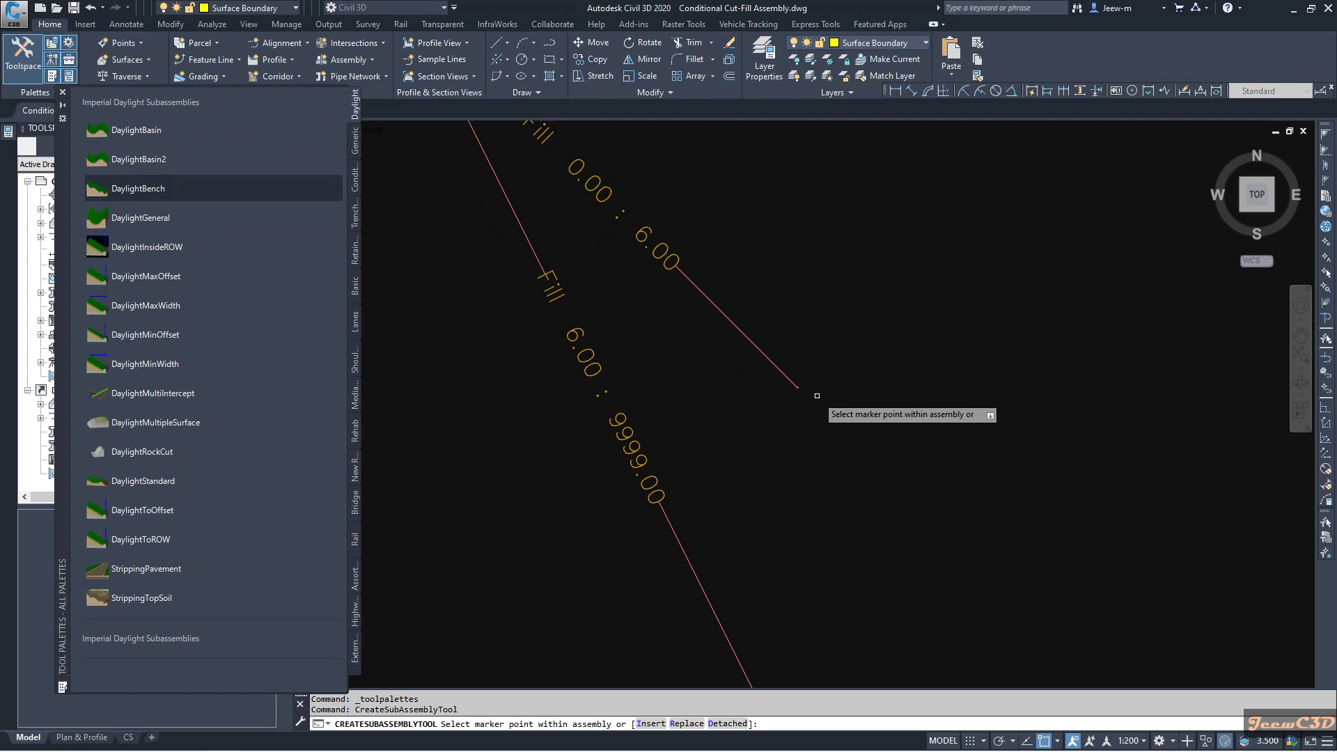
left_click(766, 333)
scroll(765, 337, "down", 4)
scroll(752, 414, "up", 6)
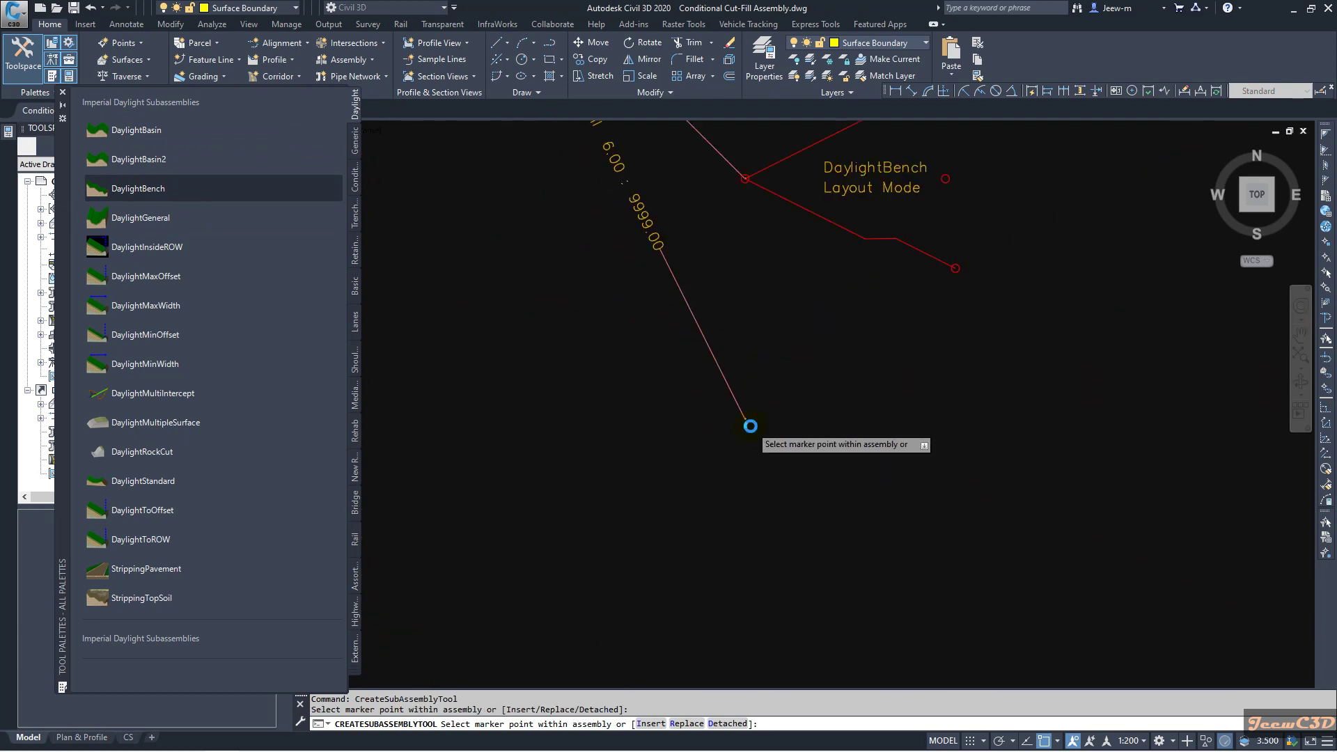
left_click(725, 415)
scroll(717, 421, "down", 4)
key("Return")
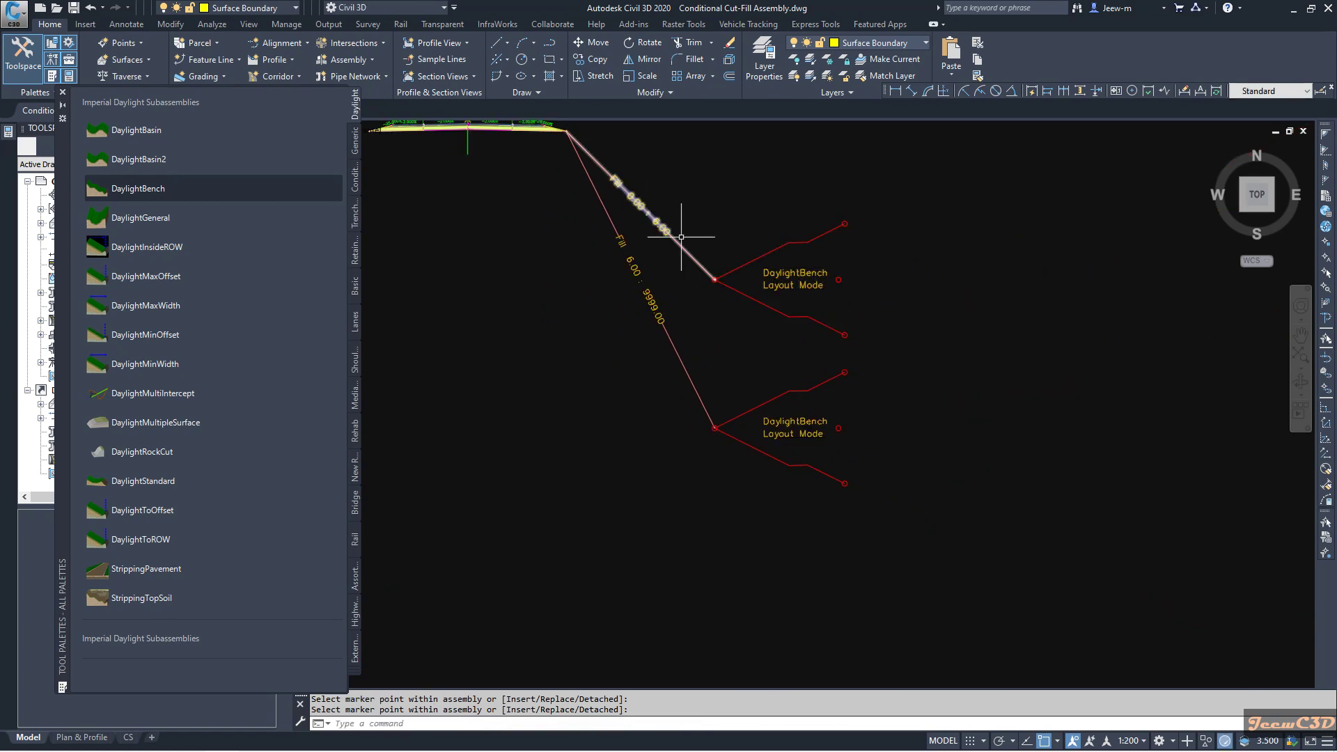
Set the max fill height of the DaylightBench on the 0.00 : 6.00 fill branch to 6 m.
middle_click_drag(683, 218, 671, 297)
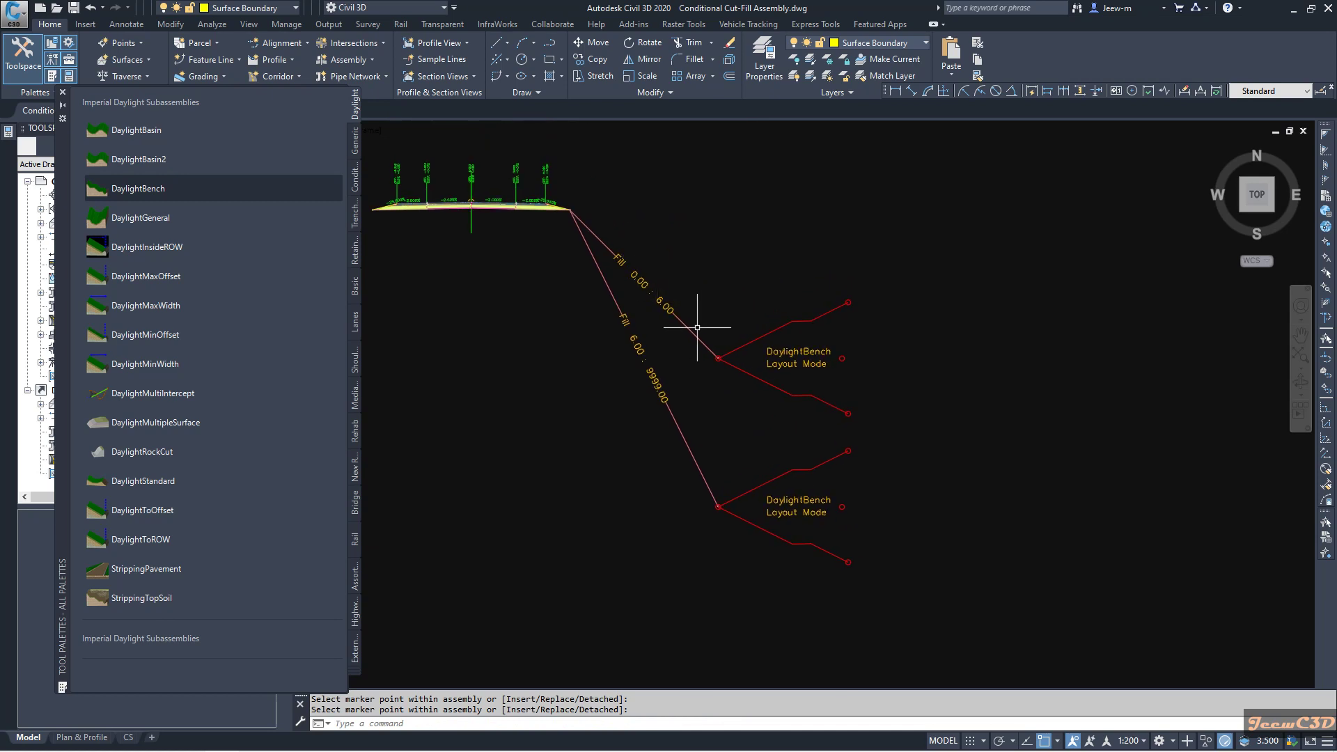
left_click(750, 373)
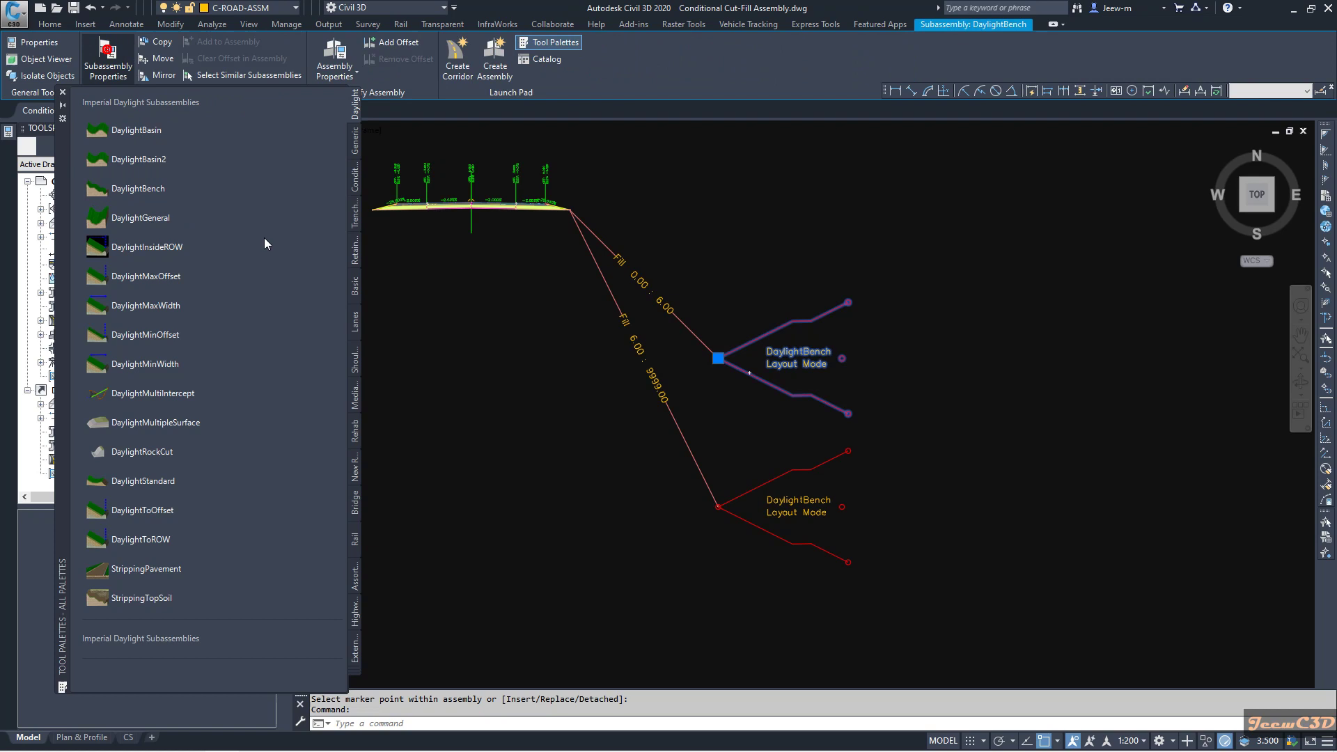
left_click(298, 201)
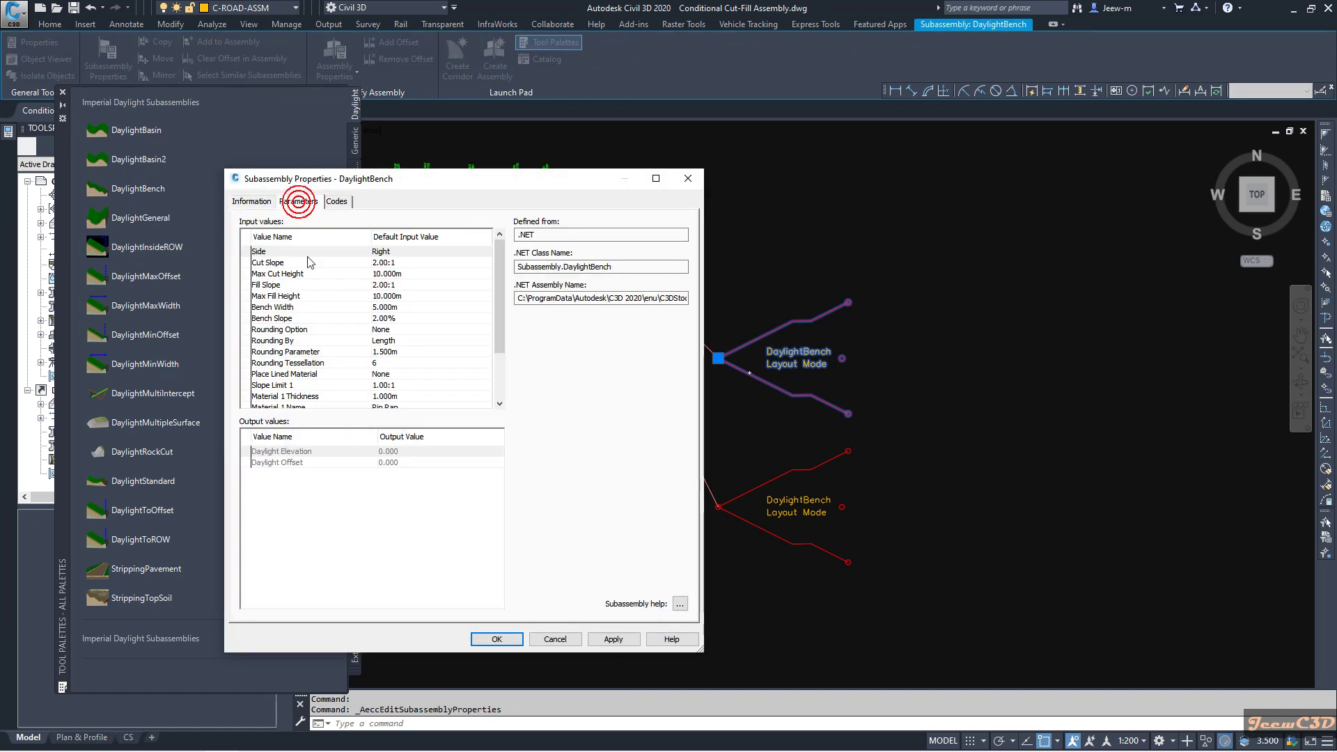
left_click(380, 264)
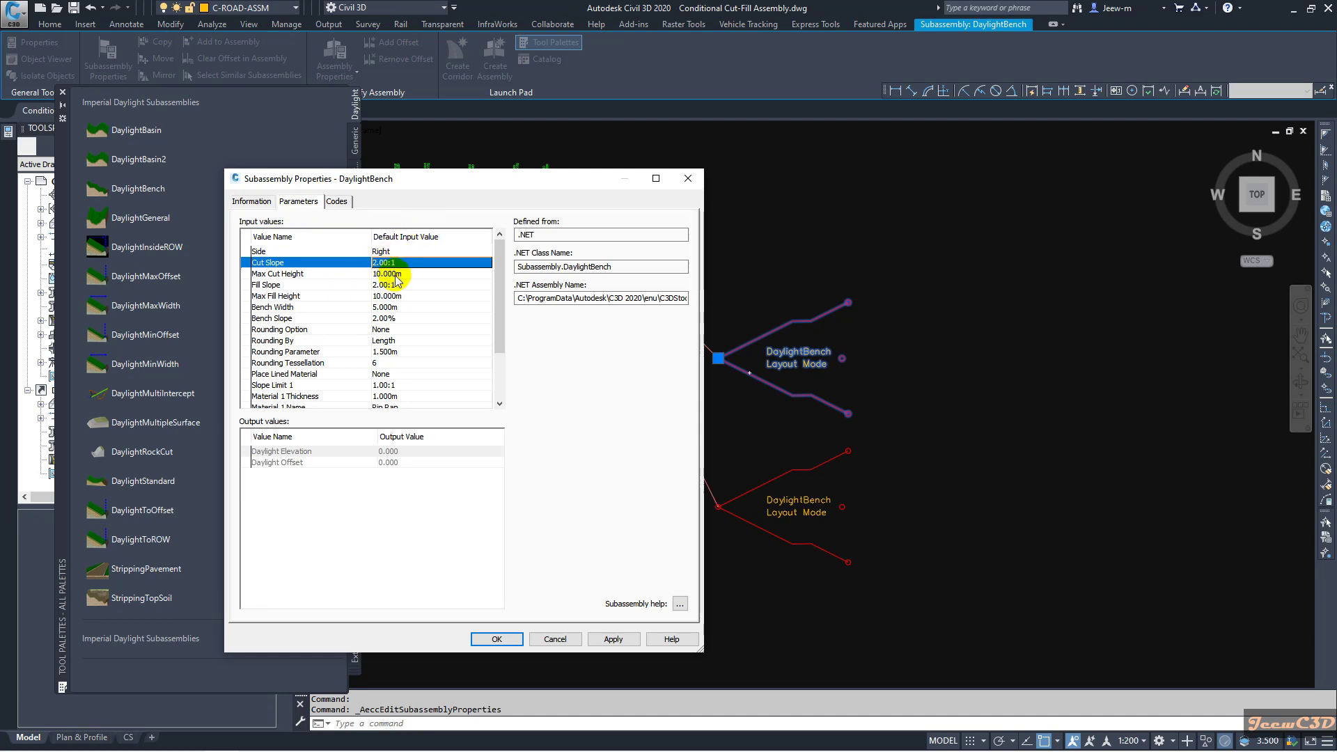
left_click(395, 276)
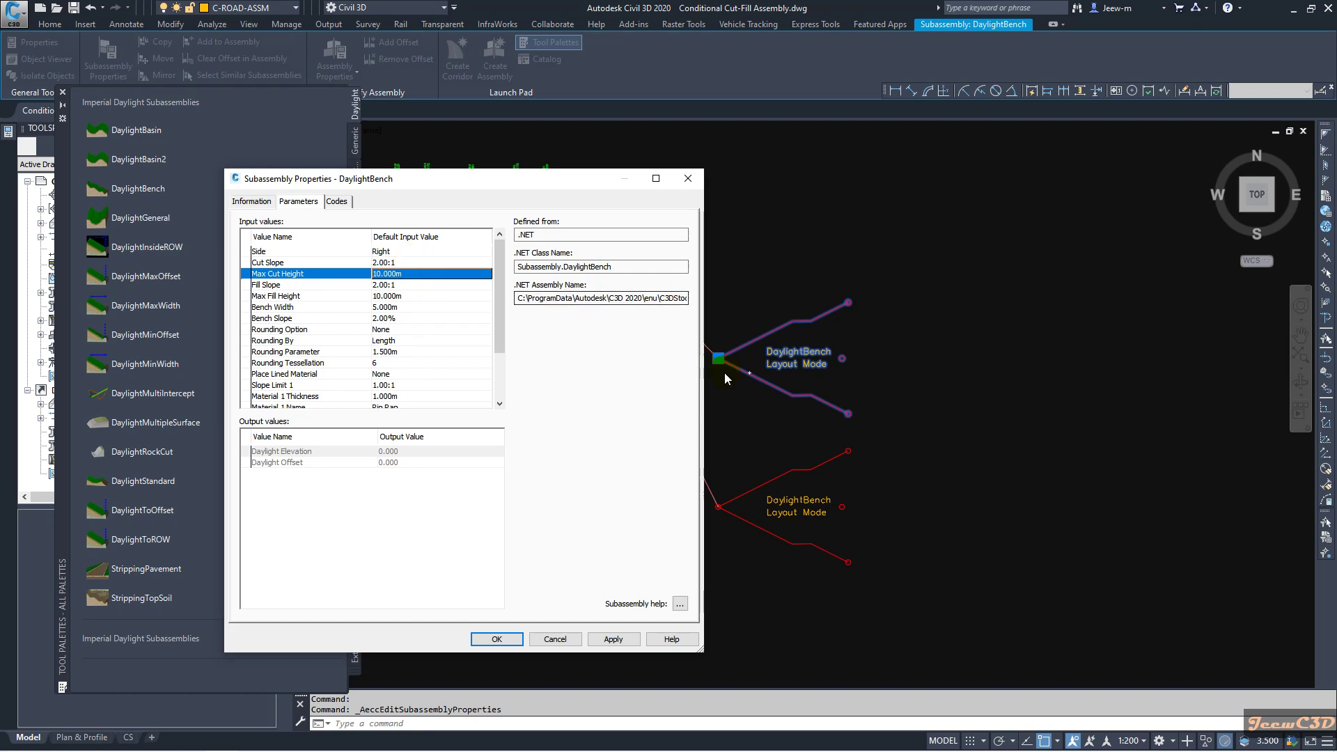
left_click(273, 285)
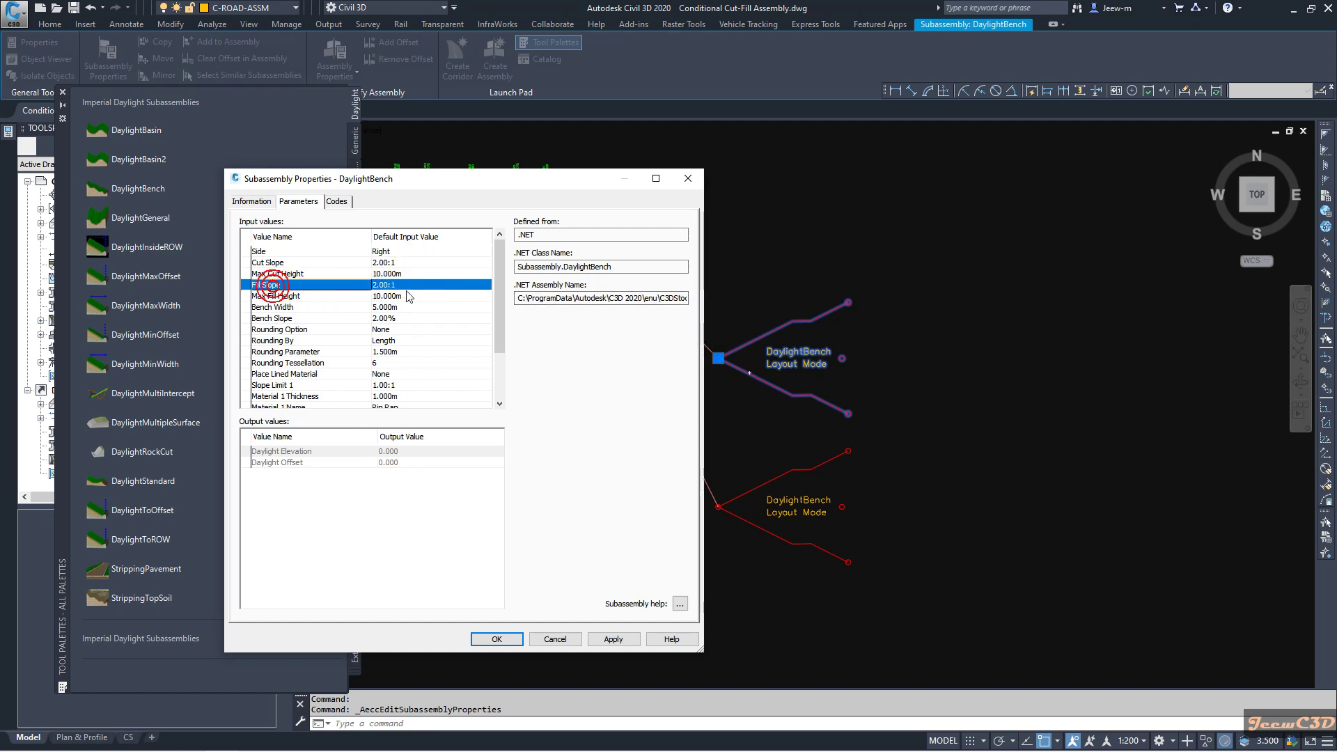
double_click(386, 298)
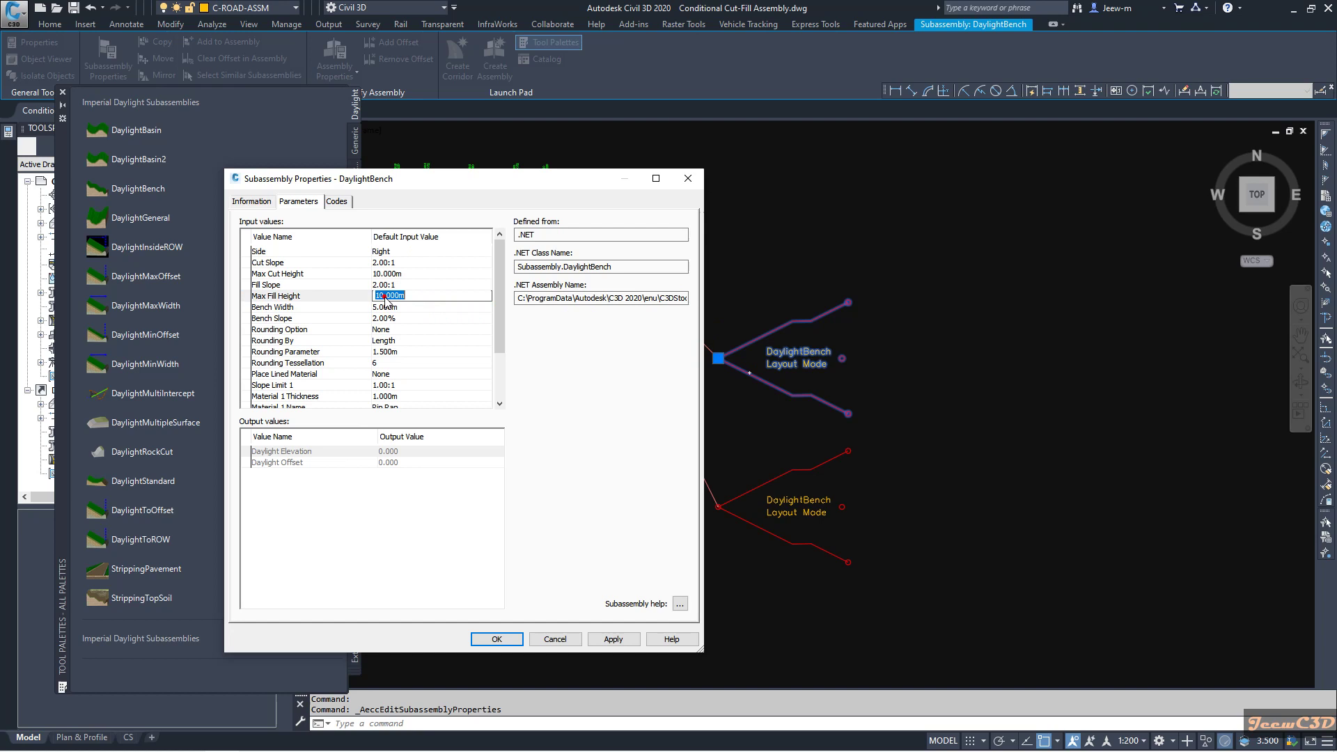
type("6")
left_click(386, 301)
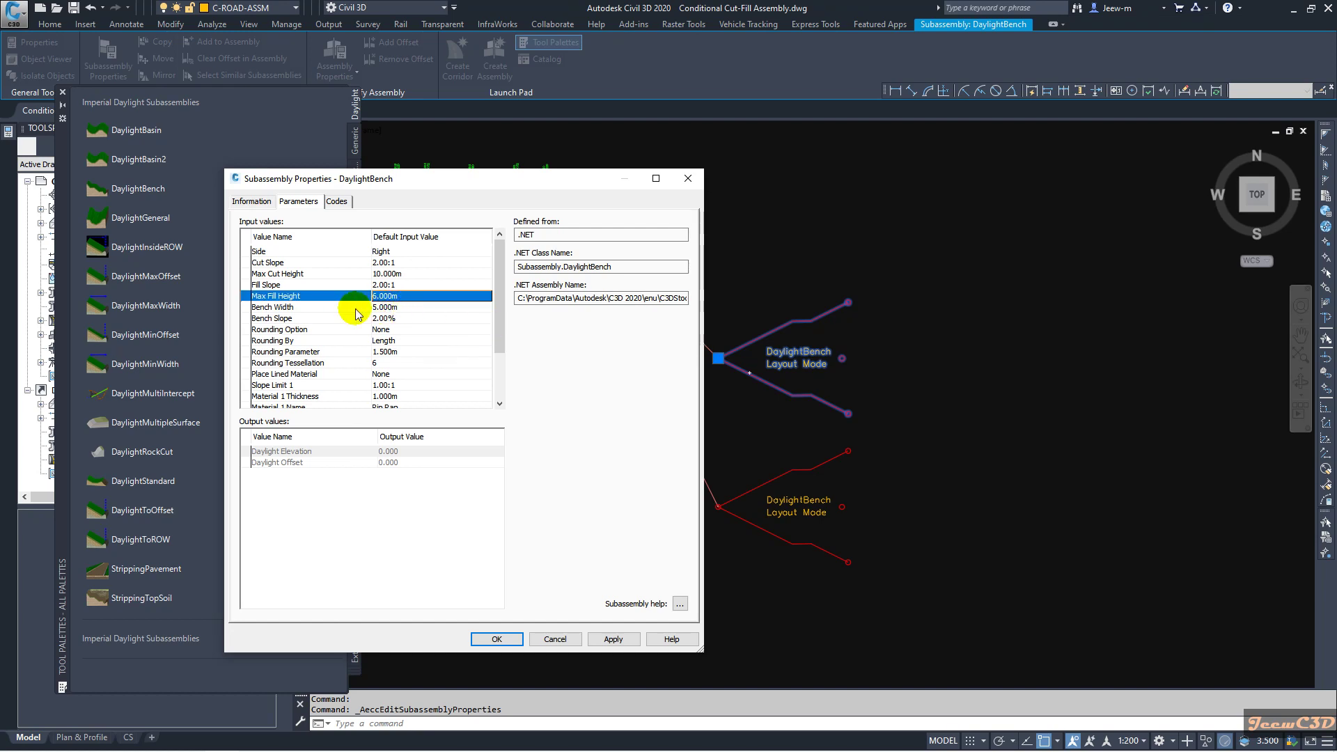
Set the same DaylightBench's bench width to 2 m, accept its properties and clear the selection.
left_click(296, 307)
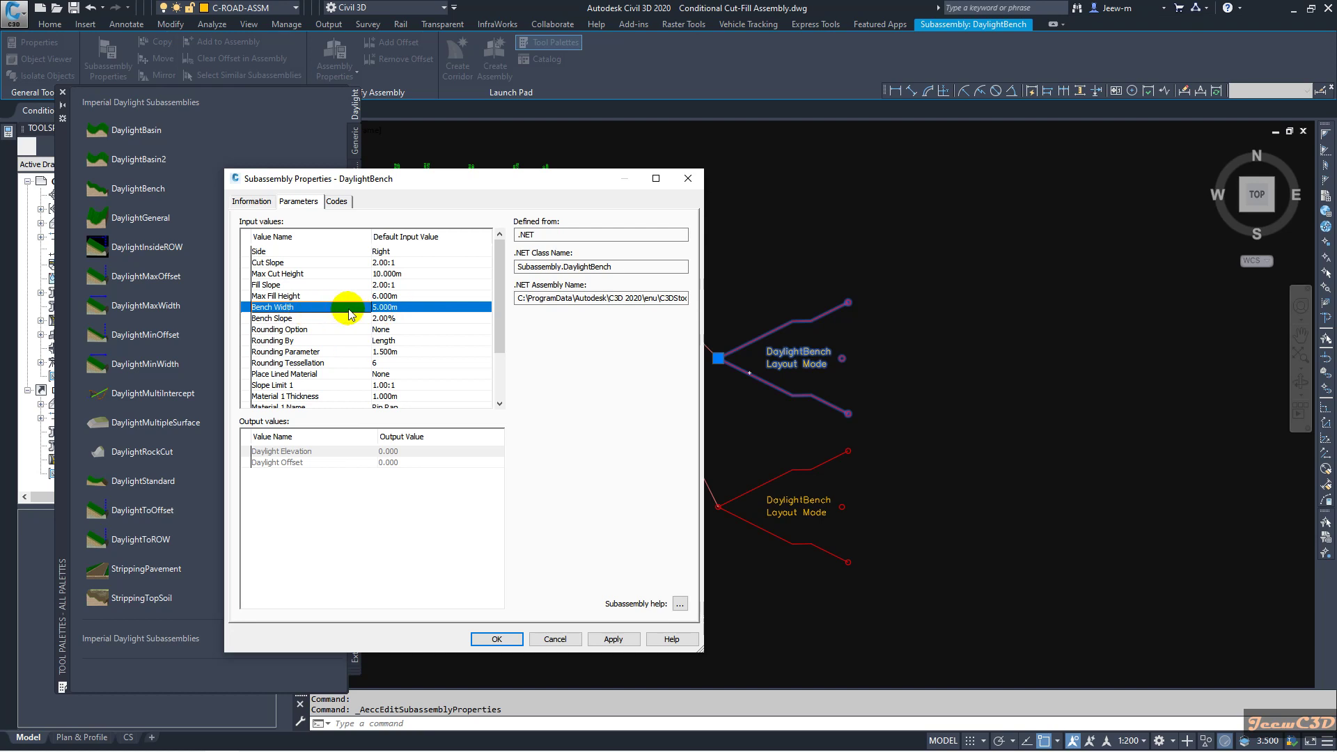
left_click(394, 305)
type("2")
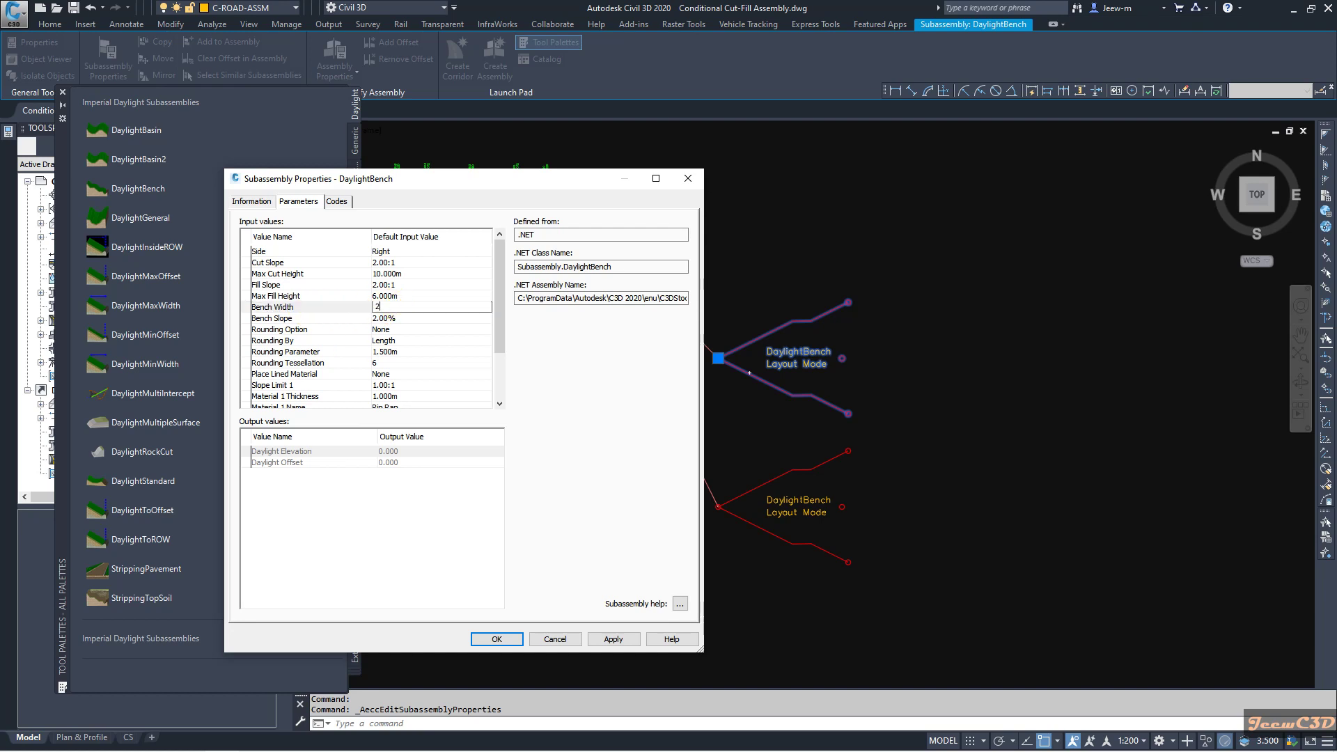
key("Return")
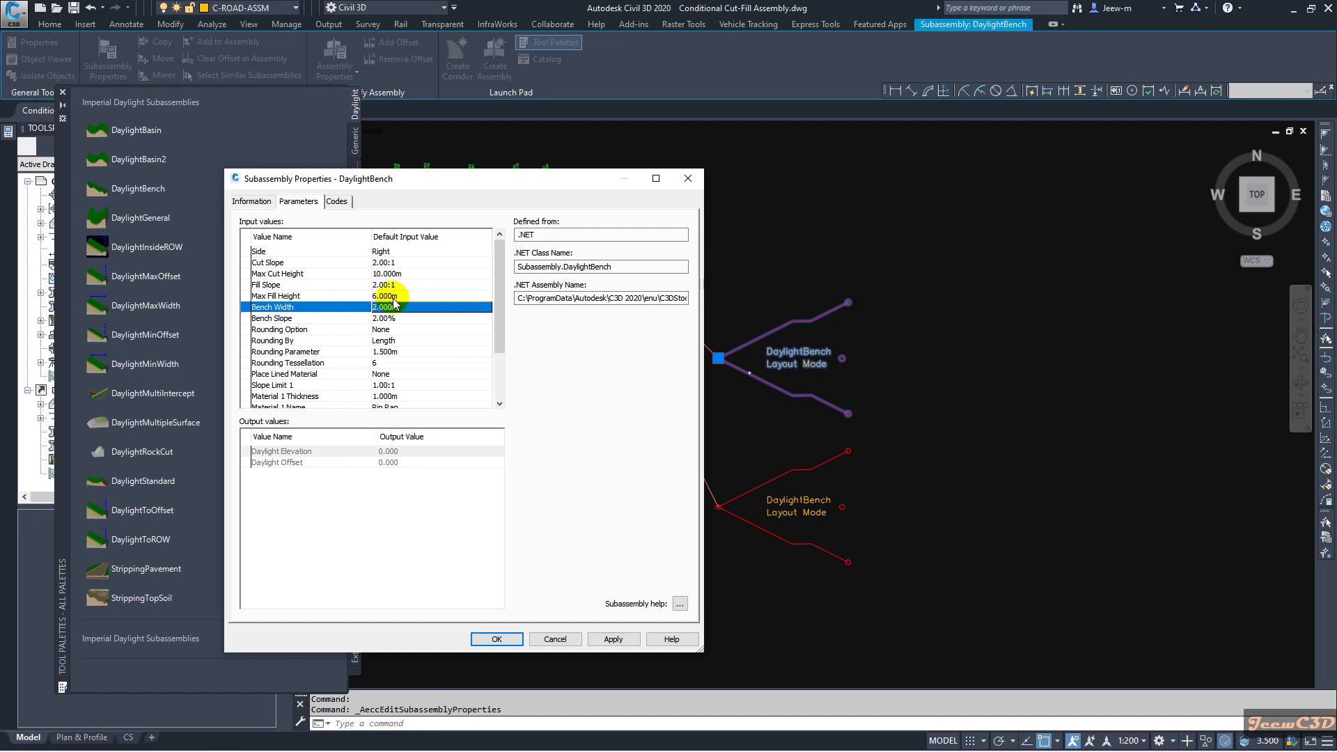
left_click(388, 296)
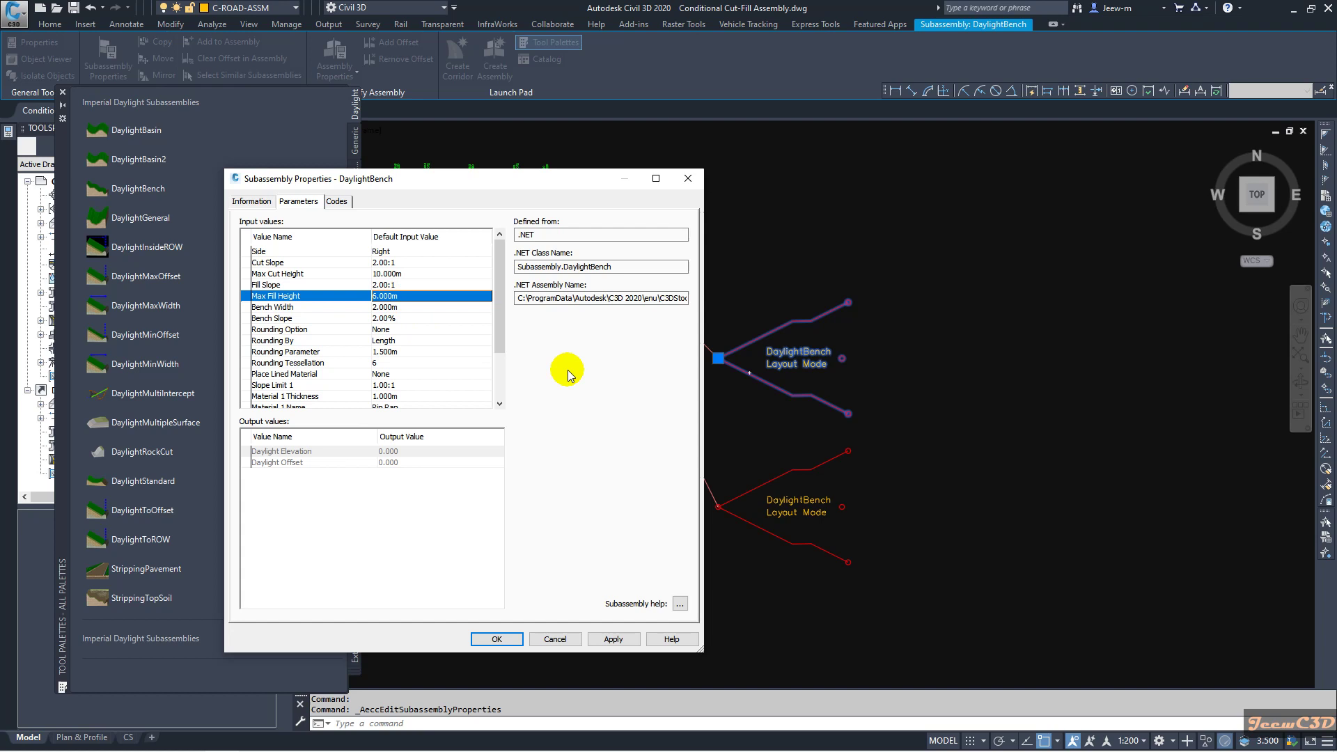
left_click(492, 639)
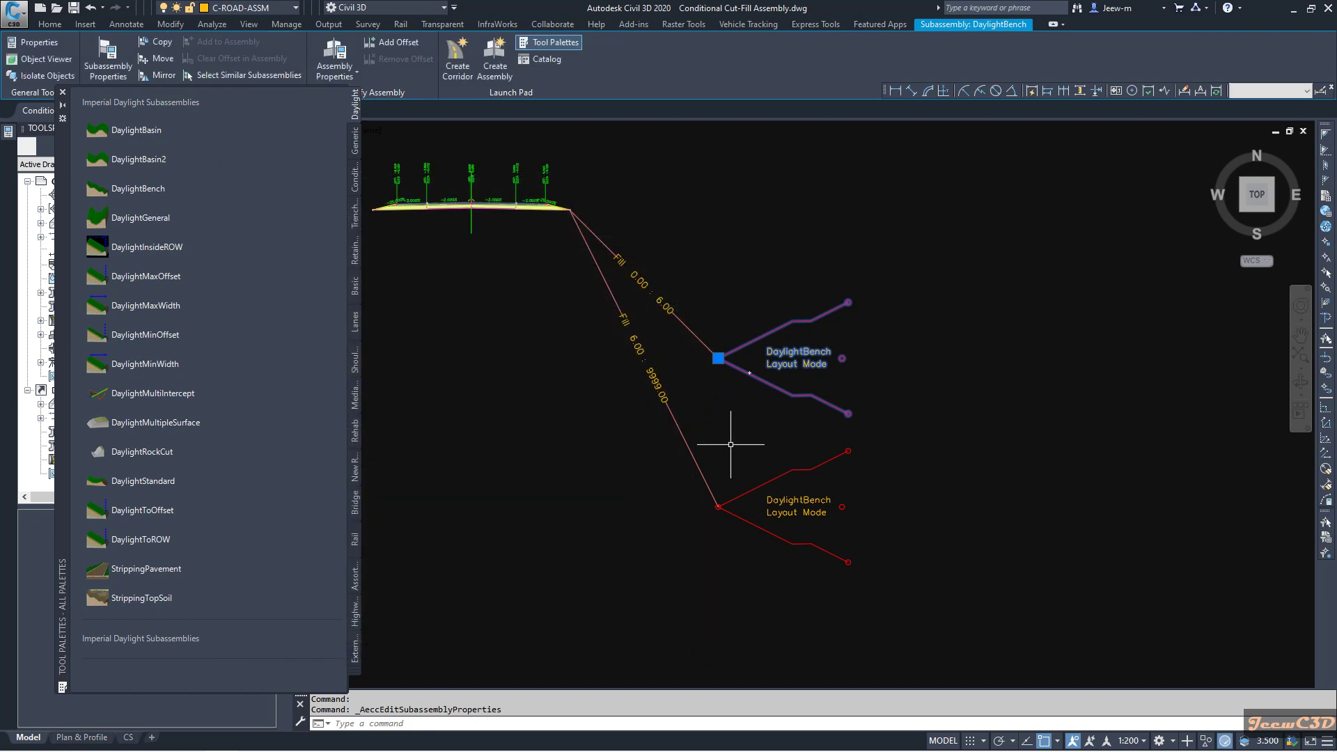
key("Escape")
Rename the DaylightBench on the 6.00 : 9999.00 fill branch to DaylightBench R.
left_click(773, 481)
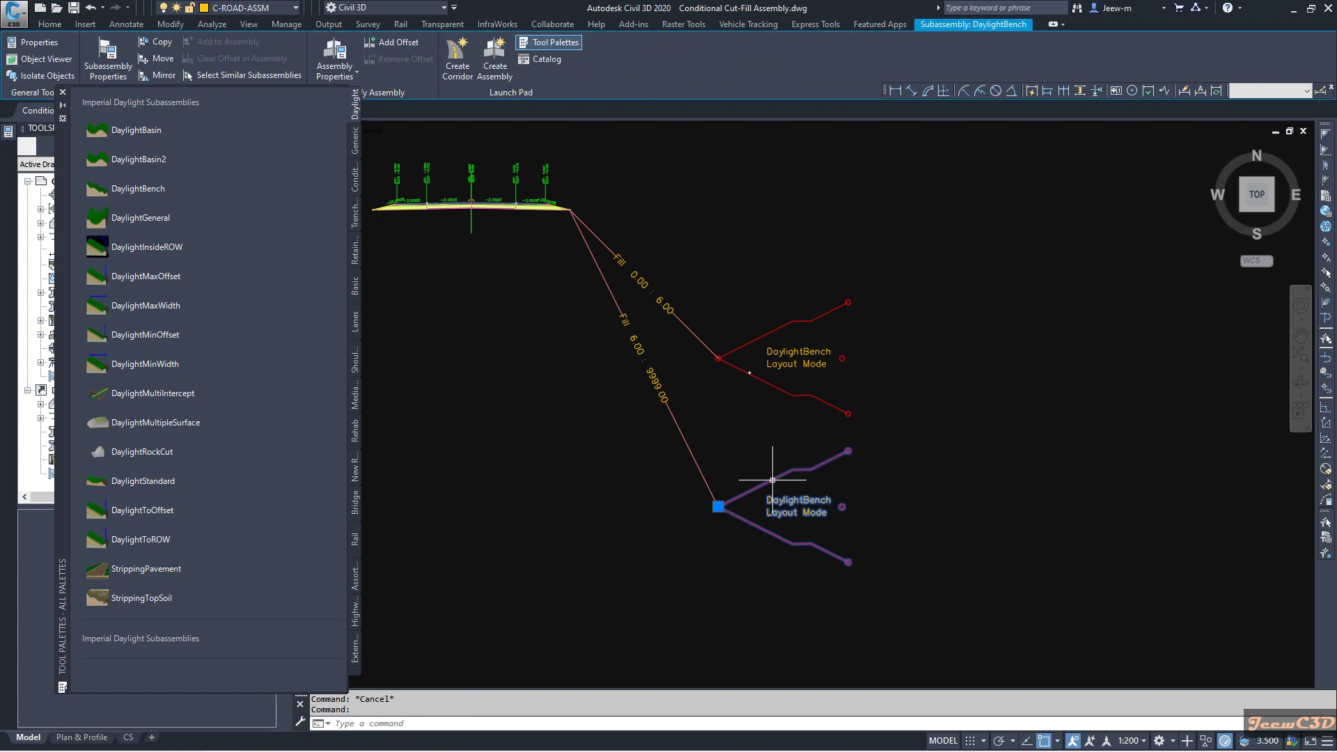
left_click(108, 59)
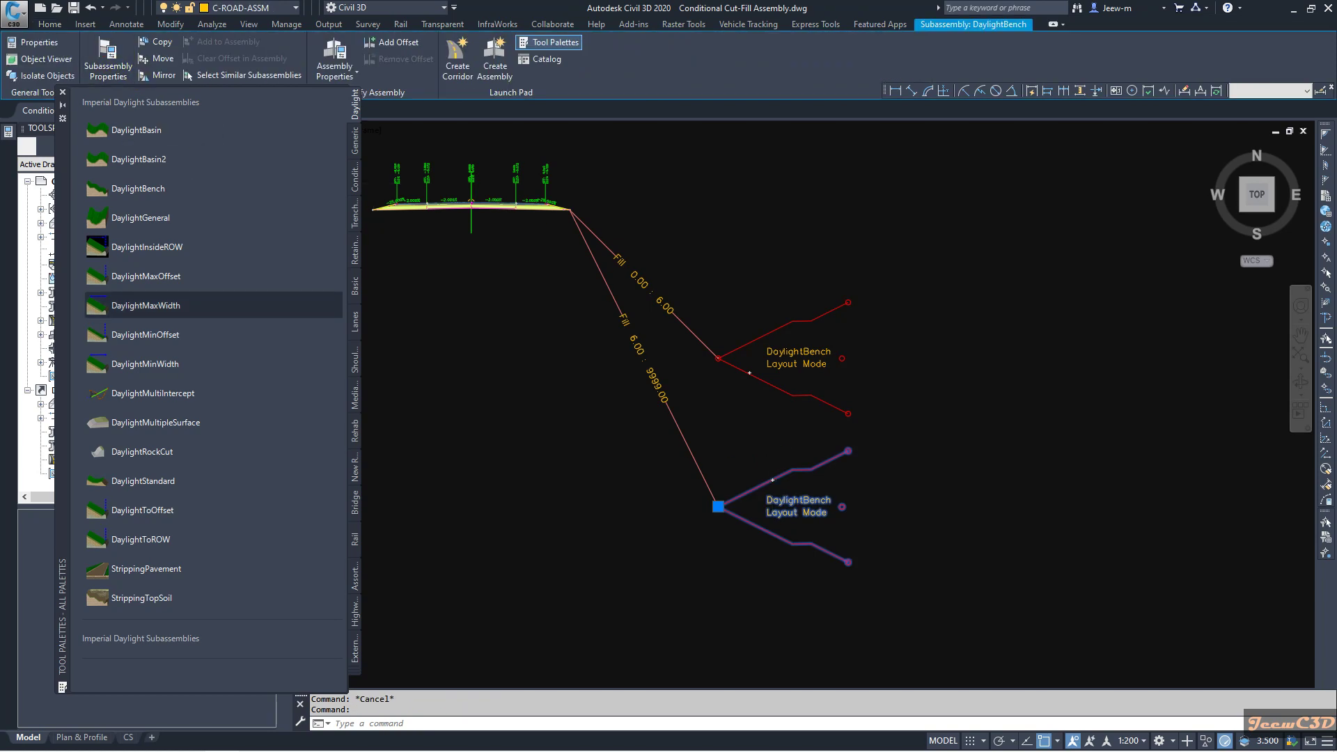
left_click(306, 235)
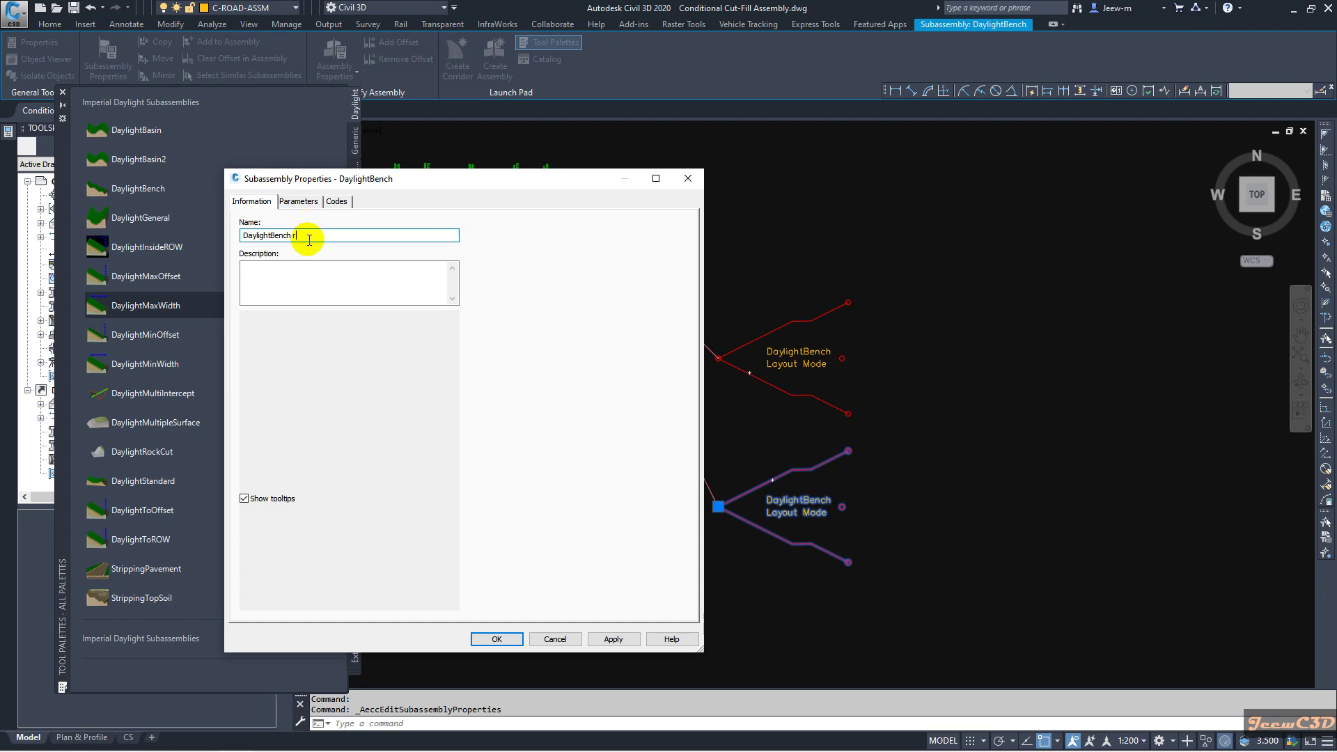
type("R")
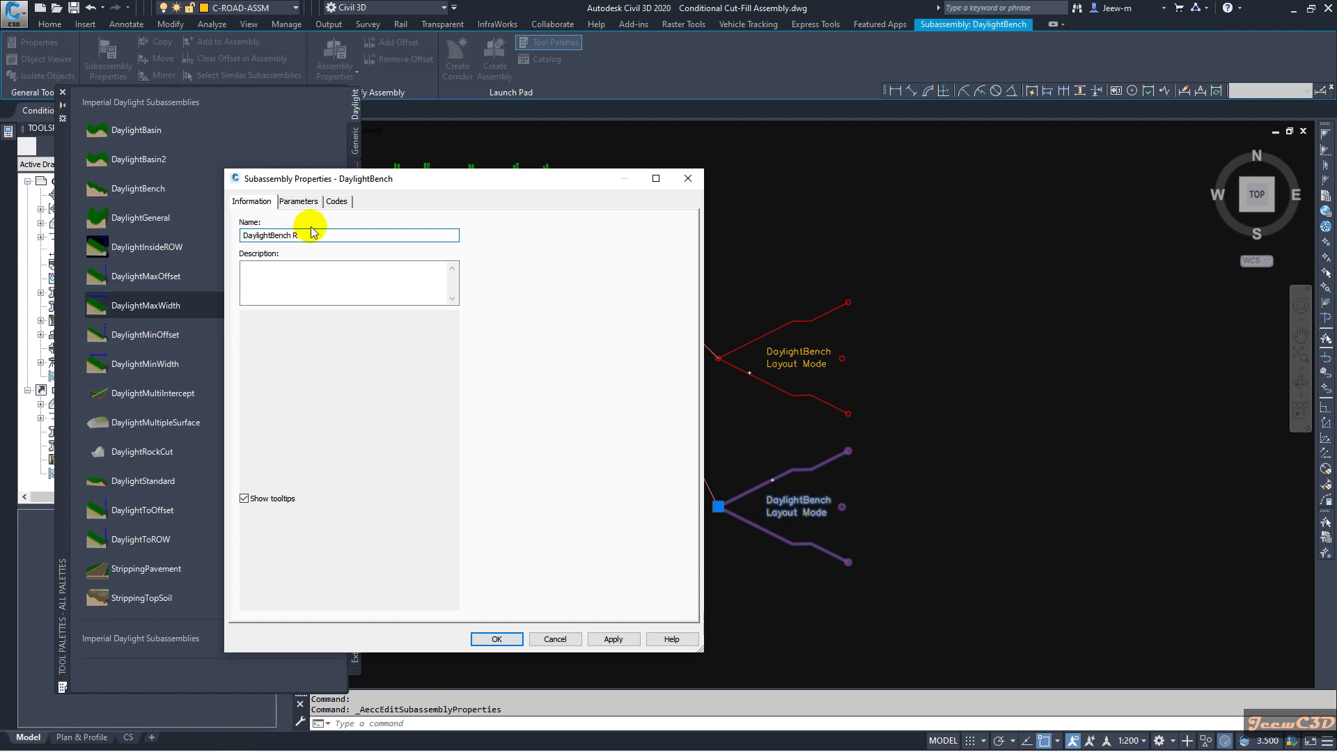
Set the max fill height of DaylightBench R to 6 m.
left_click(303, 202)
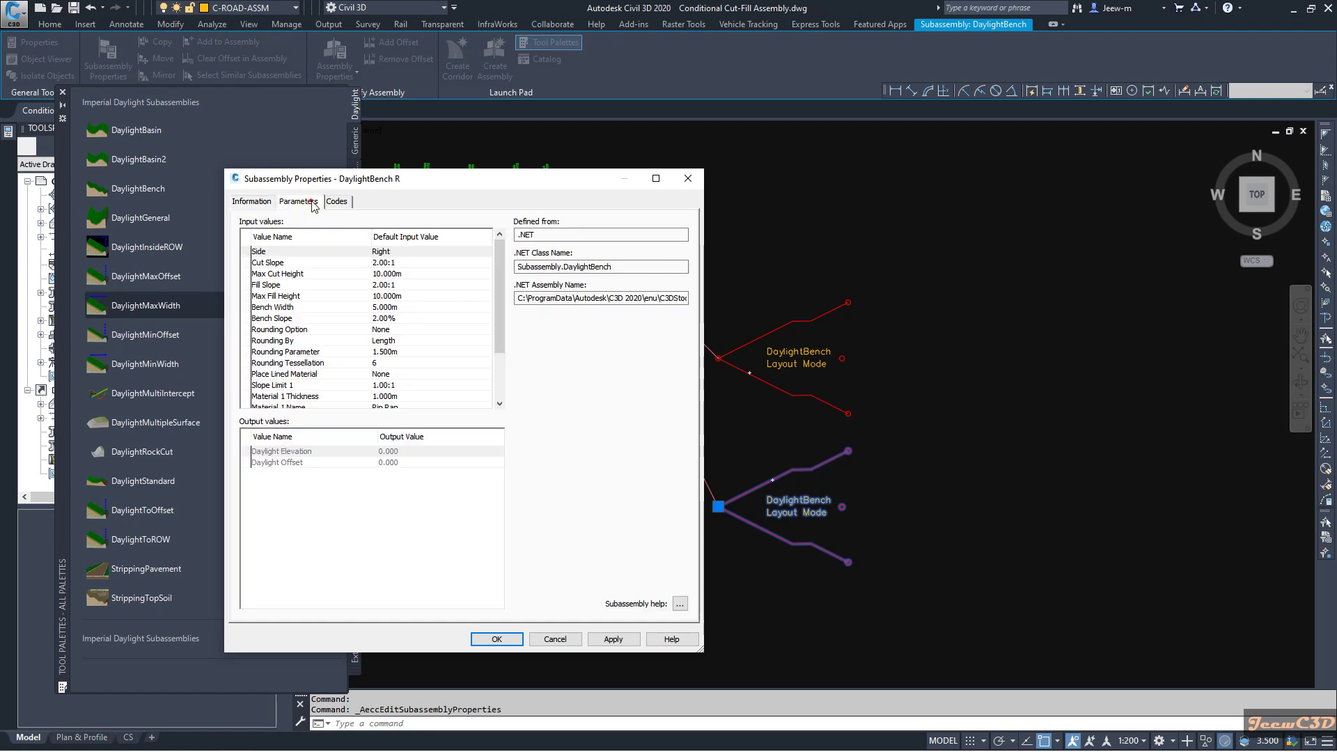
left_click(401, 274)
left_click(393, 285)
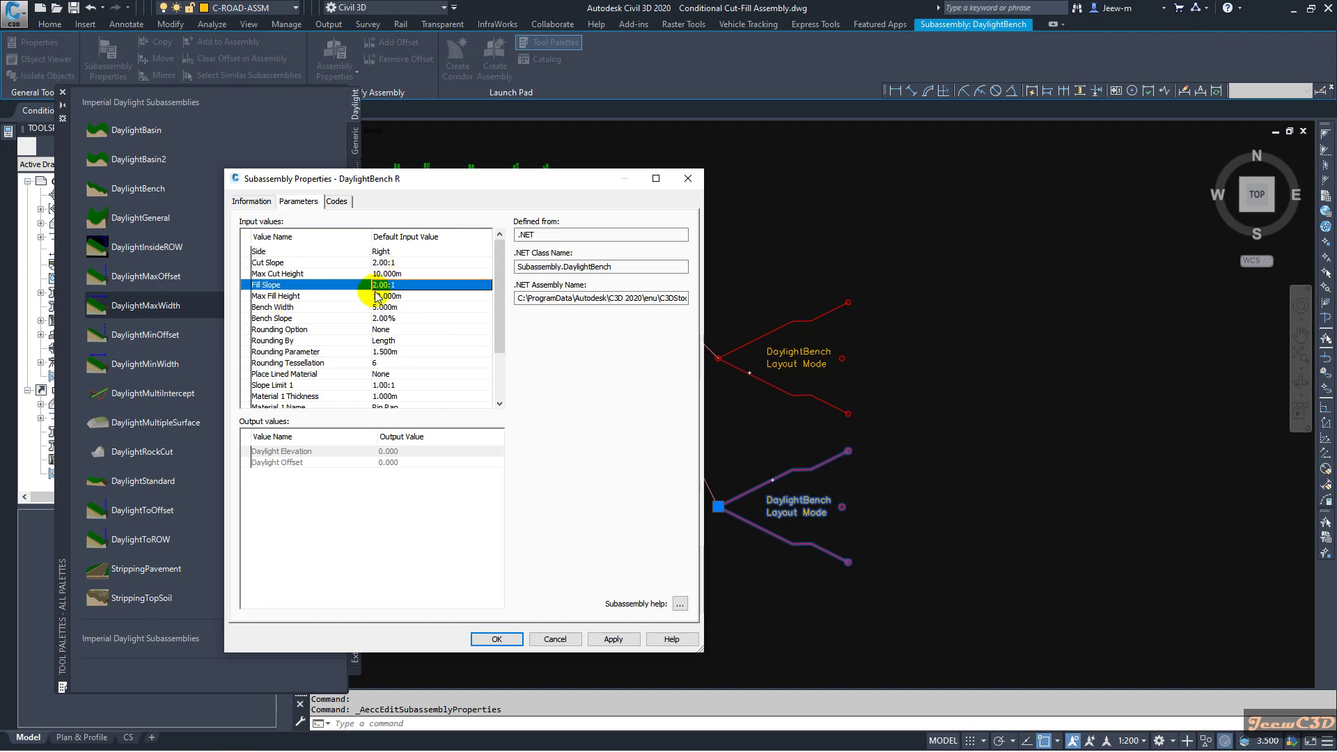
left_click(394, 297)
left_click(394, 296)
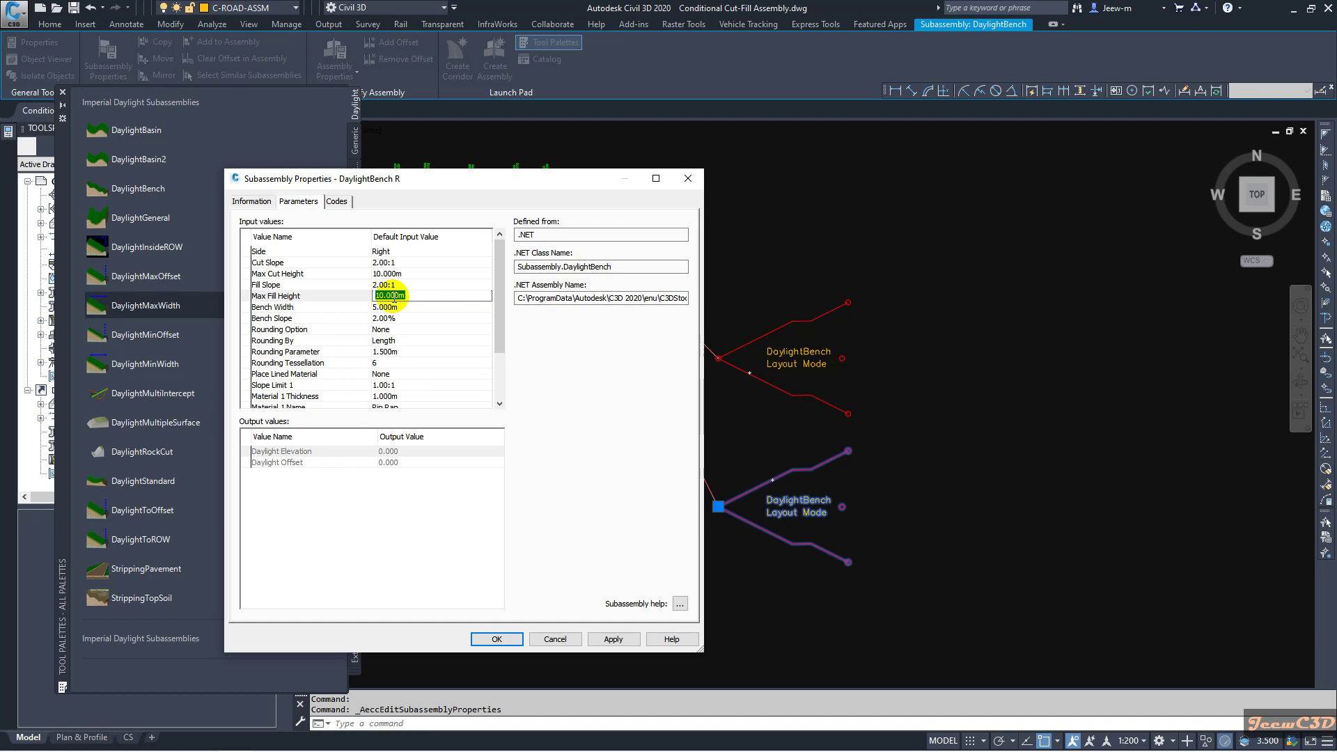
type("6")
key("Return")
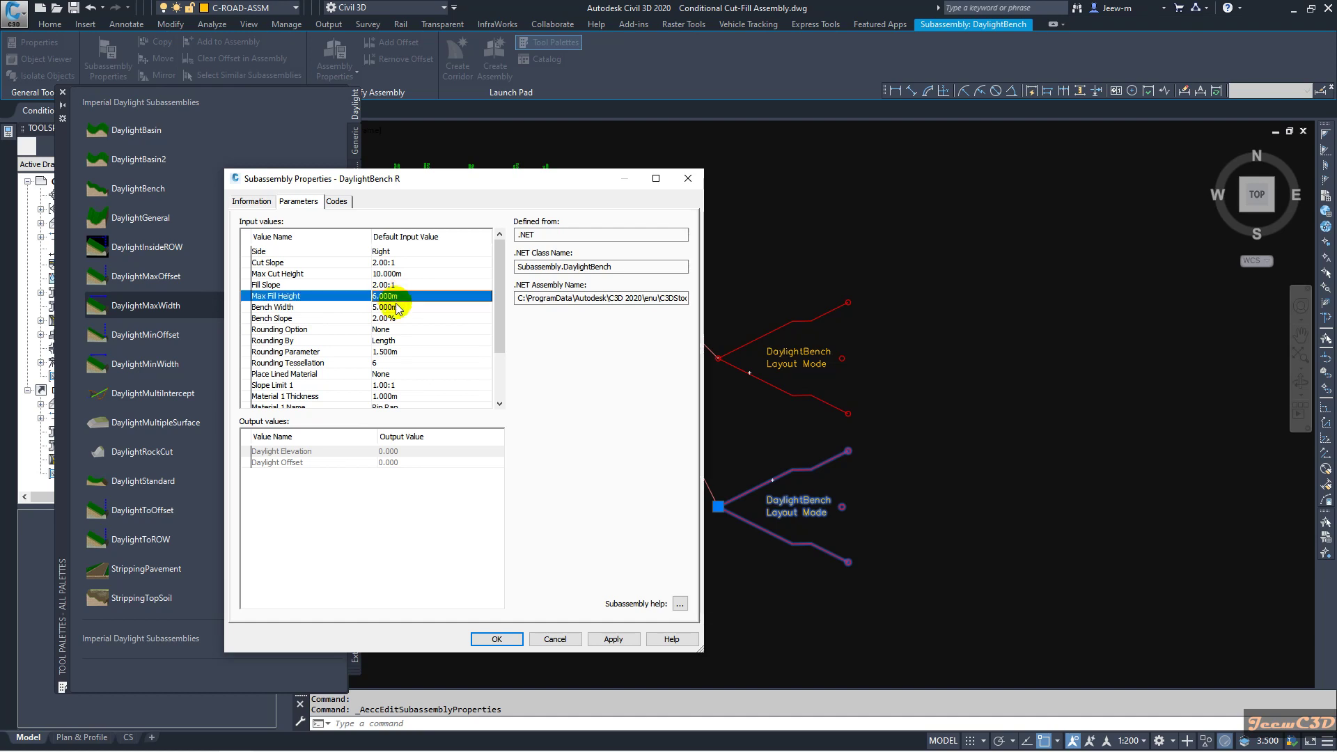
Set the bench width of DaylightBench R to 2 m.
left_click(394, 308)
left_click(394, 307)
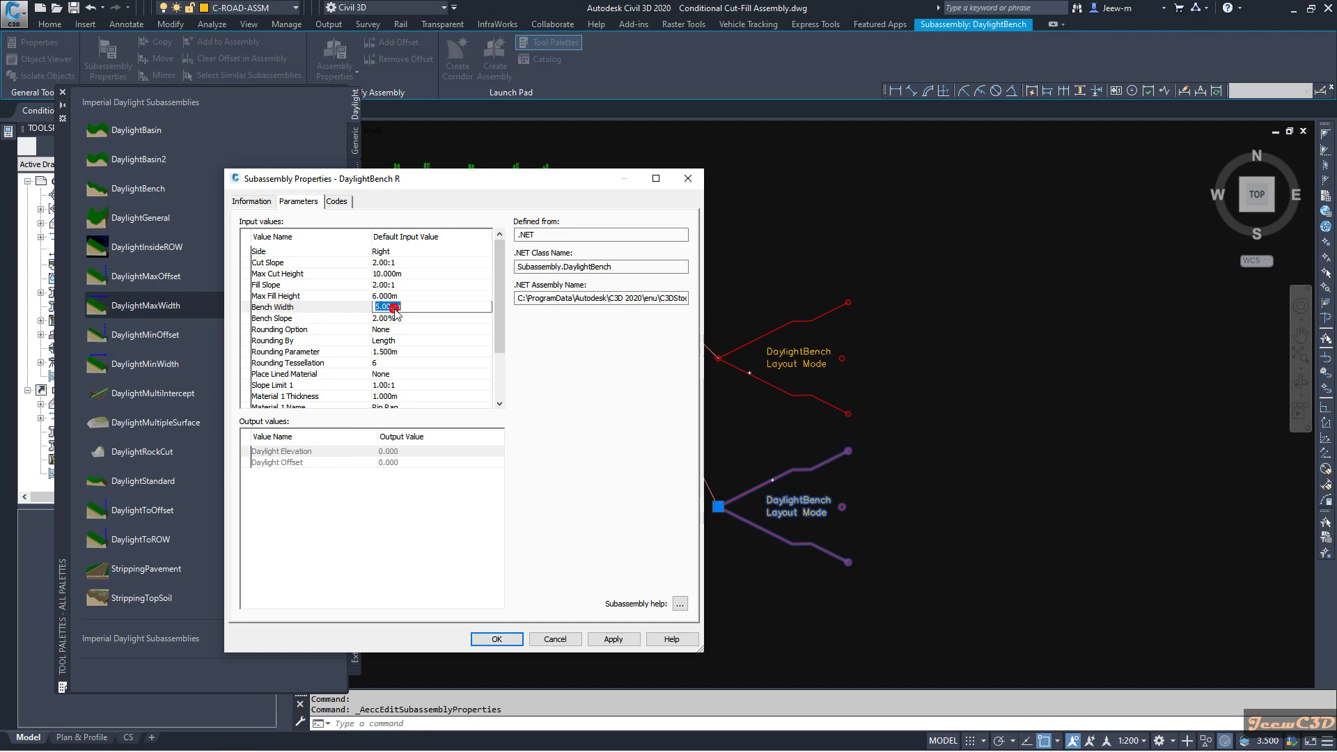
type("2")
key("Return")
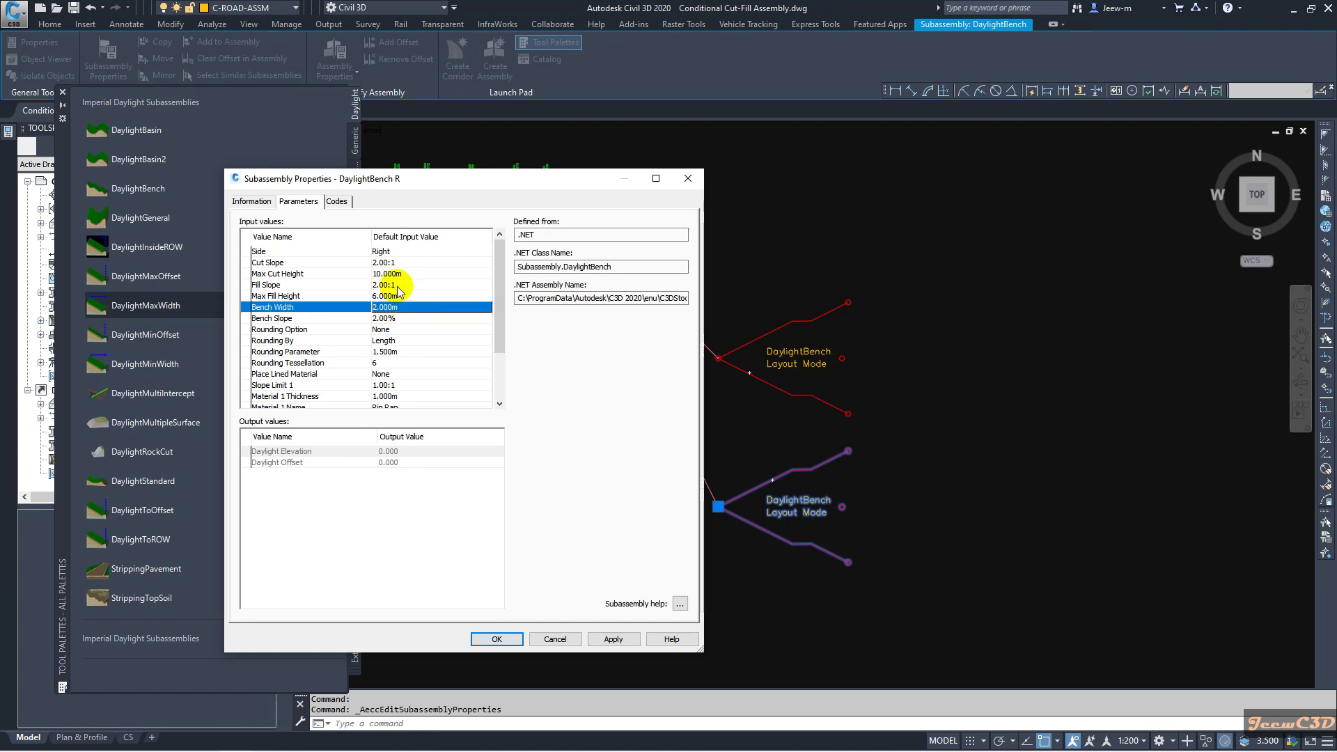
Set the fill slope of DaylightBench R to 1.50:1, accept its properties and clear the selection.
left_click(394, 286)
left_click(388, 285)
type("1.5")
key("Return")
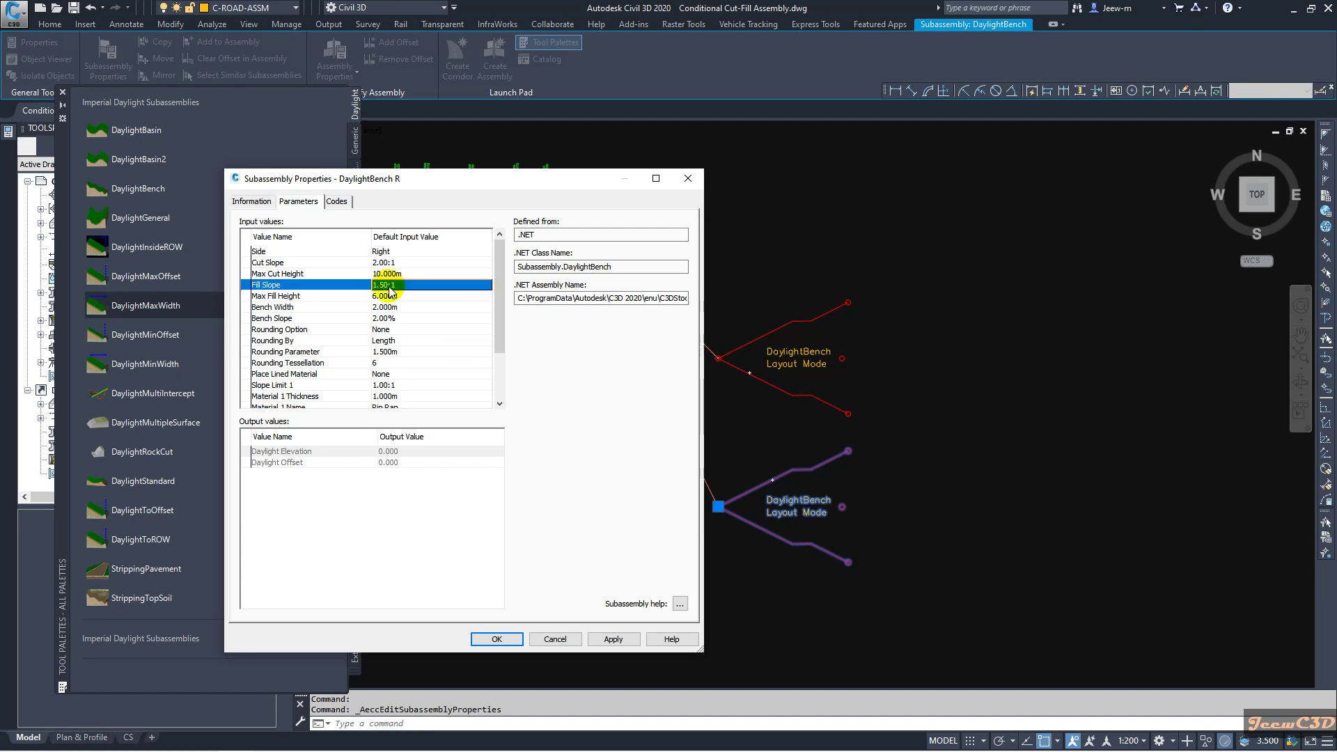
left_click(495, 639)
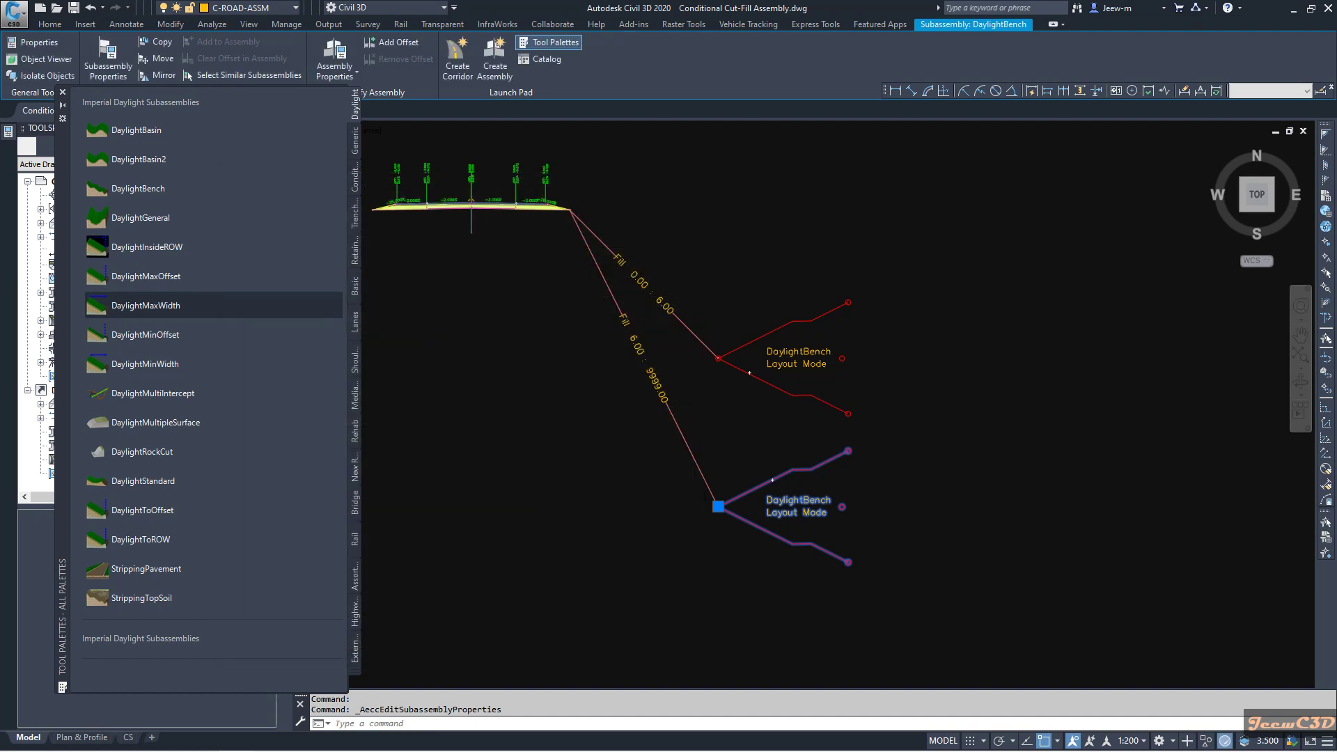
scroll(701, 492, "down", 3)
key("Escape")
scroll(669, 432, "up", 4)
scroll(659, 423, "up", 3)
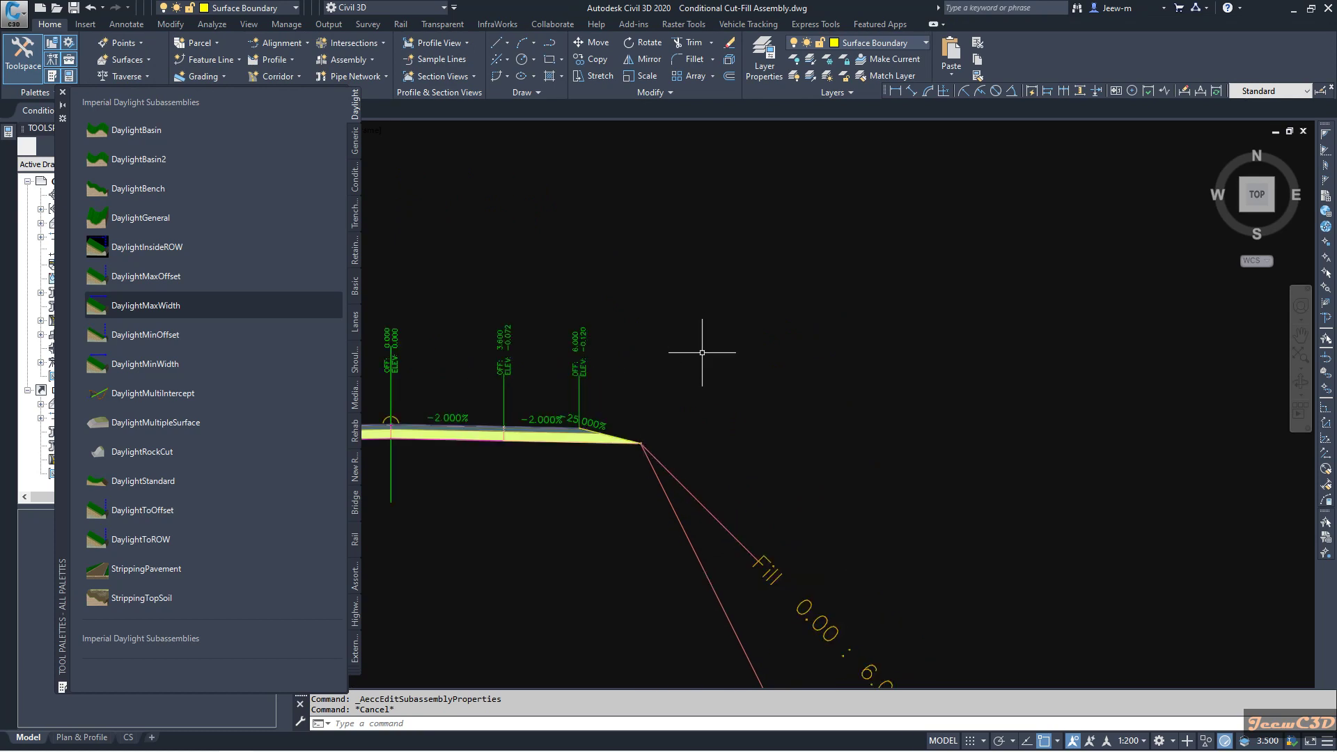
Attach a ConditionalCutOrFill subassembly for the cut range 0.00 : 9999.00 to the right shoulder's outer end point.
scroll(705, 355, "down", 3)
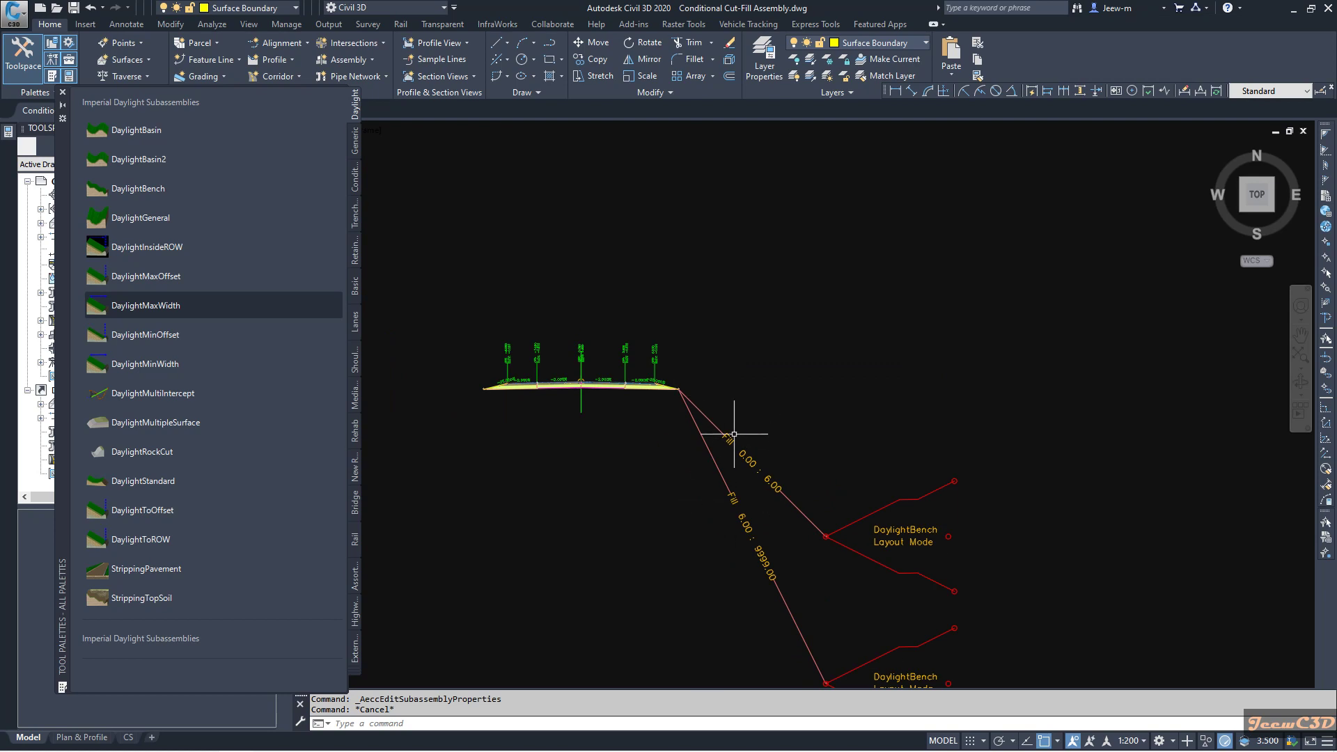
left_click(353, 676)
left_click(397, 388)
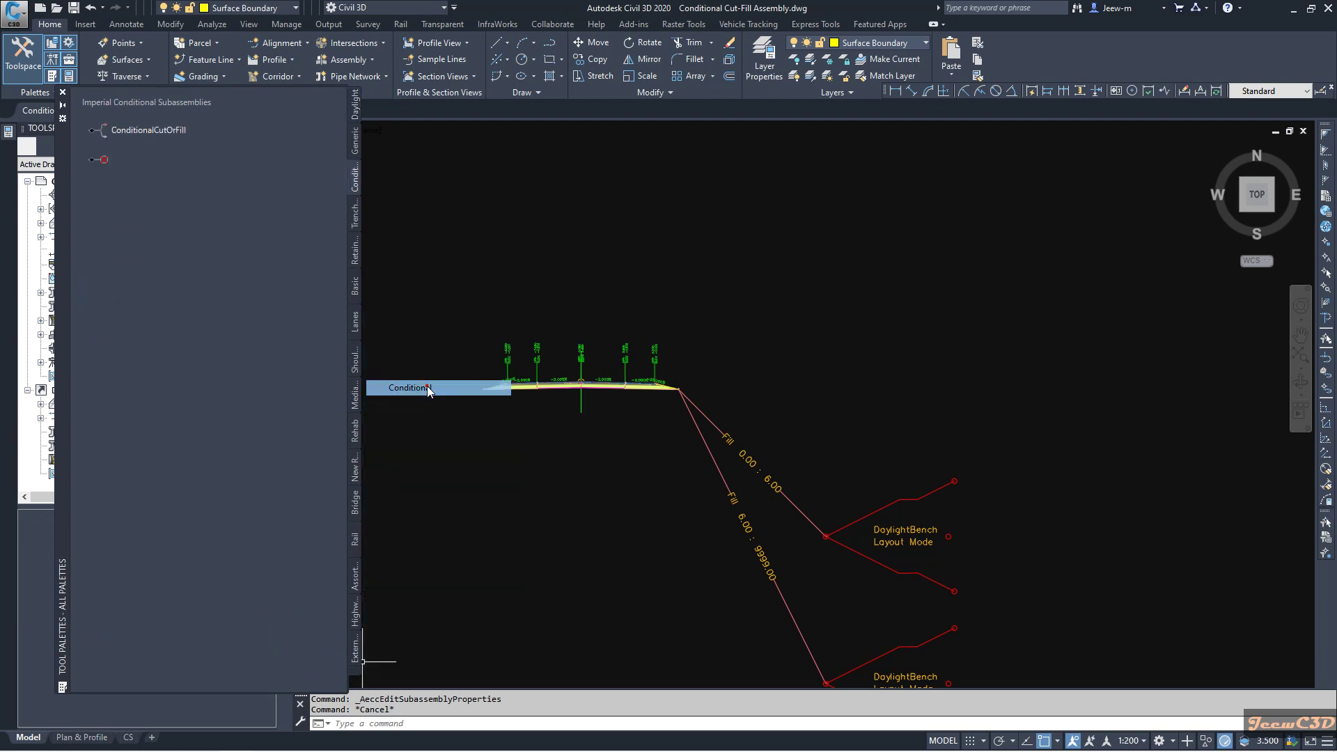
left_click(183, 140)
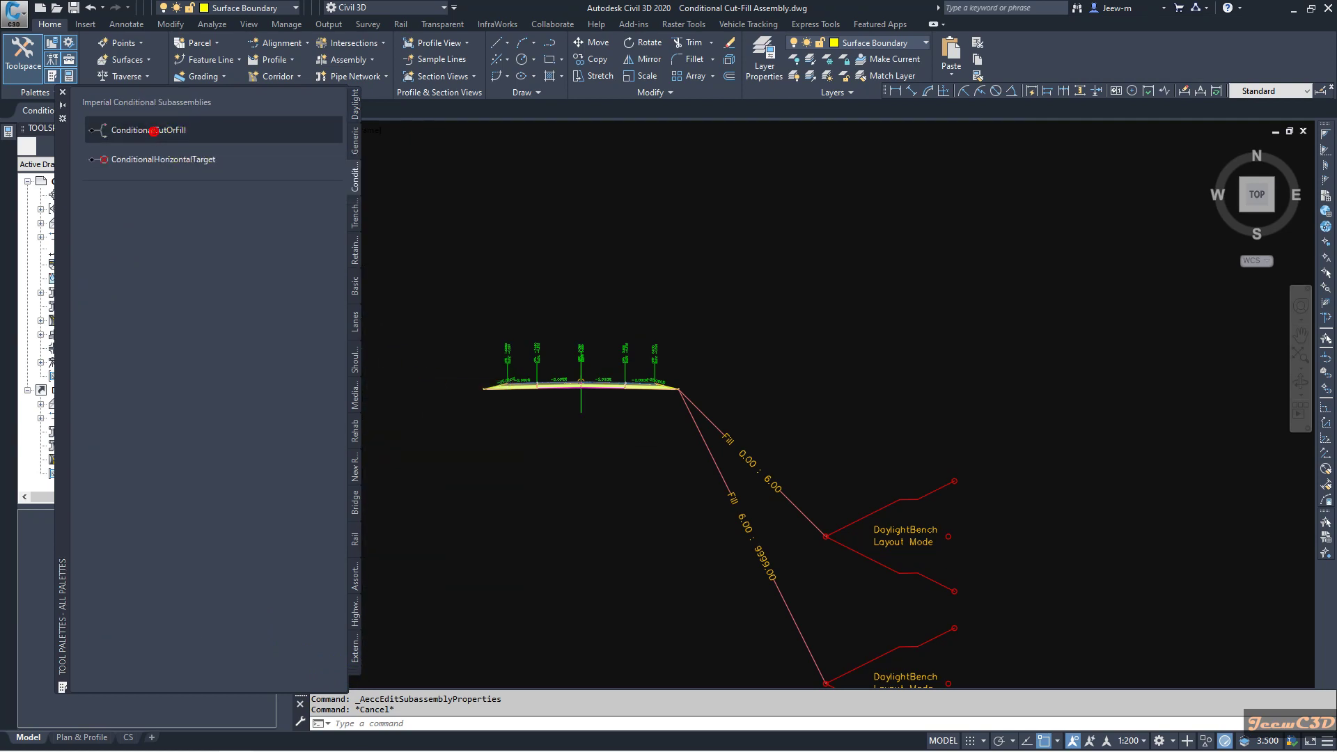
scroll(680, 387, "up", 5)
scroll(696, 422, "up", 3)
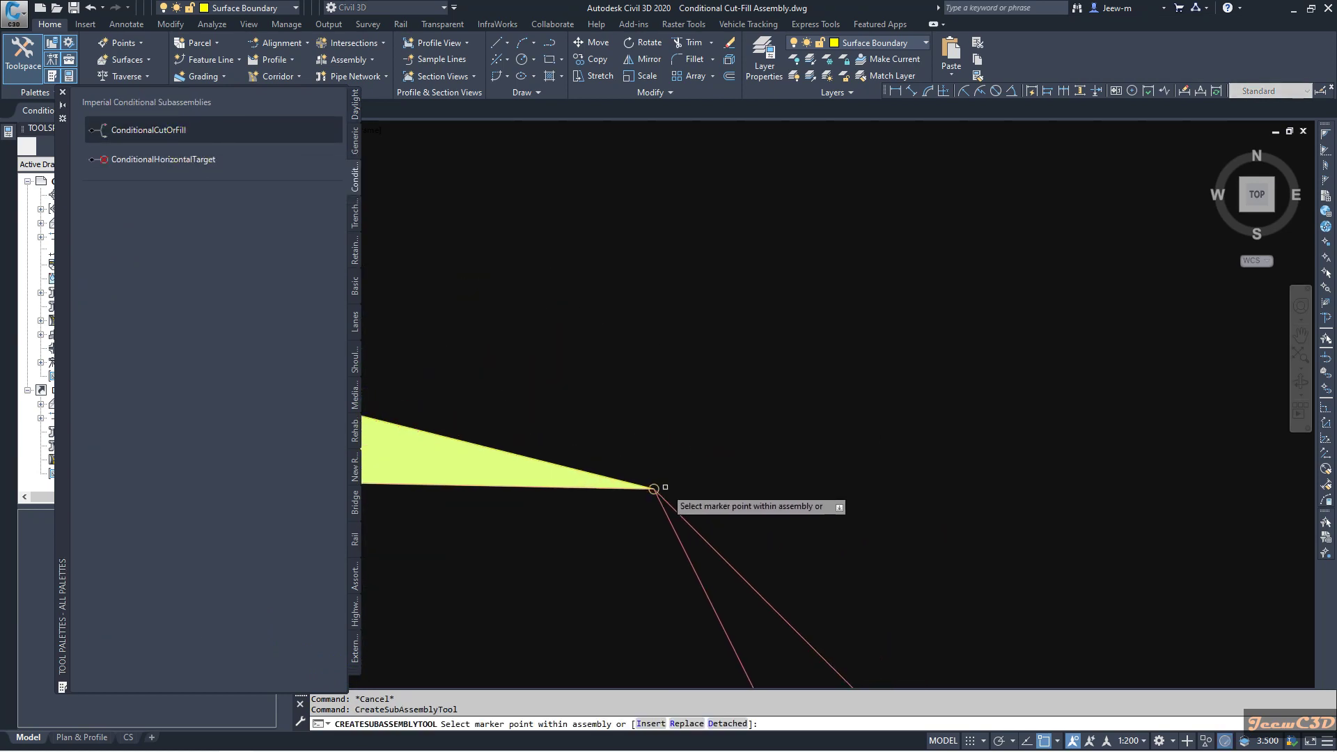
left_click(653, 489)
scroll(687, 414, "down", 5)
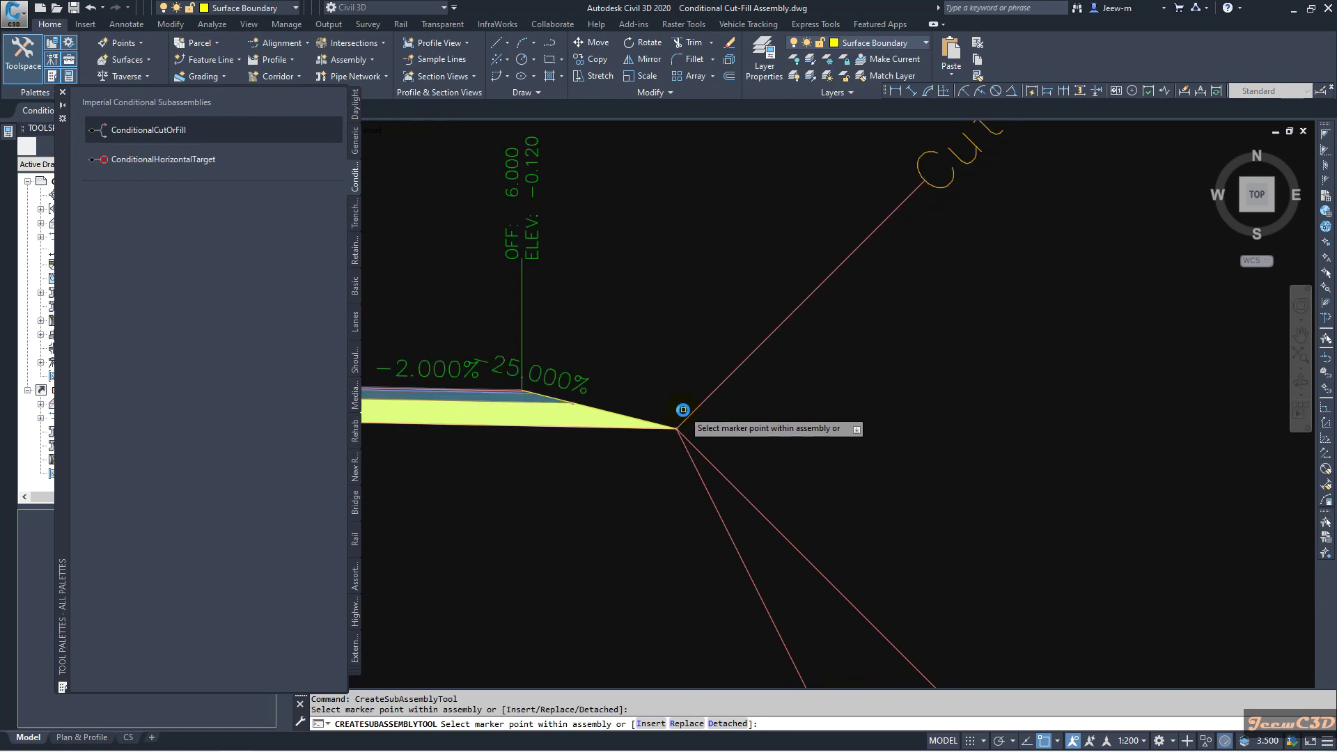
key("Return")
scroll(797, 412, "down", 2)
mouse_move(872, 527)
middle_mouse_down()
mouse_move(759, 420)
mouse_move(769, 458)
middle_mouse_up()
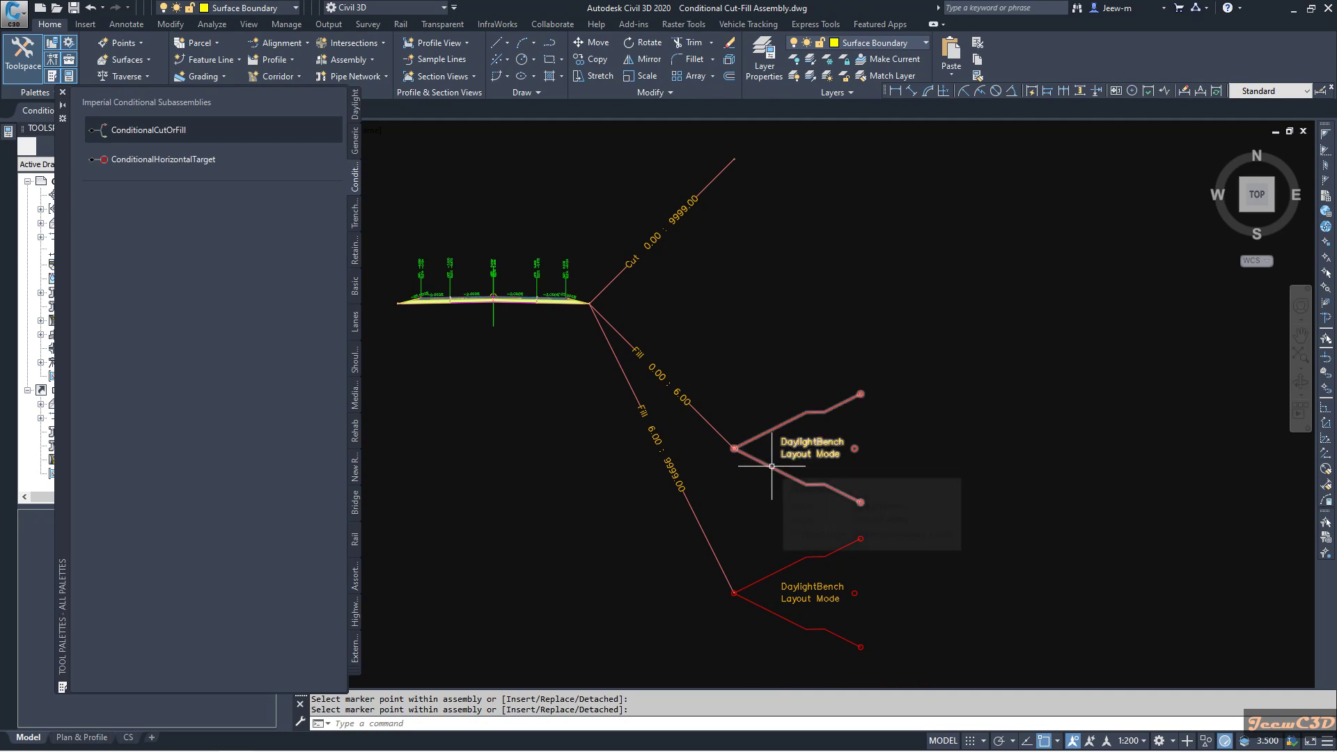
Rename the DaylightBench on the right Fill 0.00 : 6.00 branch to DaylightBench R and accept its properties.
middle_click_drag(732, 361, 713, 454)
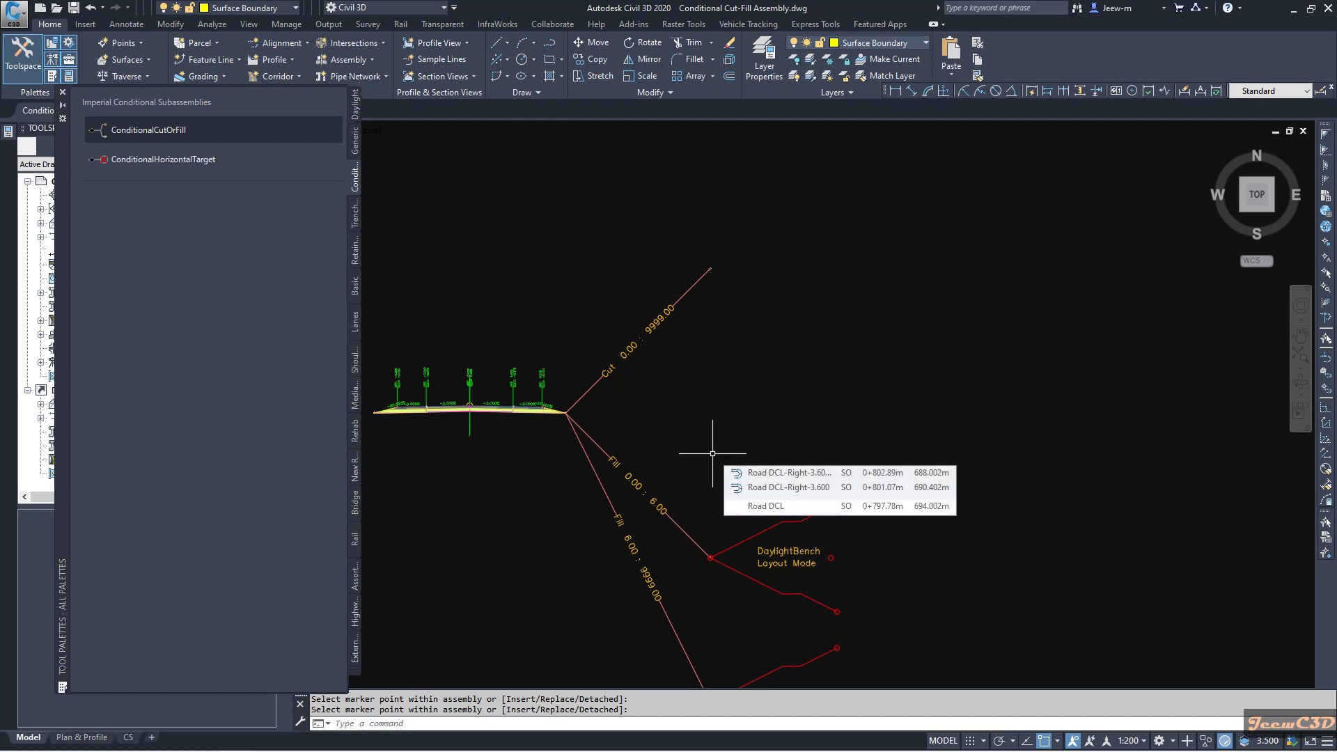
middle_click_drag(742, 585, 751, 526)
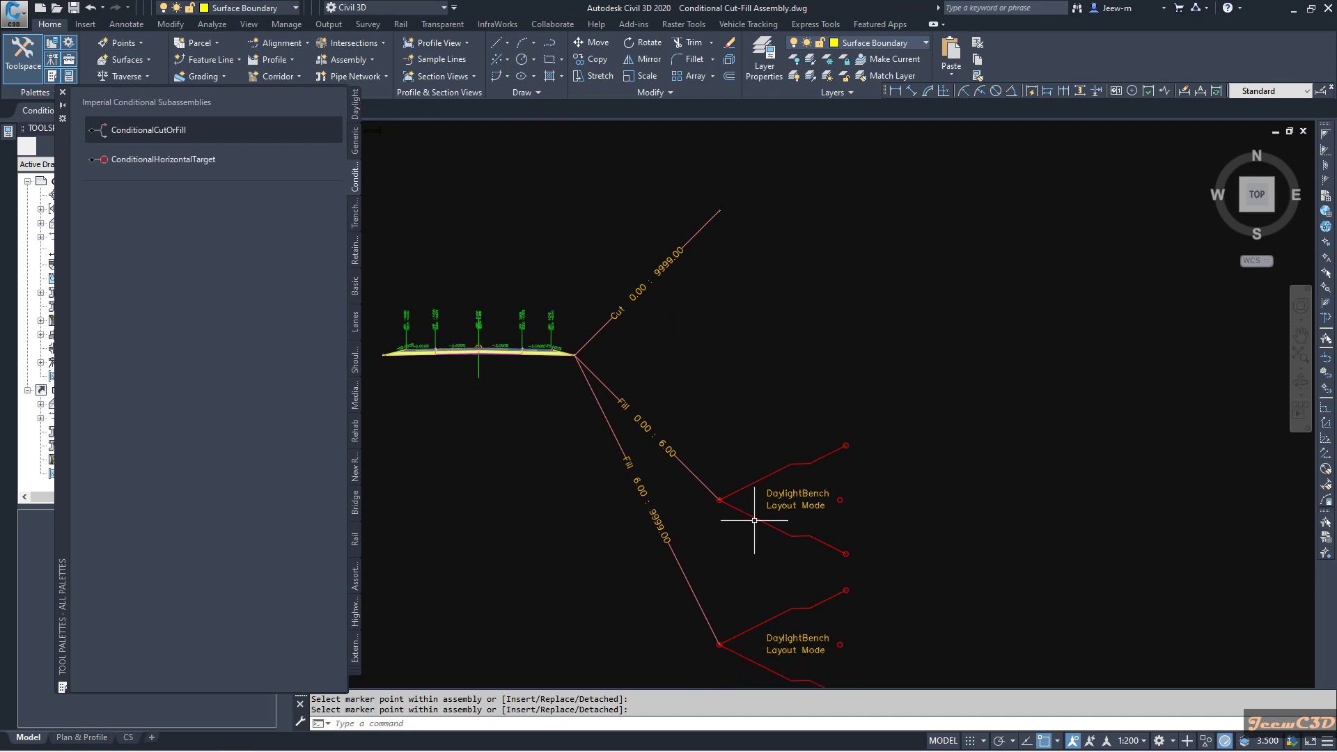
key("Escape")
left_click(758, 515)
left_click(752, 519)
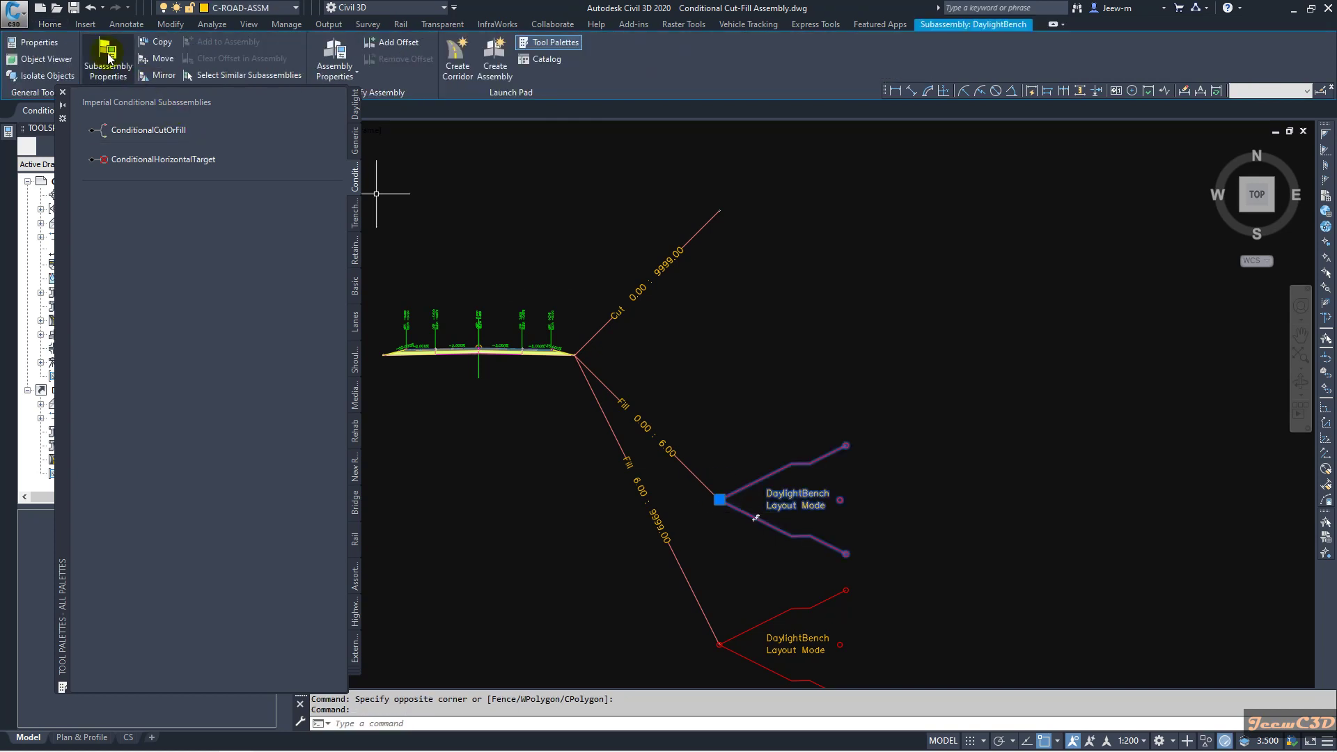
left_click(108, 60)
left_click(303, 234)
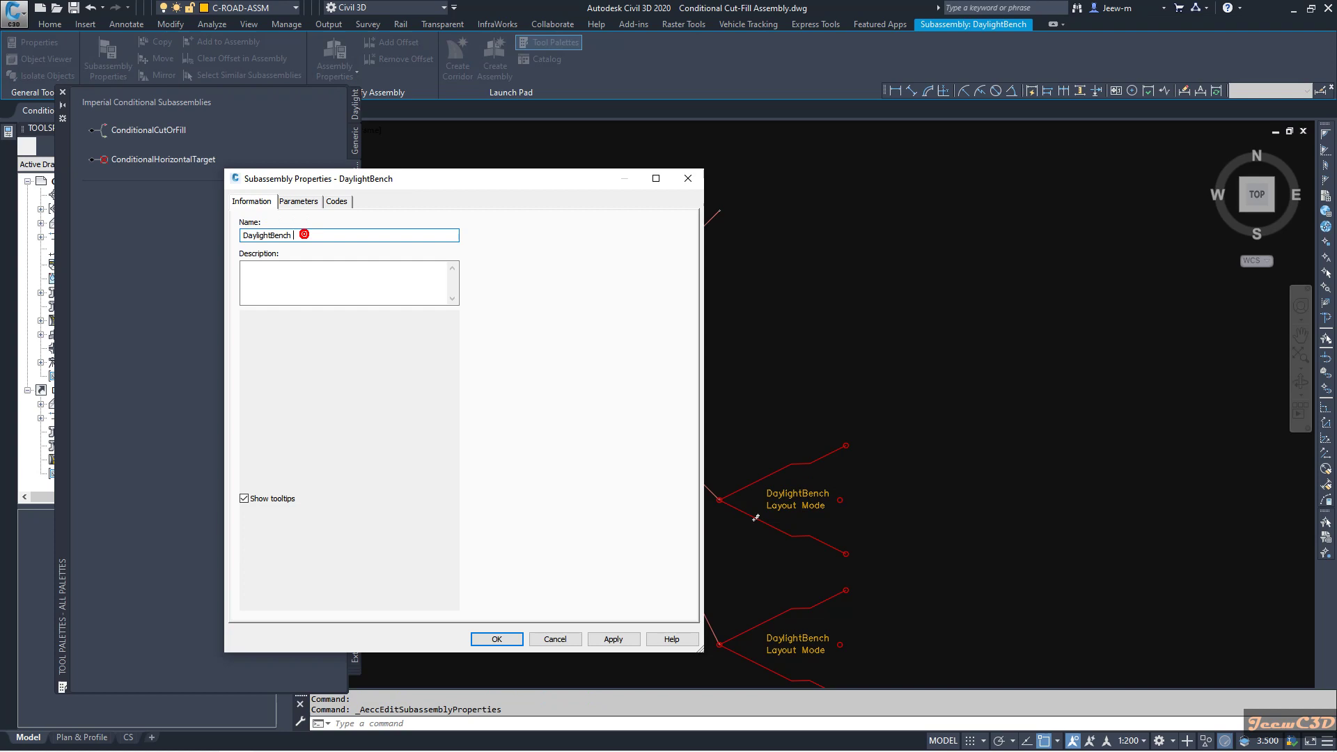
type("R")
left_click(496, 639)
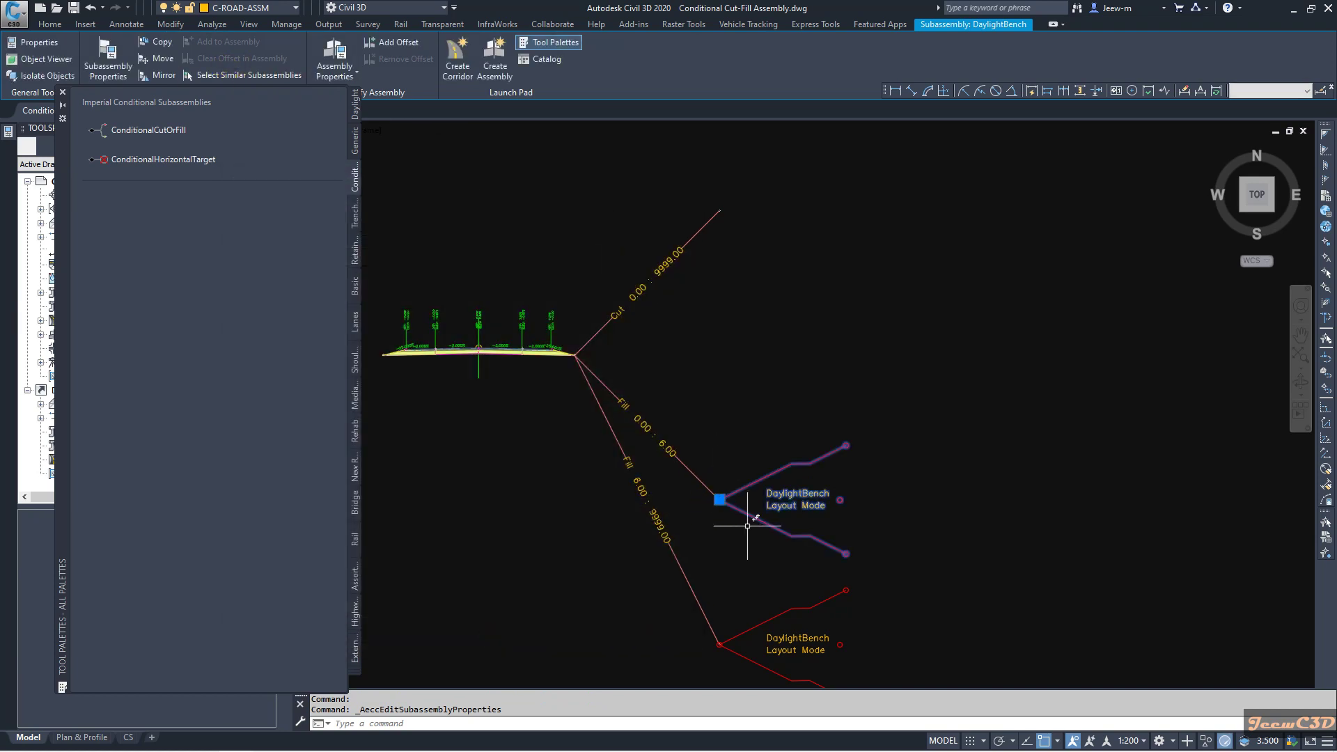
Copy DaylightBench R from the Fill 0.00 : 6.00 branch to the end of the right cut branch.
left_click(159, 42)
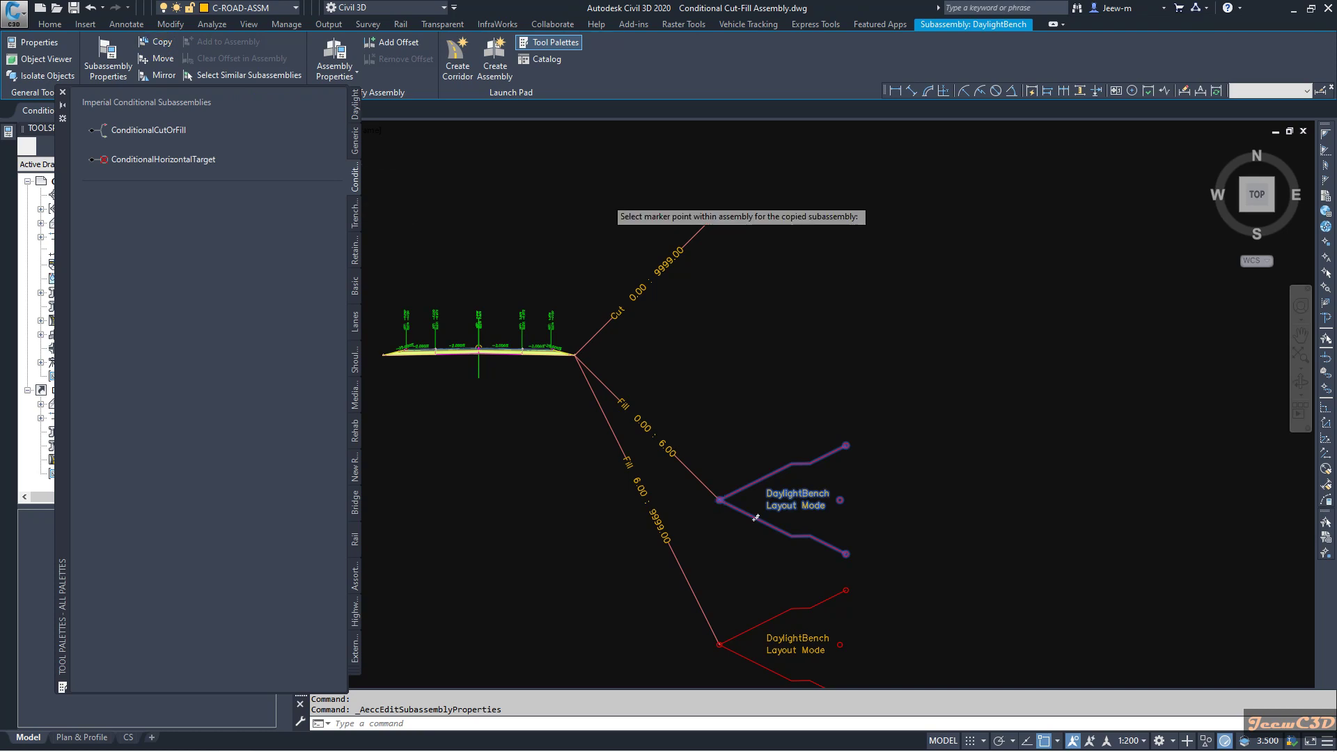
middle_click_drag(737, 188, 675, 303)
scroll(674, 303, "up", 3)
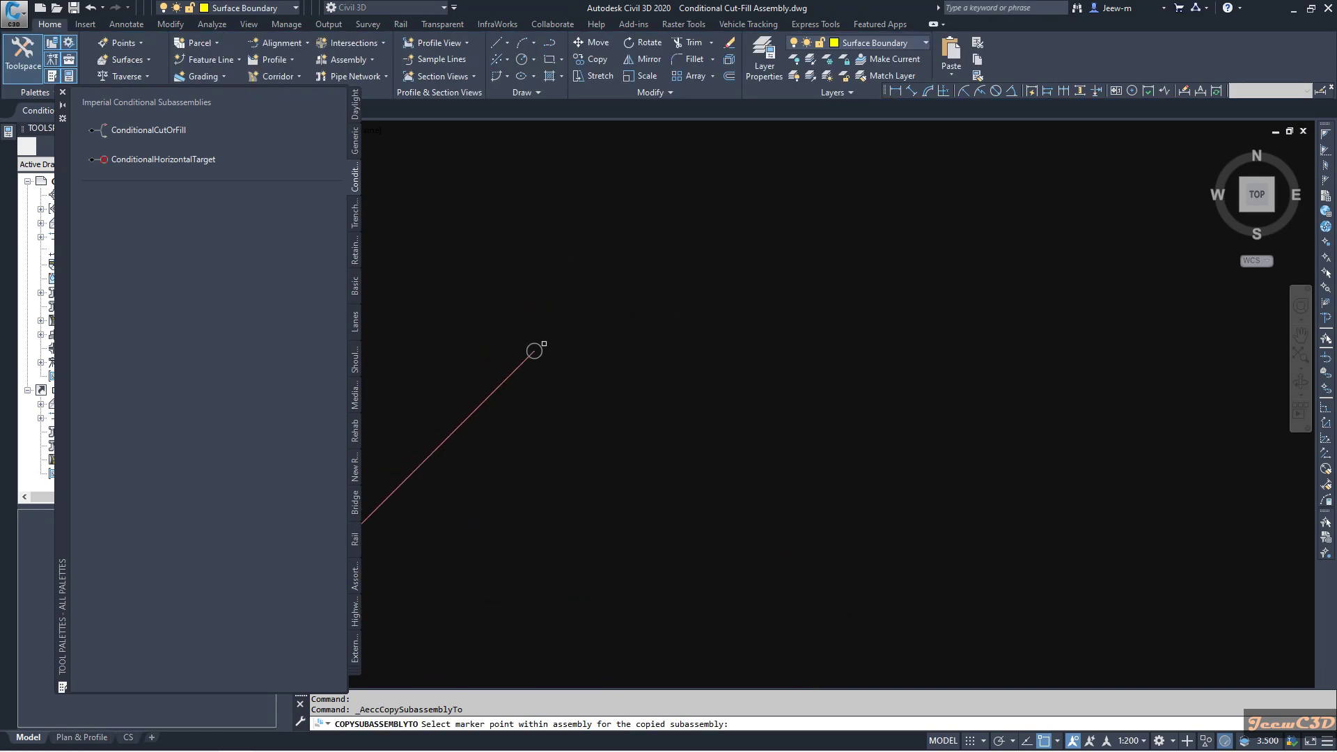
left_click(534, 350)
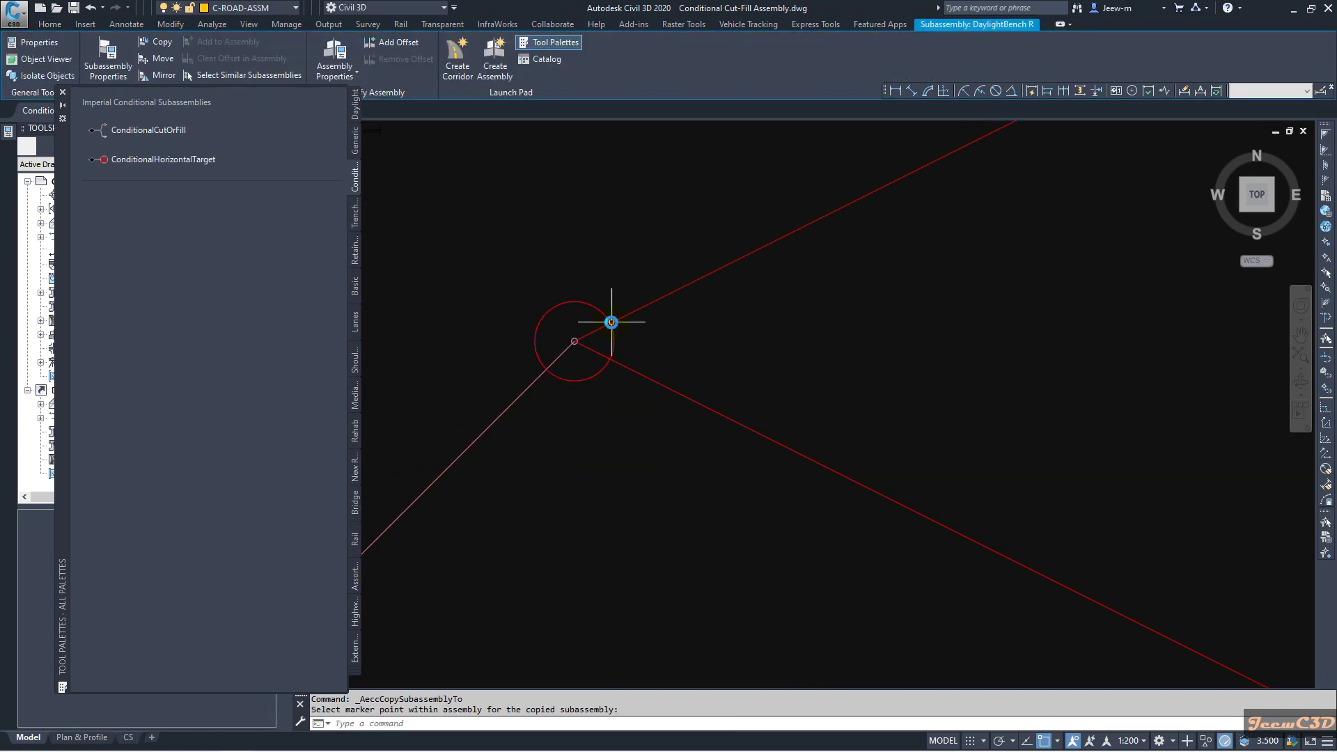
scroll(557, 407, "down", 5)
key("Escape")
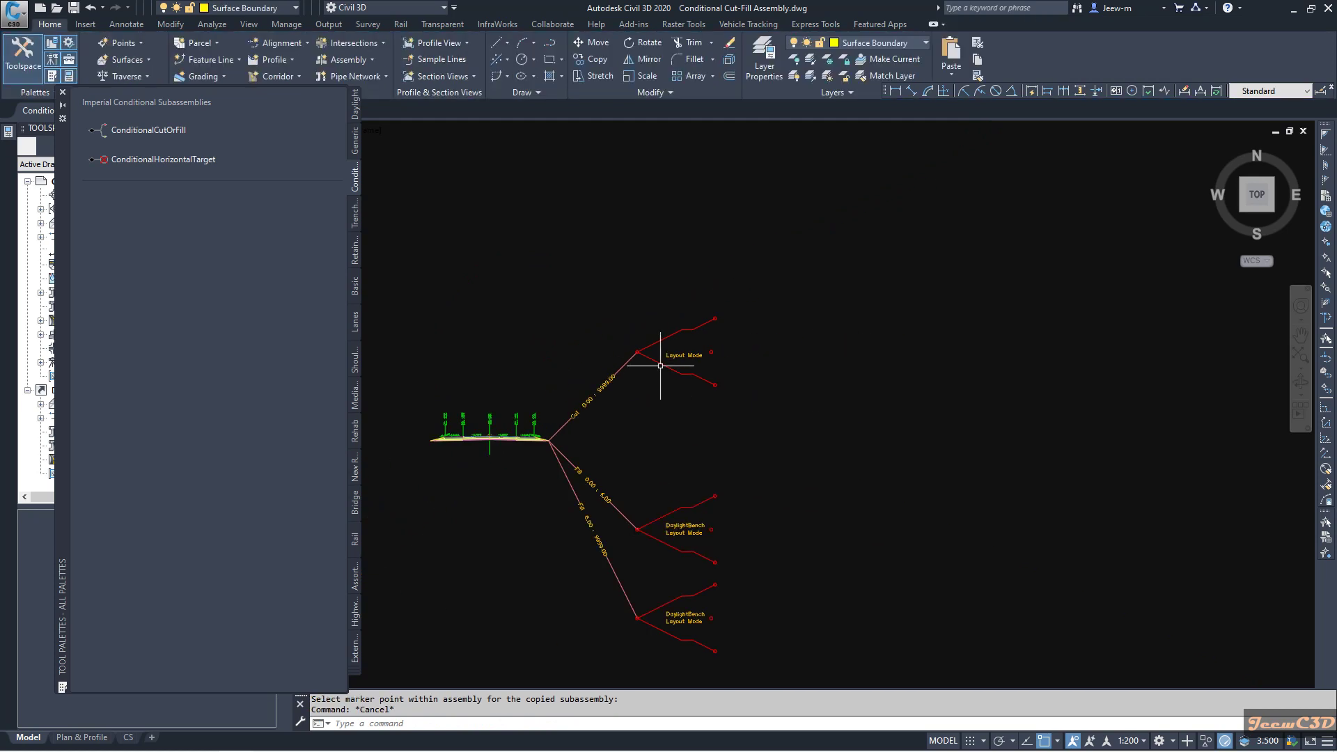
Check the input parameters of the DaylightBench R on the right cut branch, accept them and clear the selection.
left_click(659, 364)
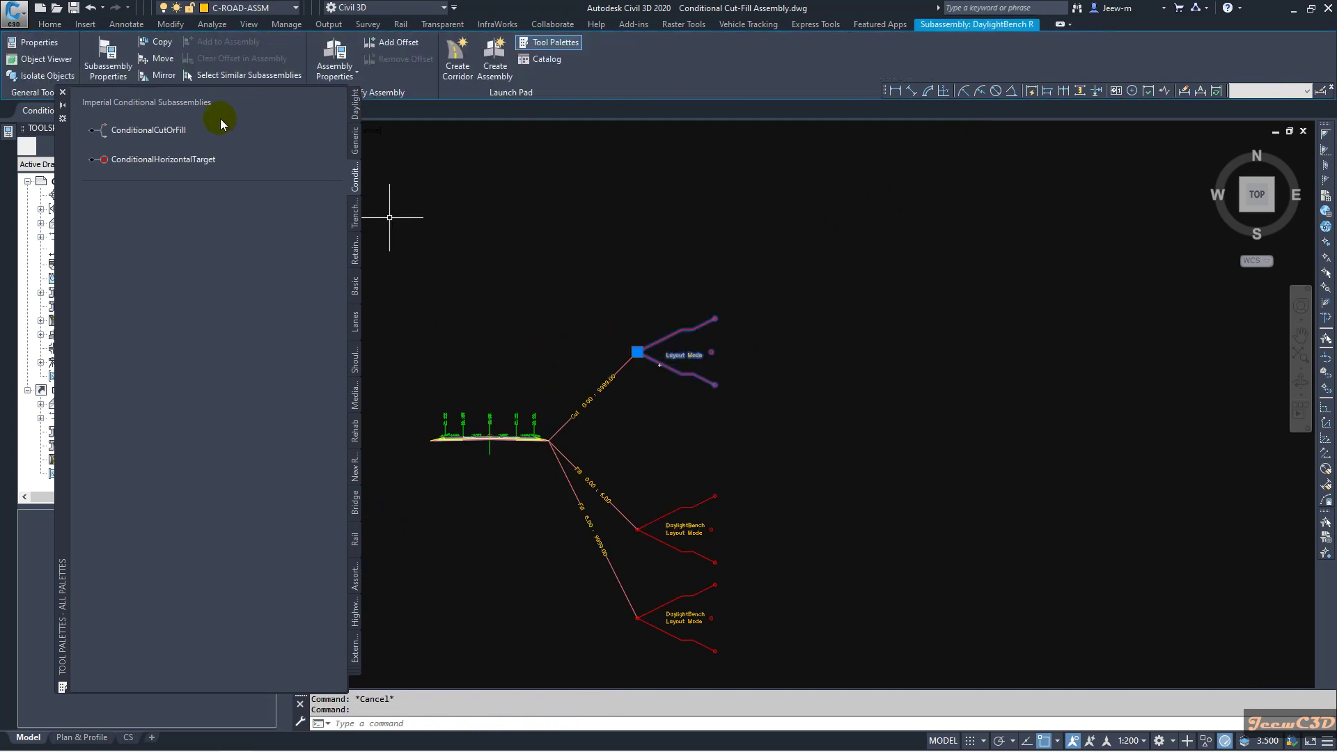
left_click(101, 42)
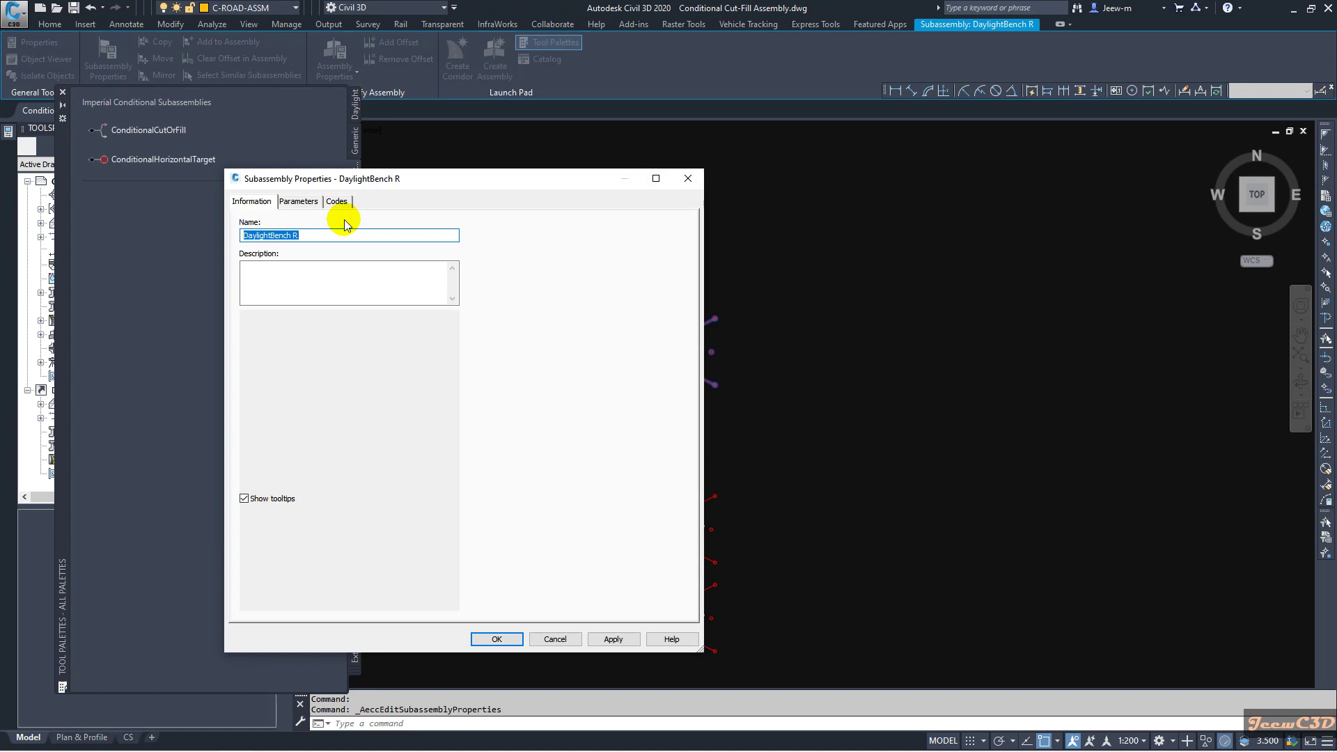
left_click(300, 202)
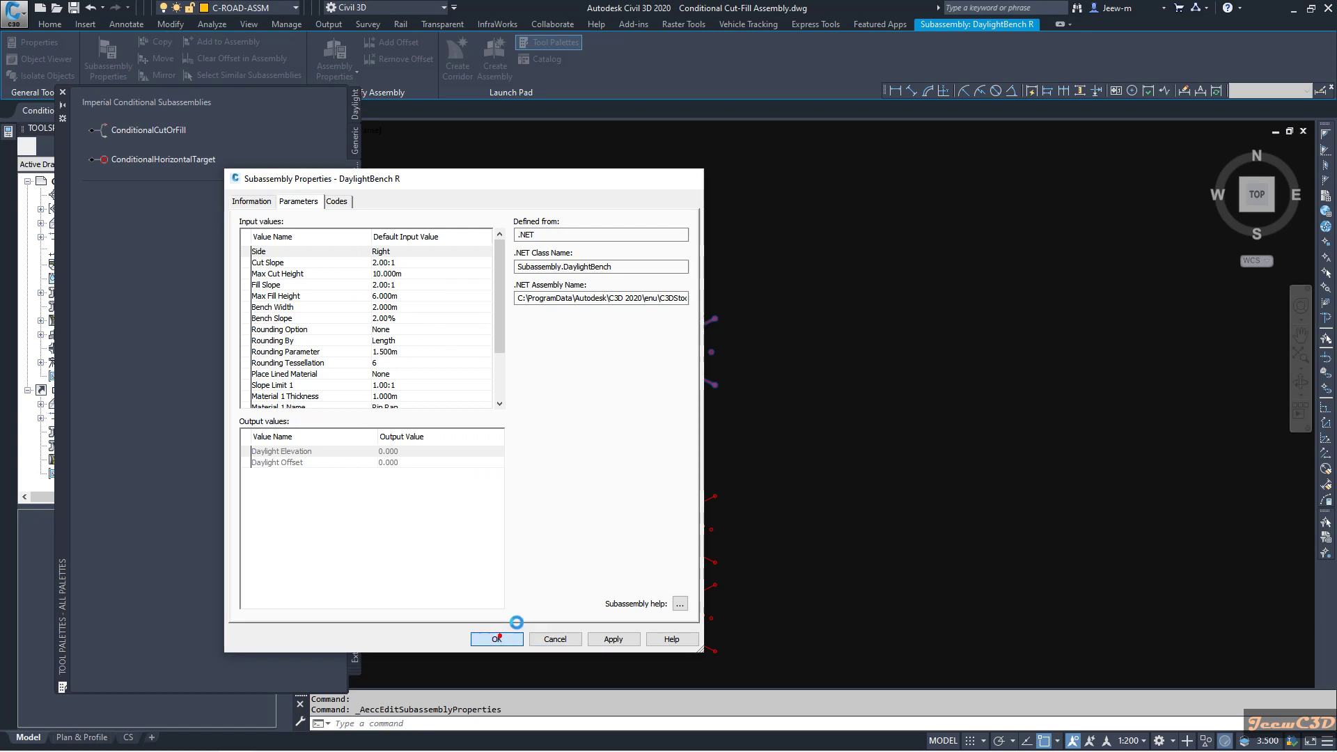
left_click(499, 639)
scroll(659, 364, "down", 4)
key("Escape")
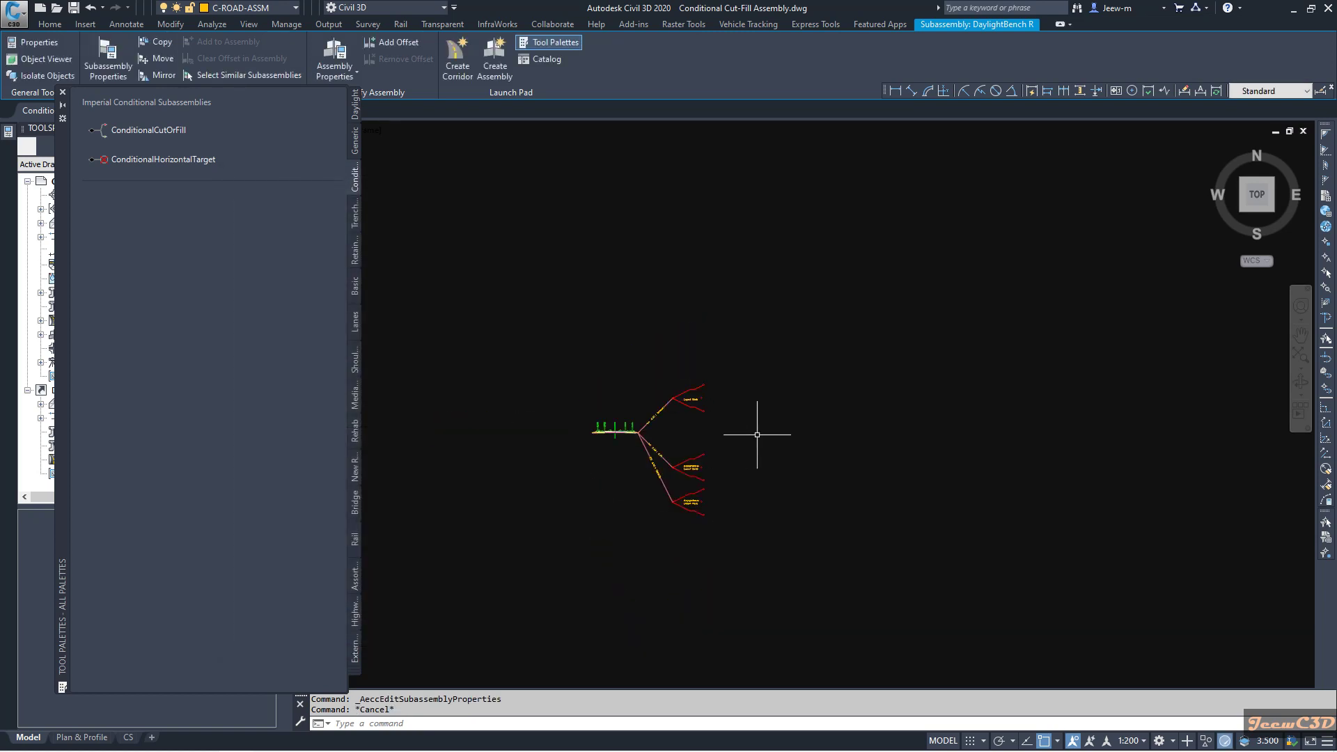
Mirror all right-side conditional and DaylightBench subassemblies onto the left shoulder's outer end point.
middle_click_drag(761, 439, 842, 422)
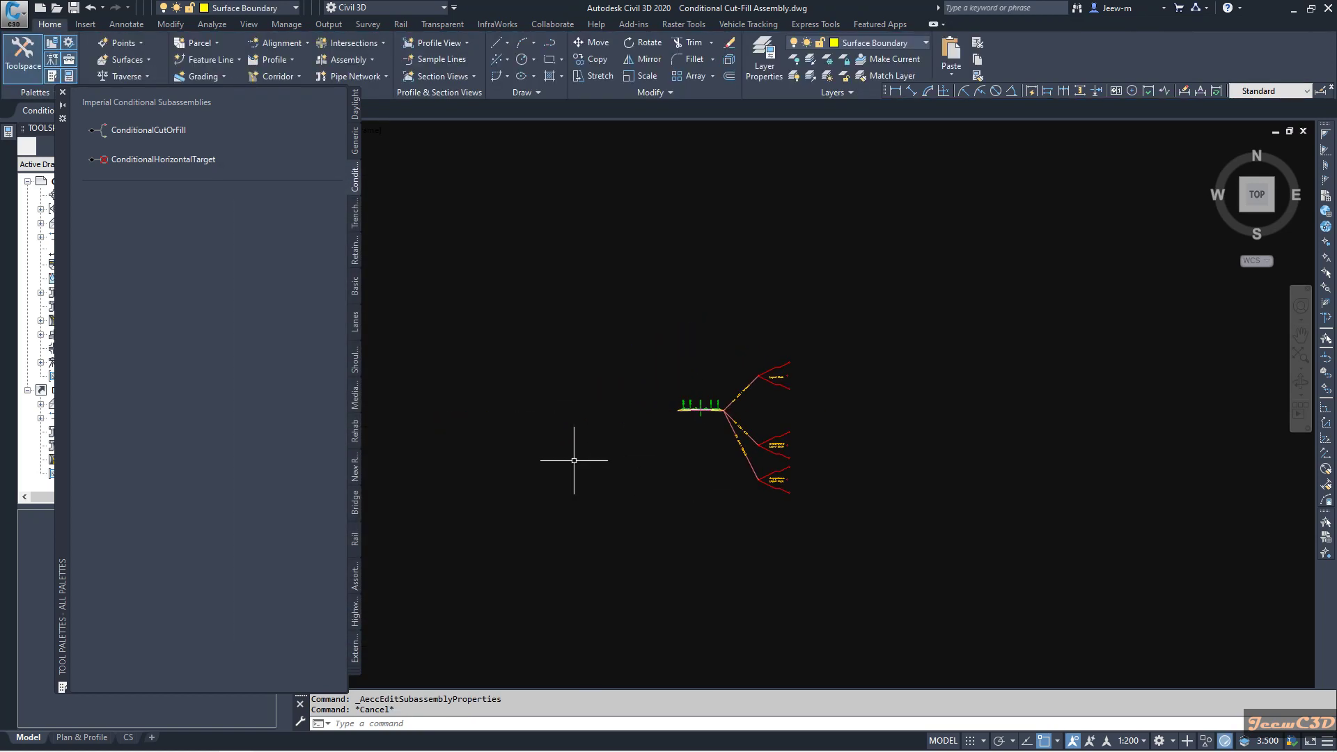
left_click(893, 552)
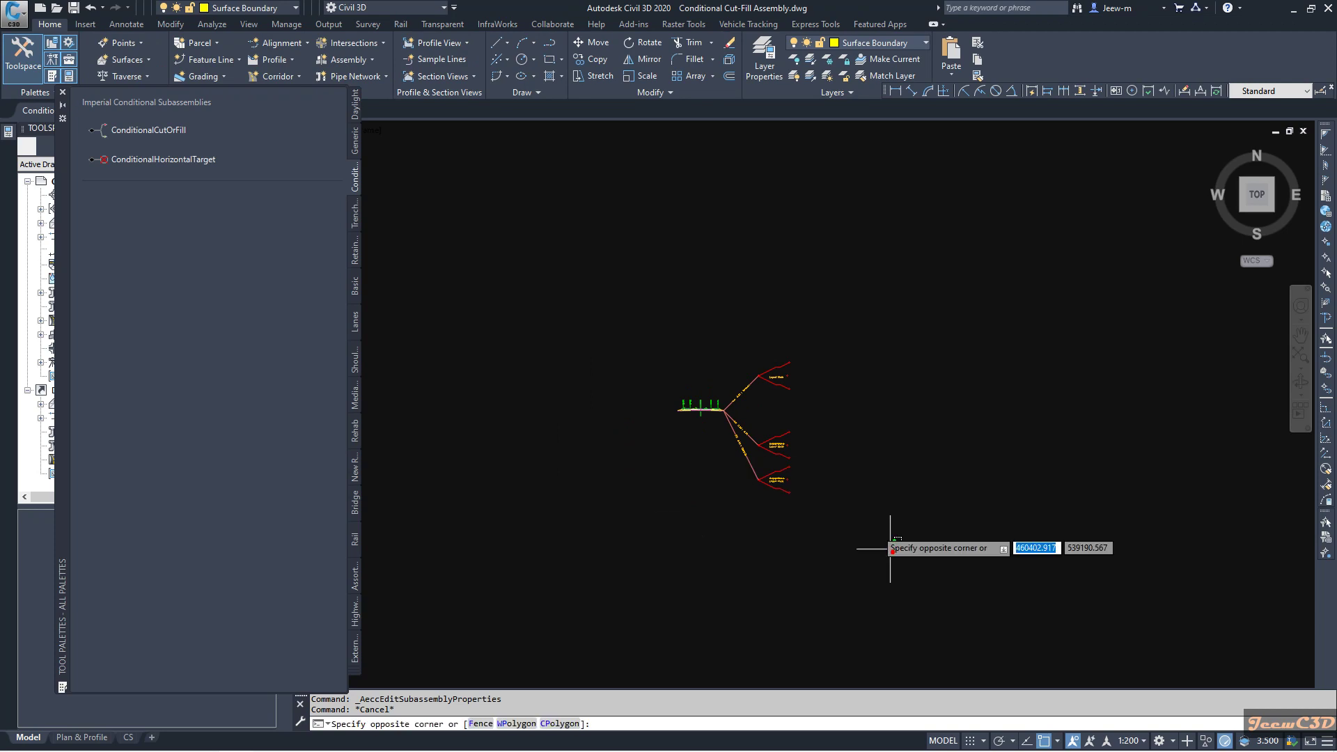
left_click(738, 319)
scroll(781, 464, "up", 4)
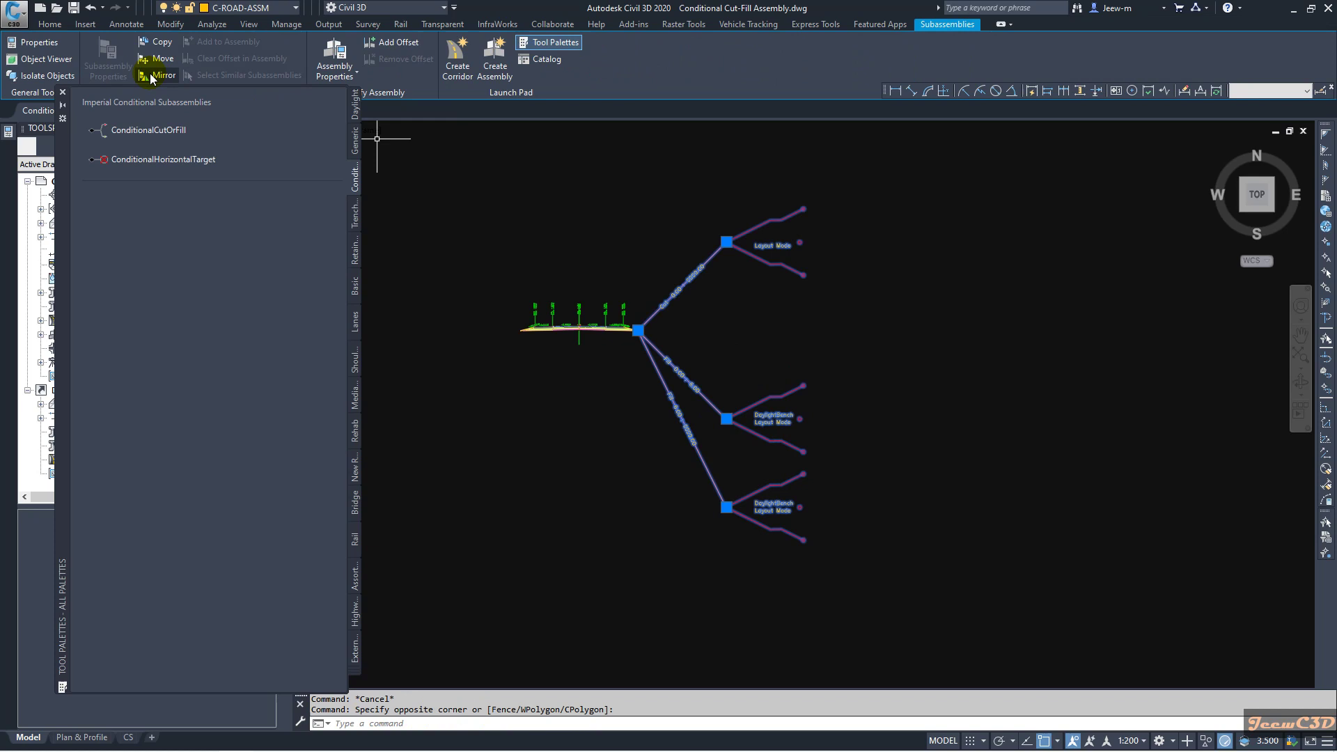
scroll(448, 277, "up", 5)
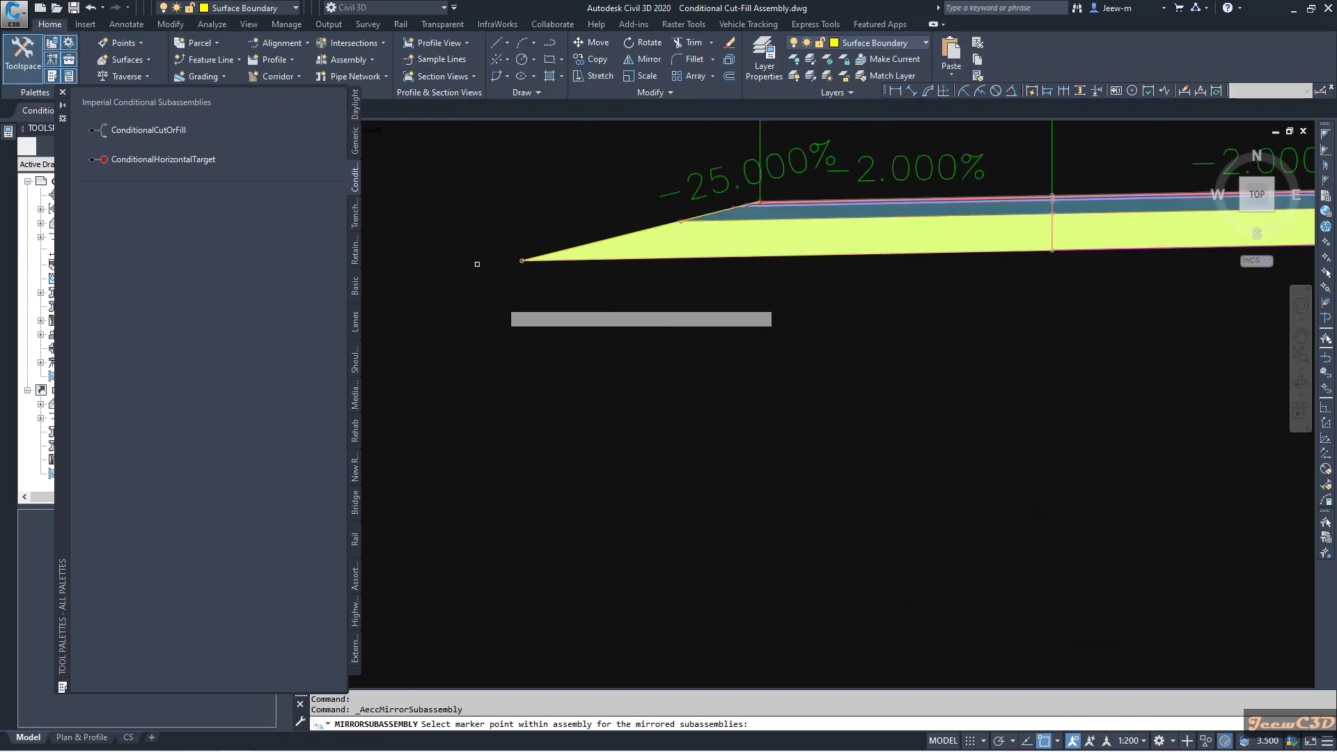
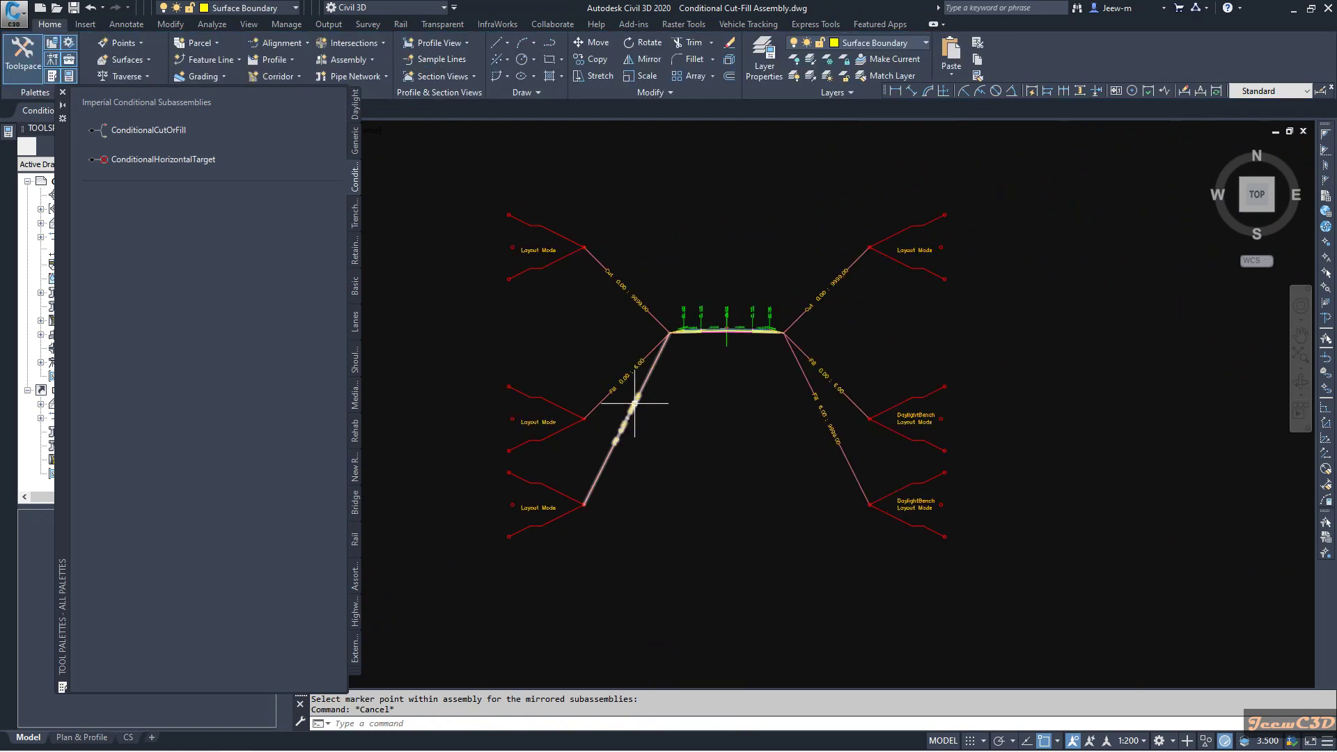
left_click(634, 405)
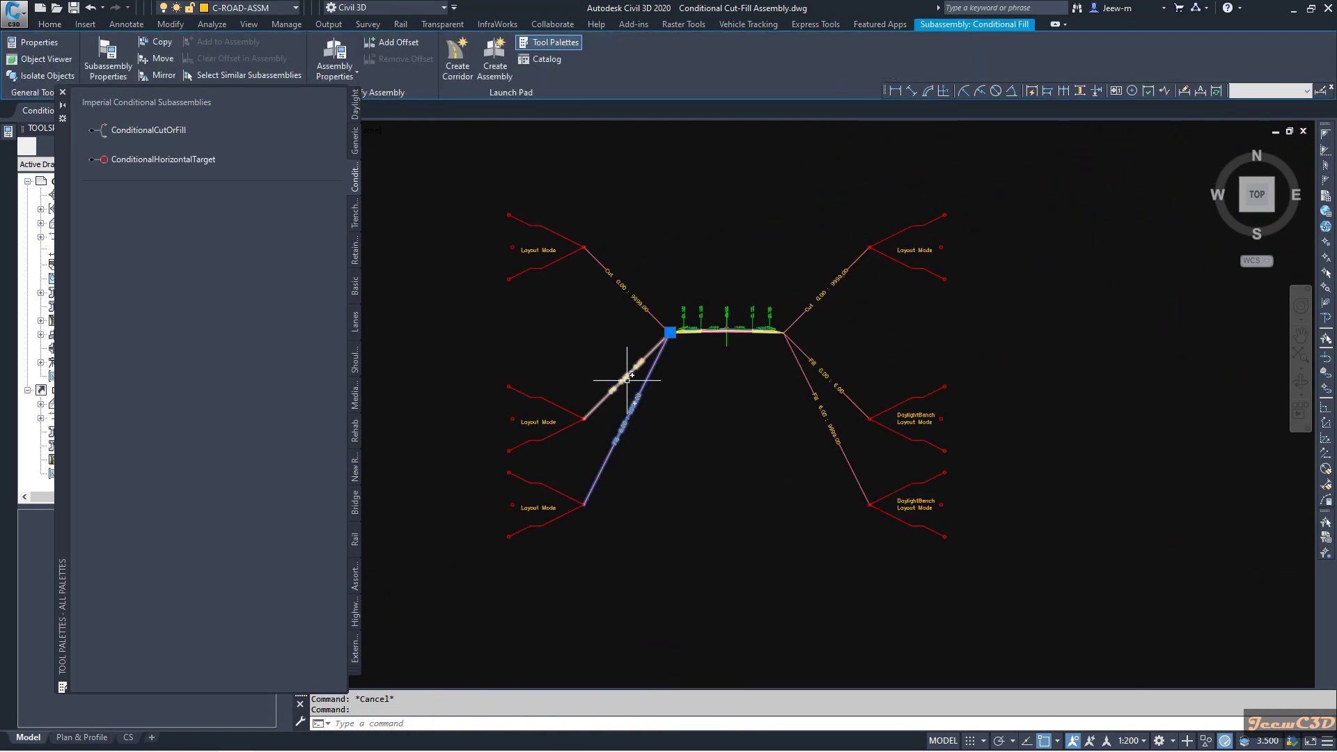
left_click(628, 376)
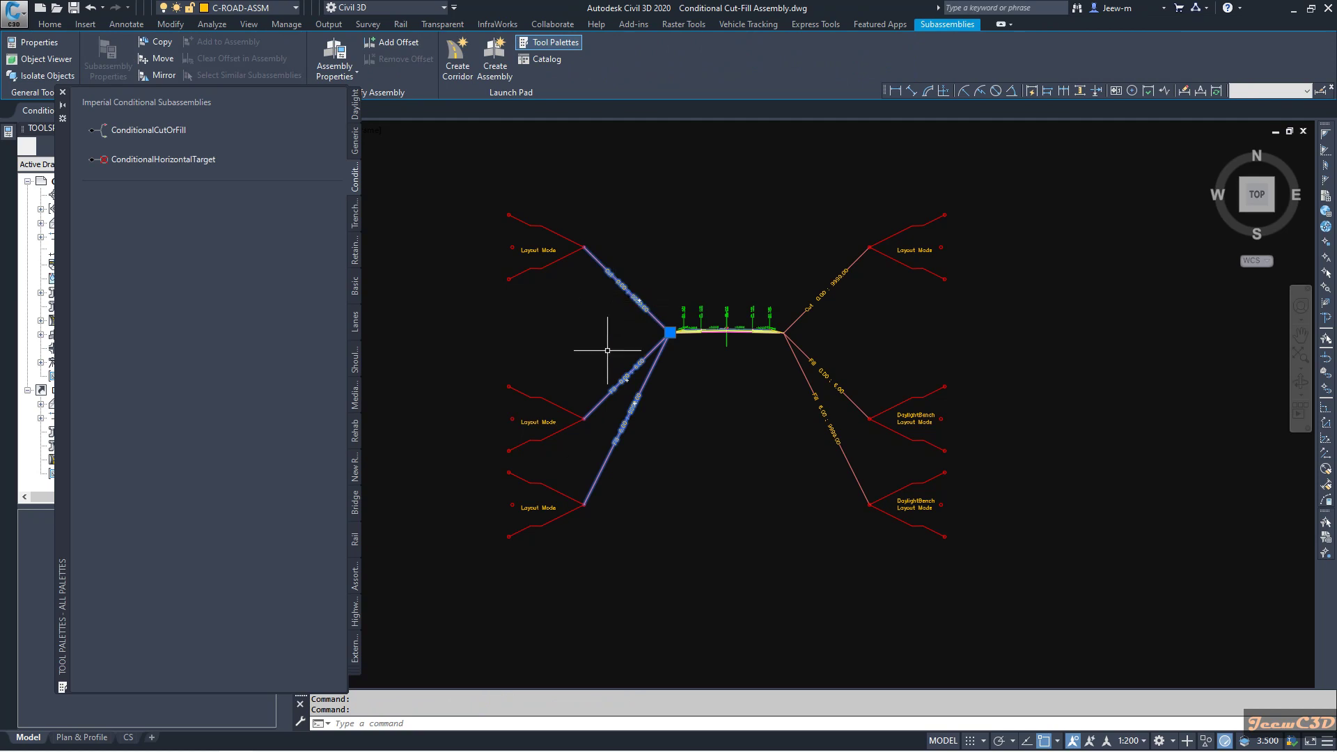
key("Escape")
Rename the two mirrored conditional fill subassemblies on the left side together and clear the selection.
left_click(650, 421)
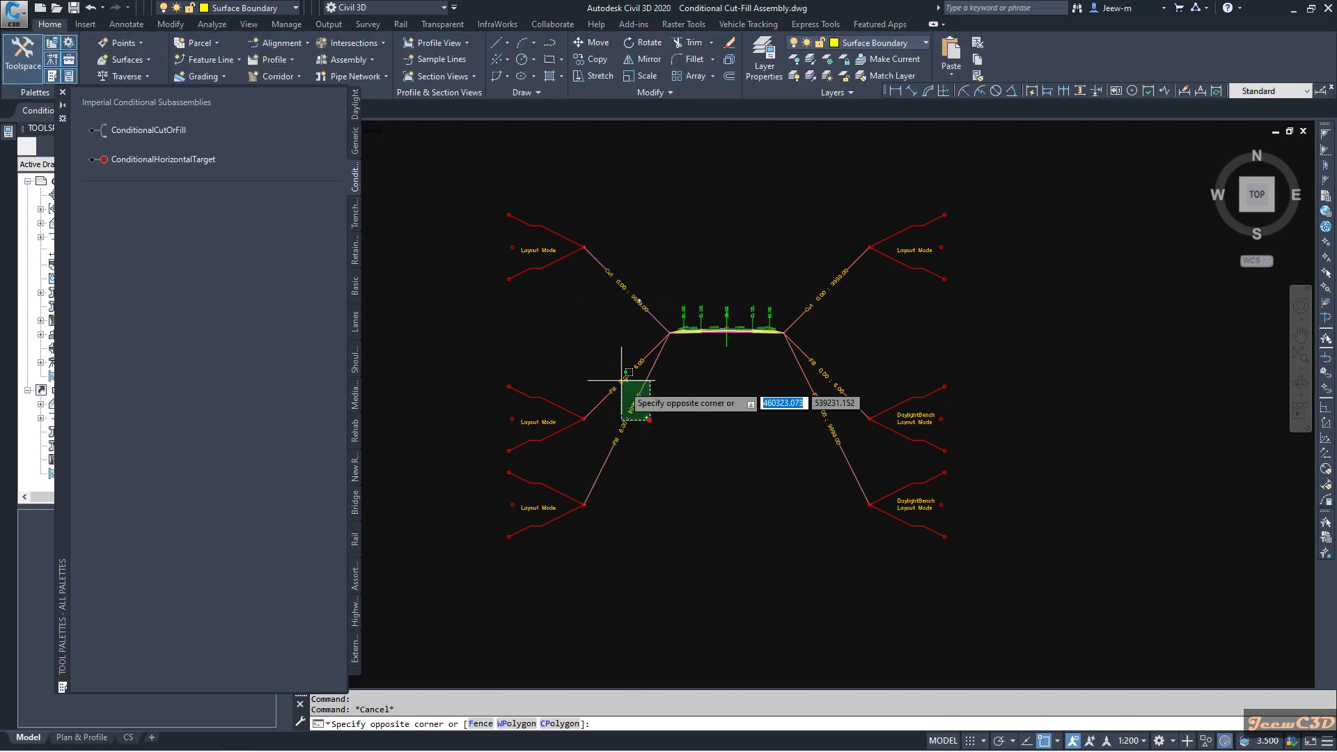
left_click(613, 363)
right_click(697, 410)
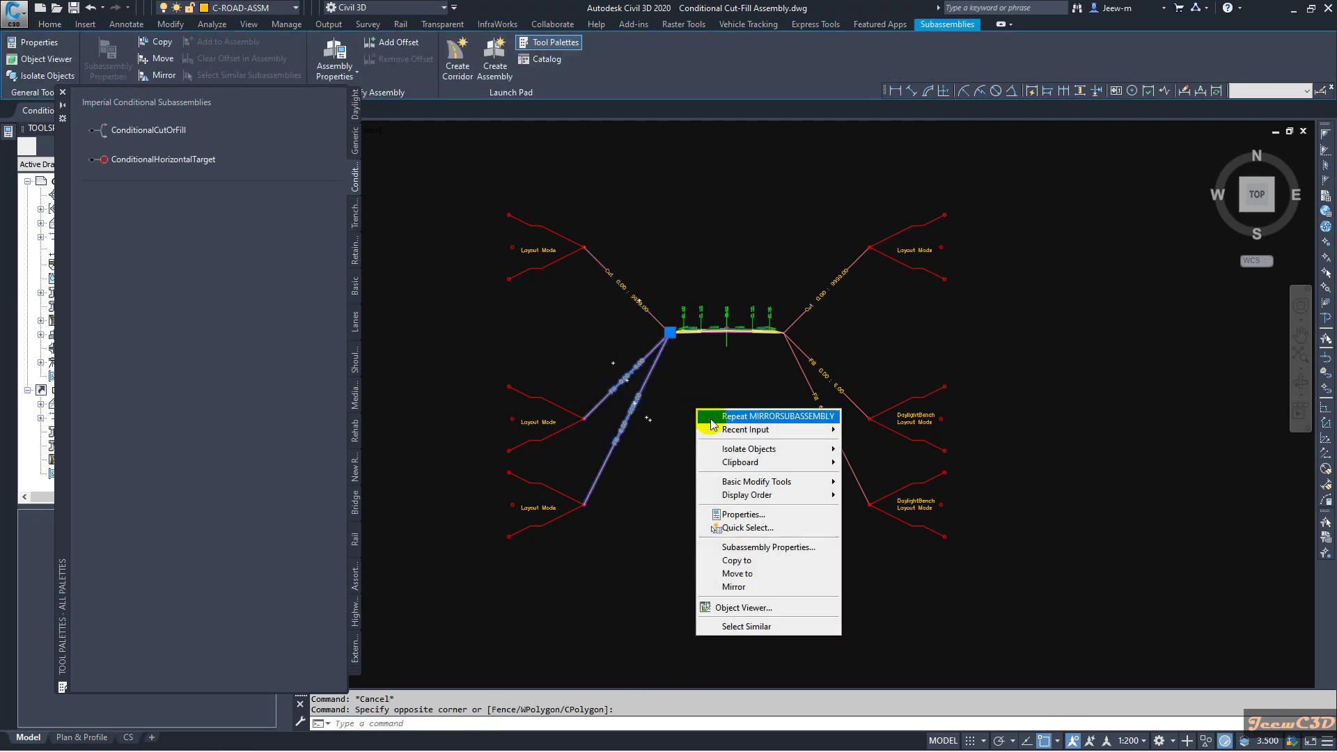
left_click(740, 515)
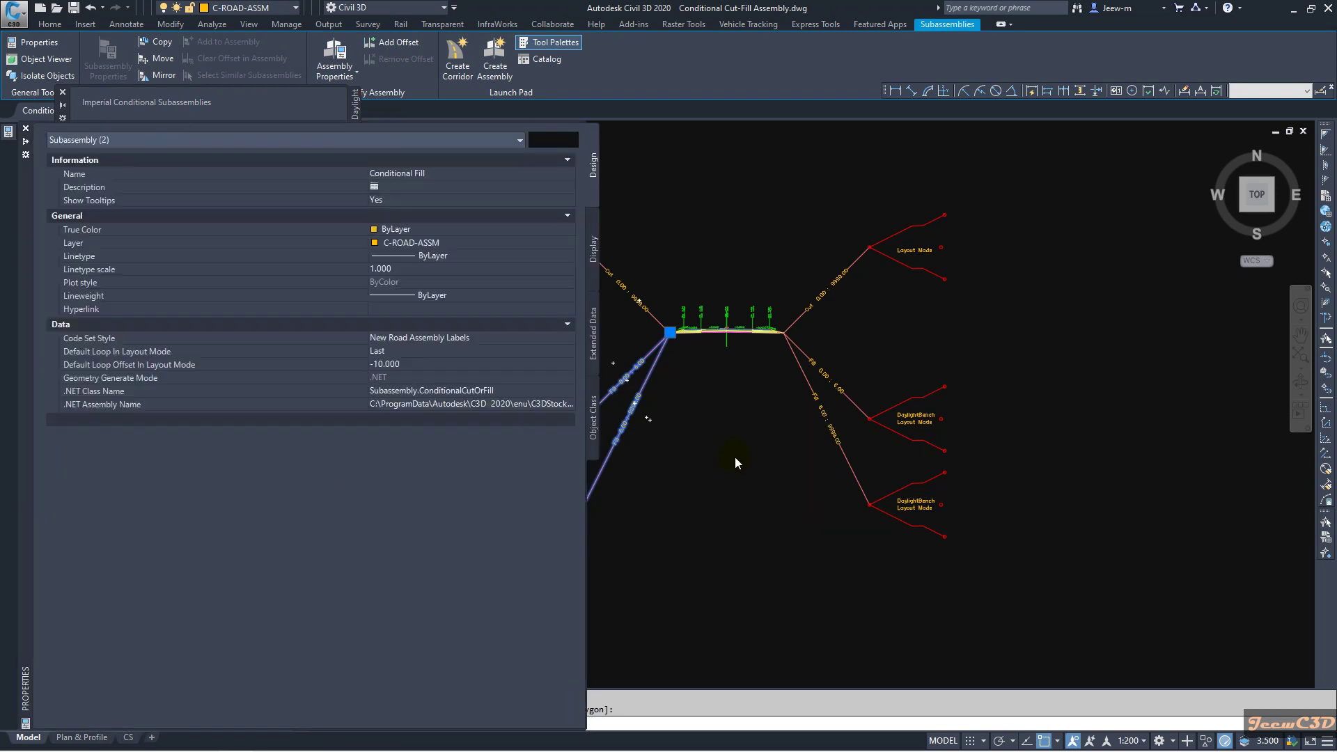
left_click(441, 172)
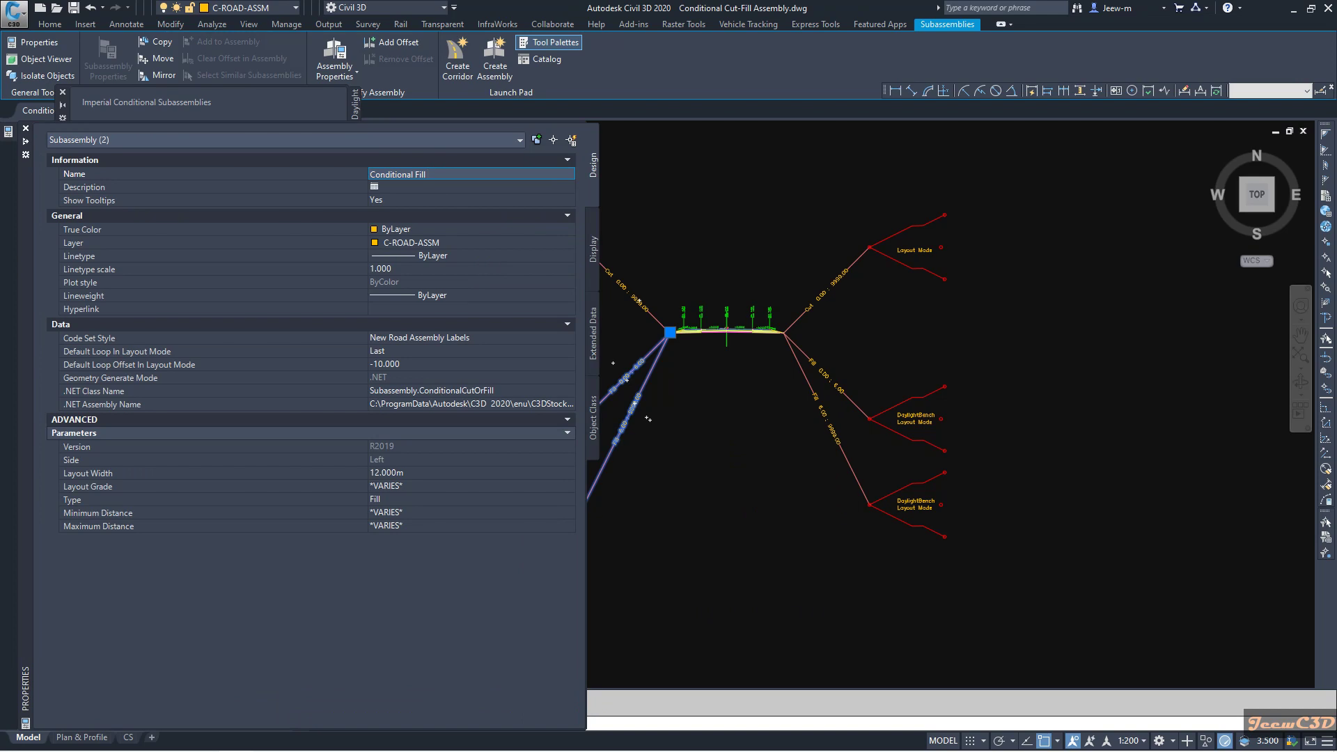
key("Return")
key("Escape")
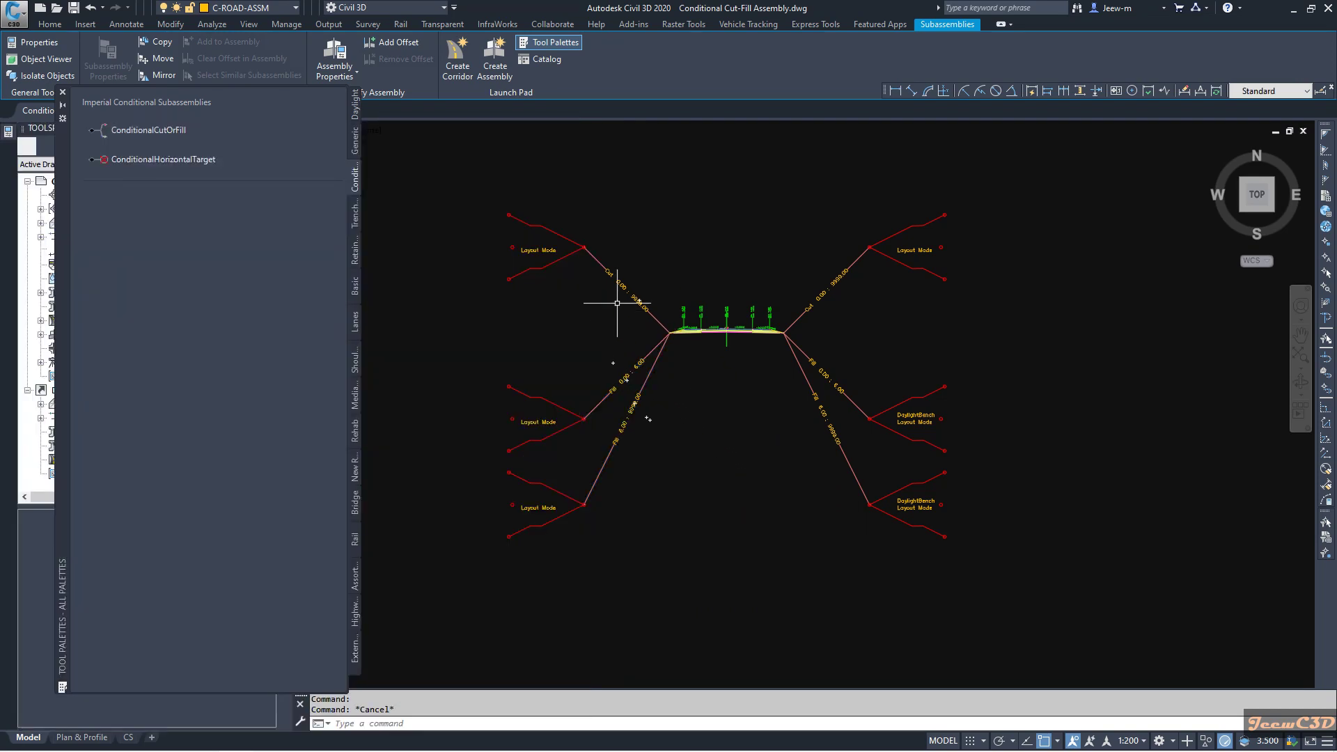
Rename the mirrored cut ConditionalCutOrFill subassembly on the left side to Conditional Cut Left and clear the selection.
left_click(613, 282)
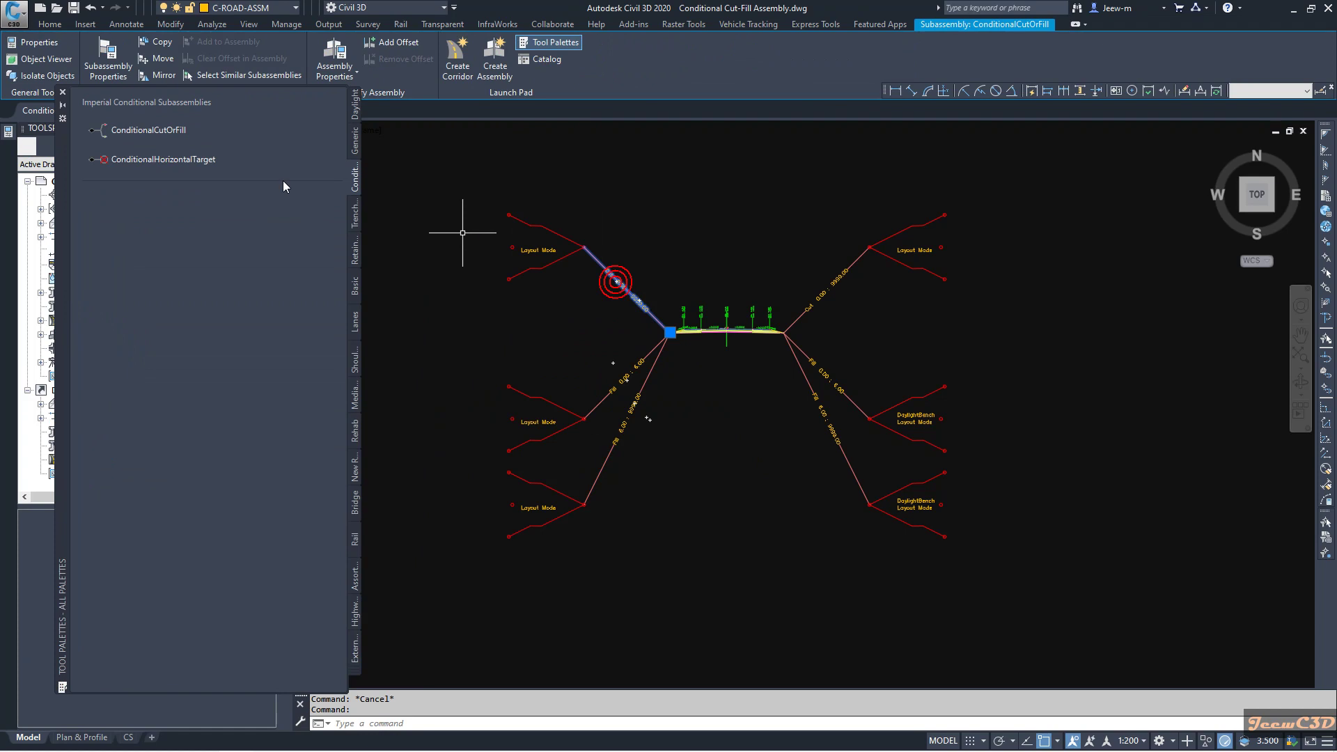
right_click(392, 264)
left_click(436, 366)
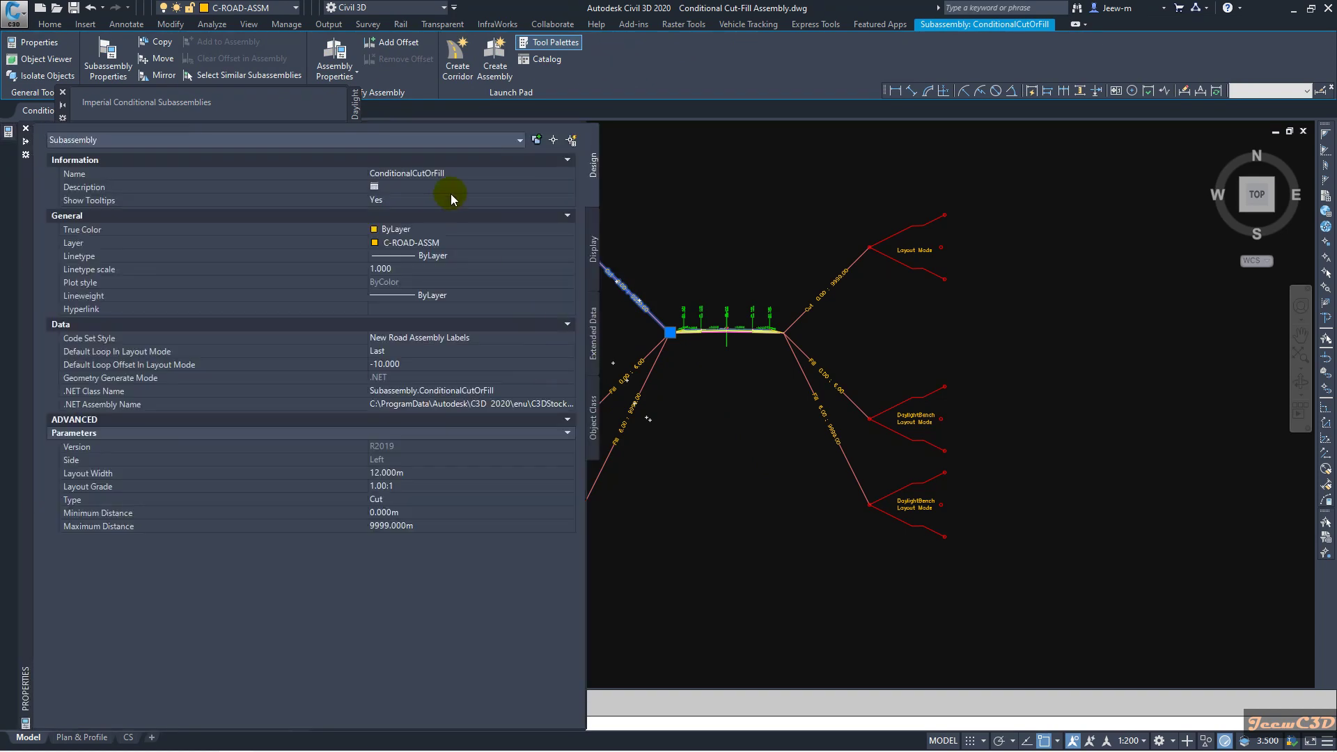
left_click(453, 175)
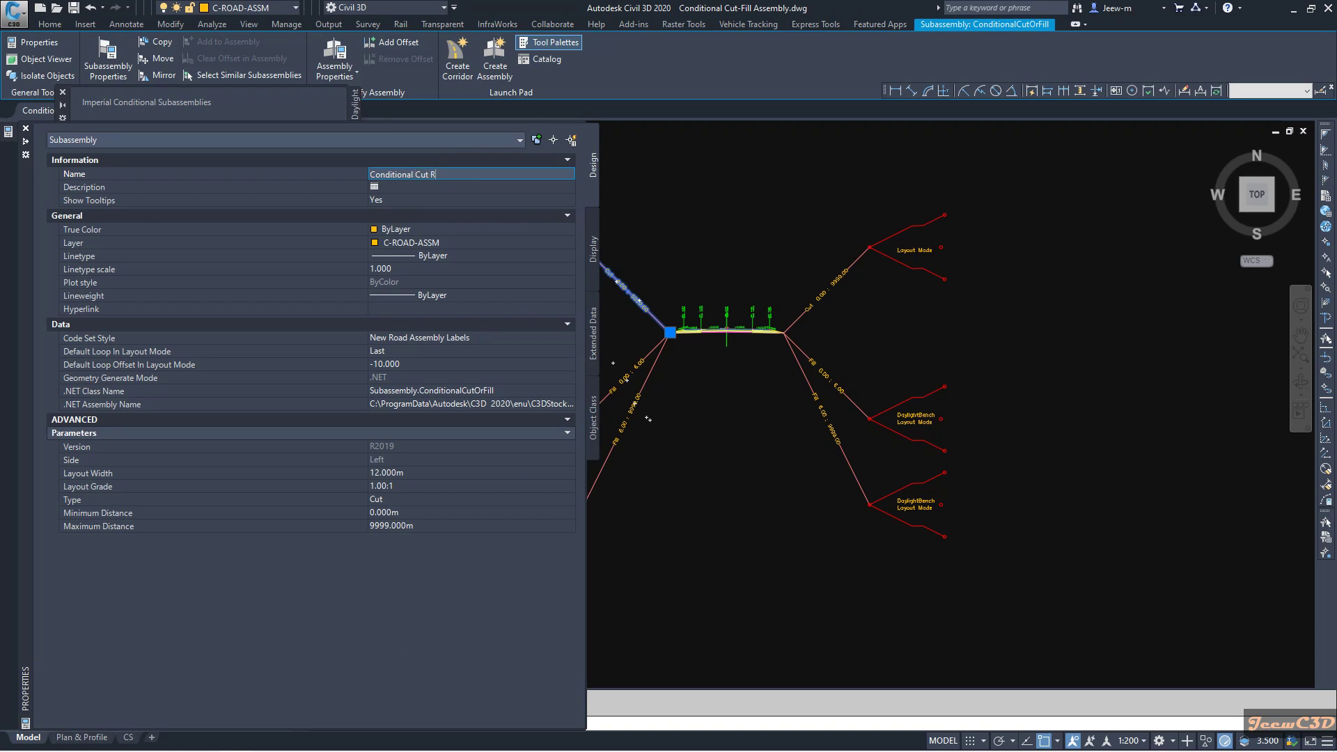
type("Conditional Cut Left")
key("Return")
key("Escape")
scroll(741, 441, "down", 2)
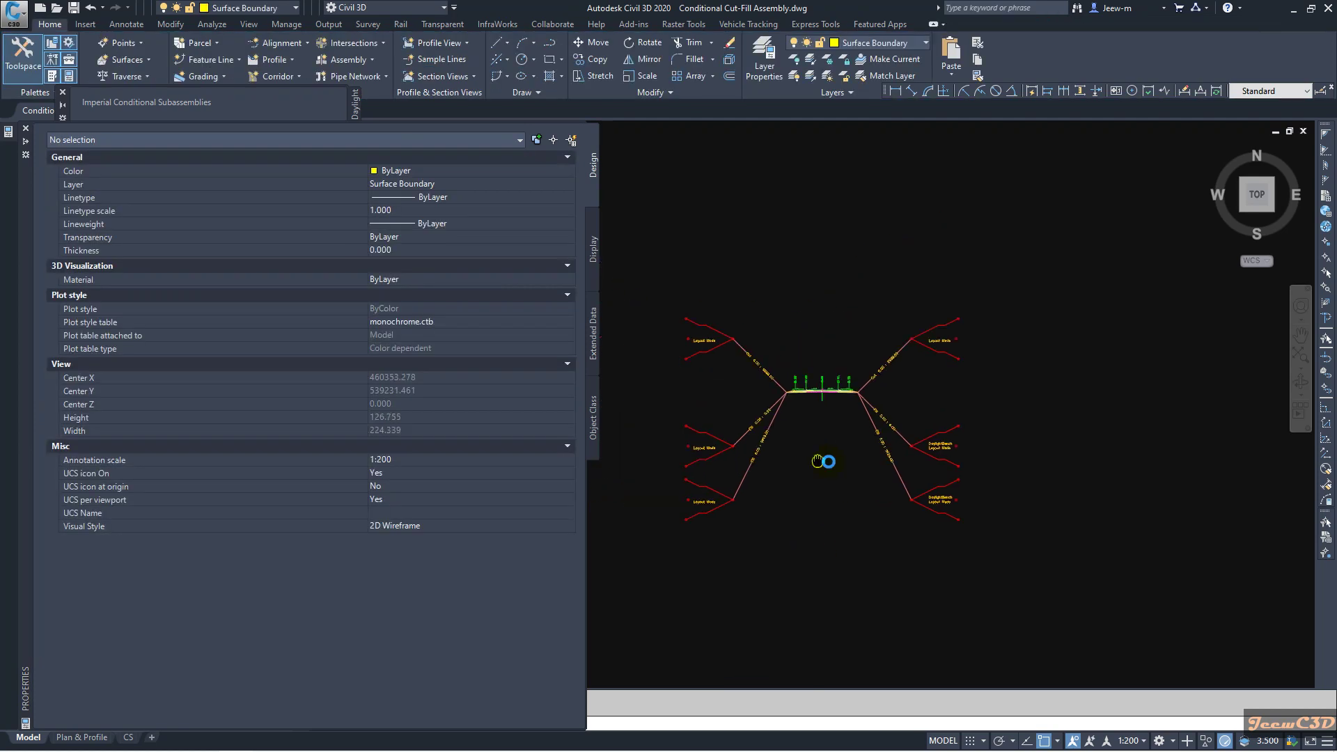
Rename the three mirrored DaylightBench subassemblies on the left side together to DaylightBench L and clear the selection.
left_click(735, 538)
left_click(646, 253)
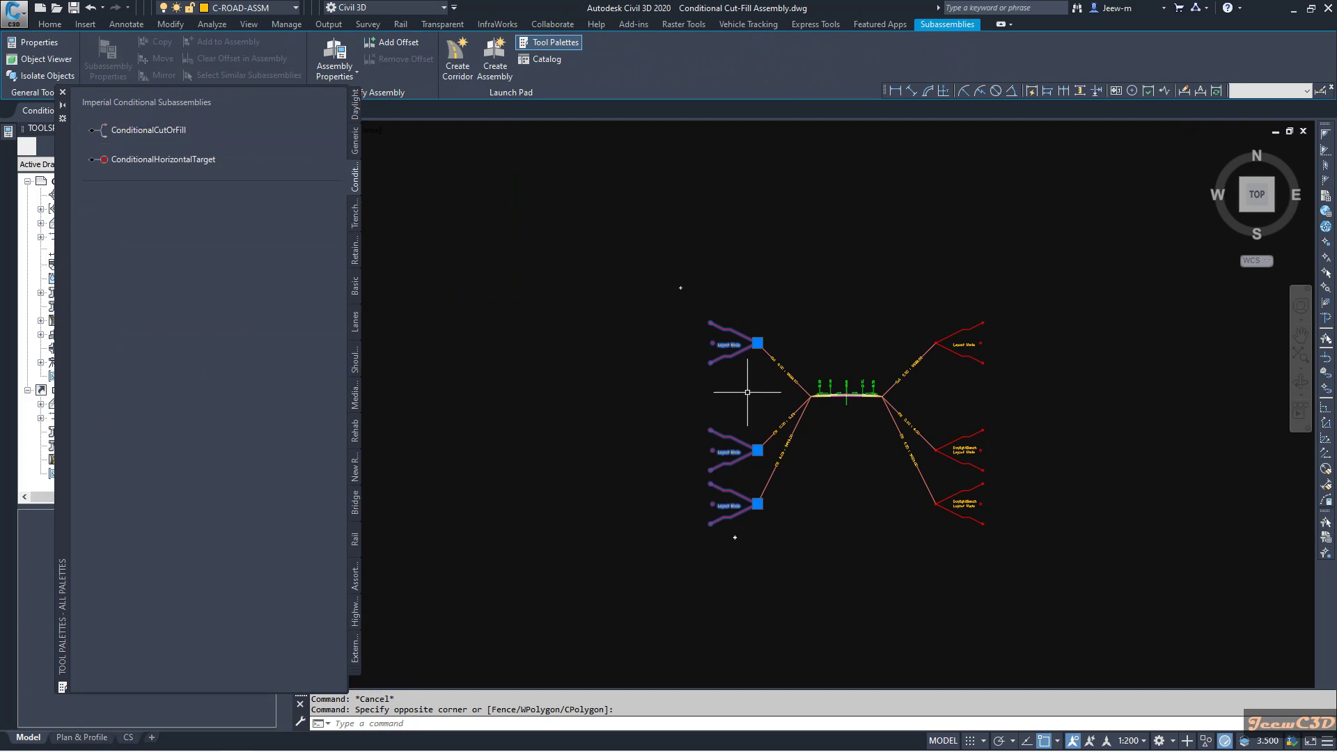
right_click(550, 270)
left_click(597, 376)
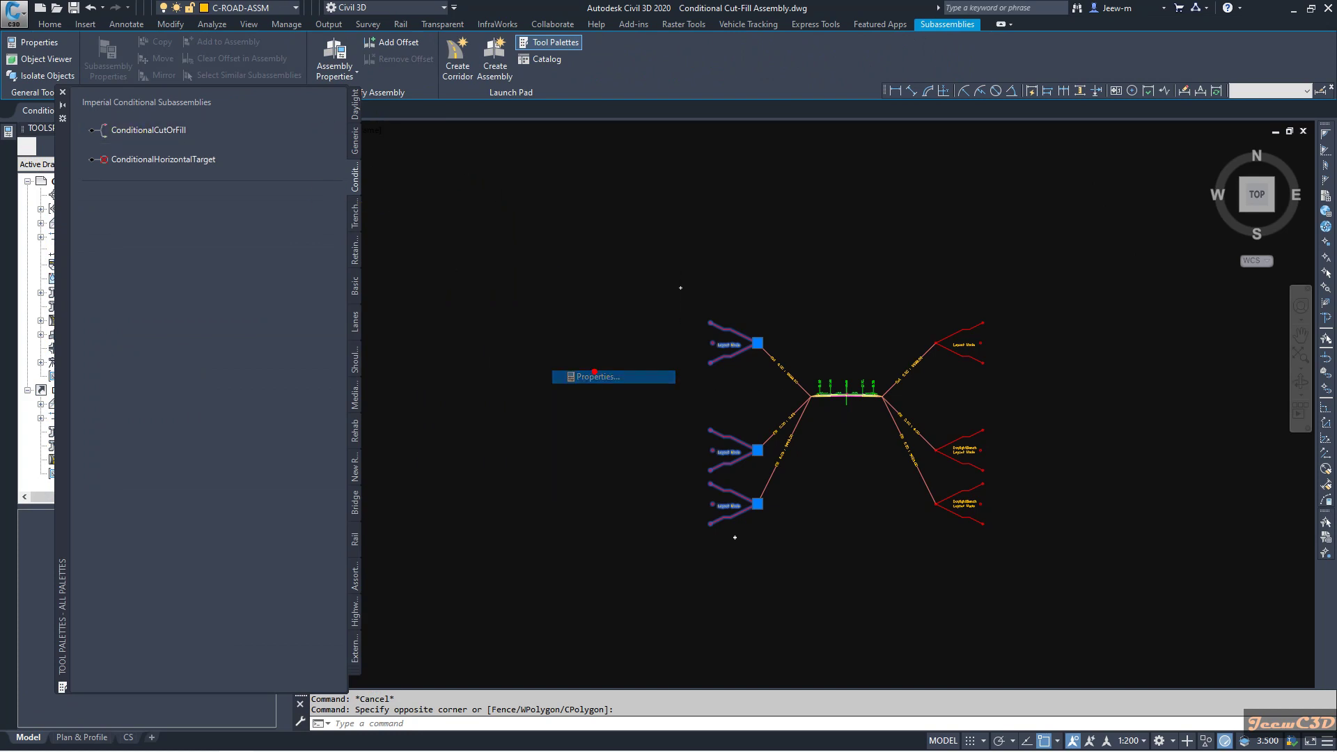
left_click(434, 173)
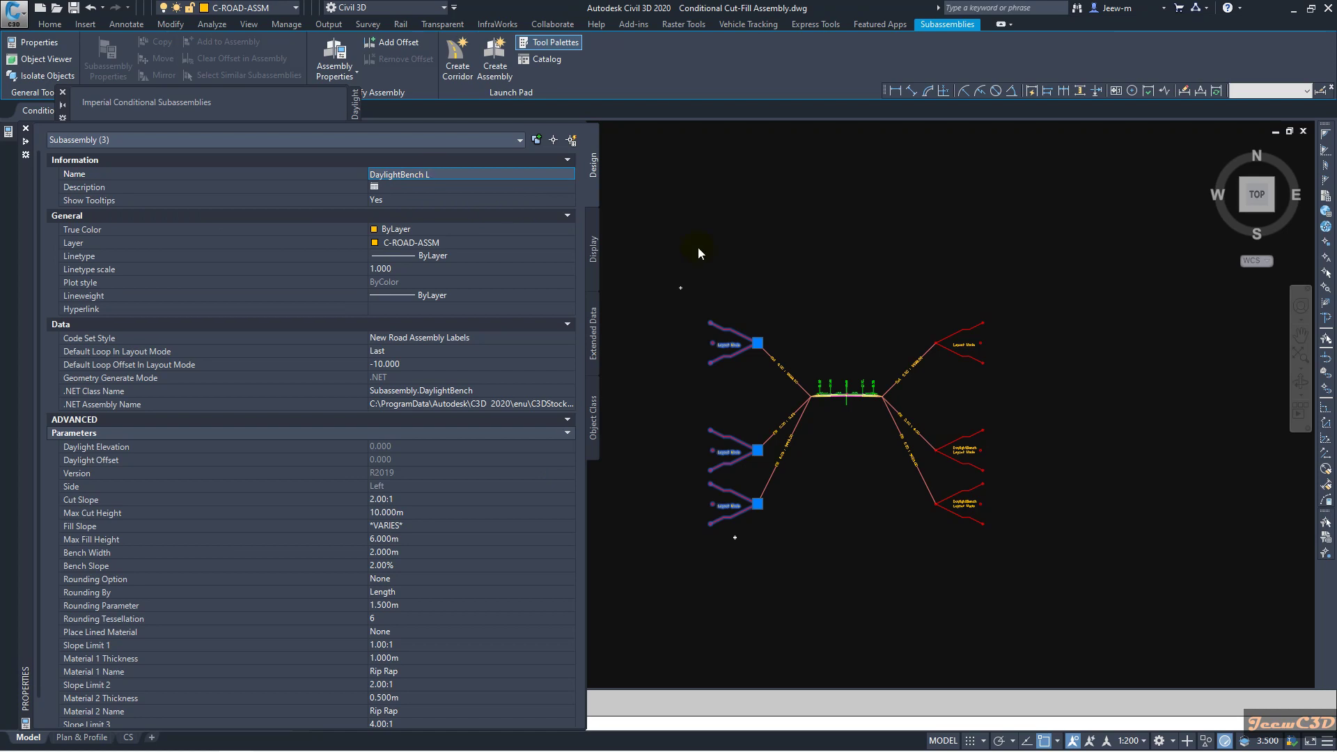
key("Escape")
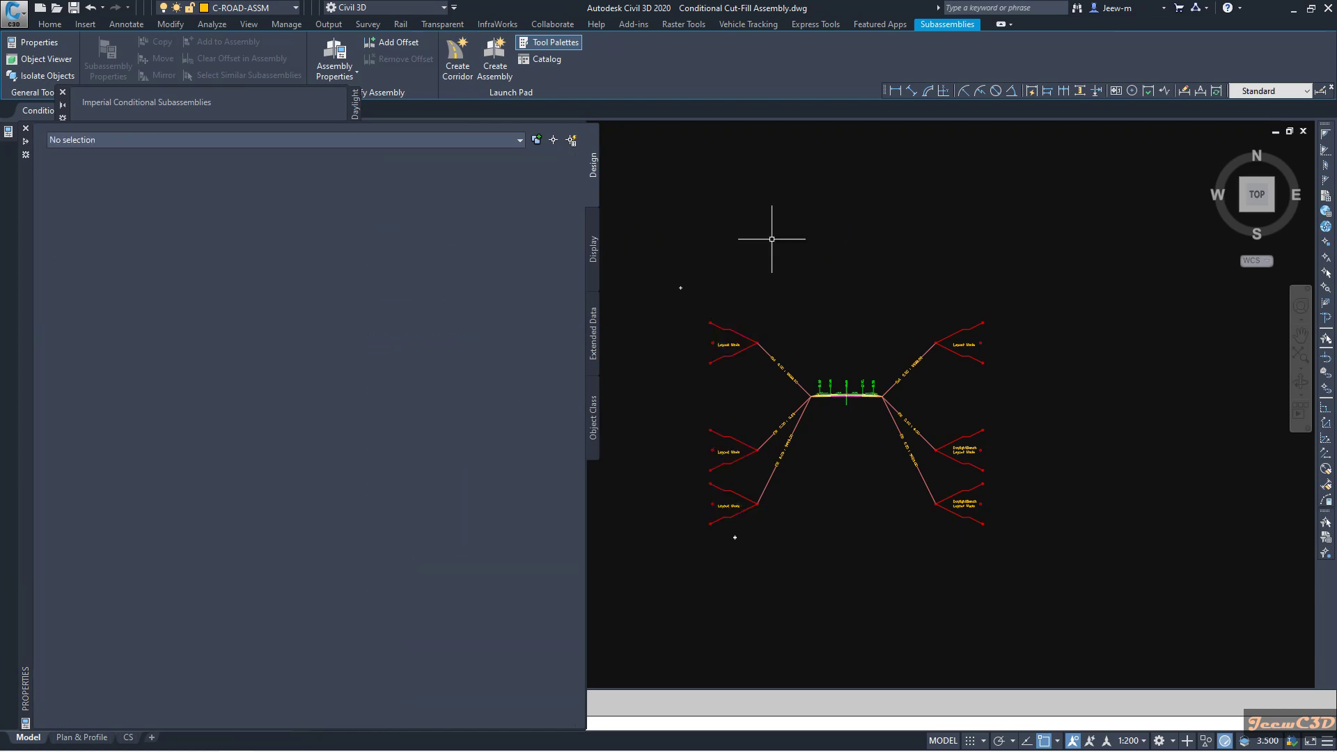
Check the shared properties of the three right-side DaylightBench subassemblies and clear the selection.
scroll(787, 262, "down", 2)
left_click(971, 474)
left_click(902, 287)
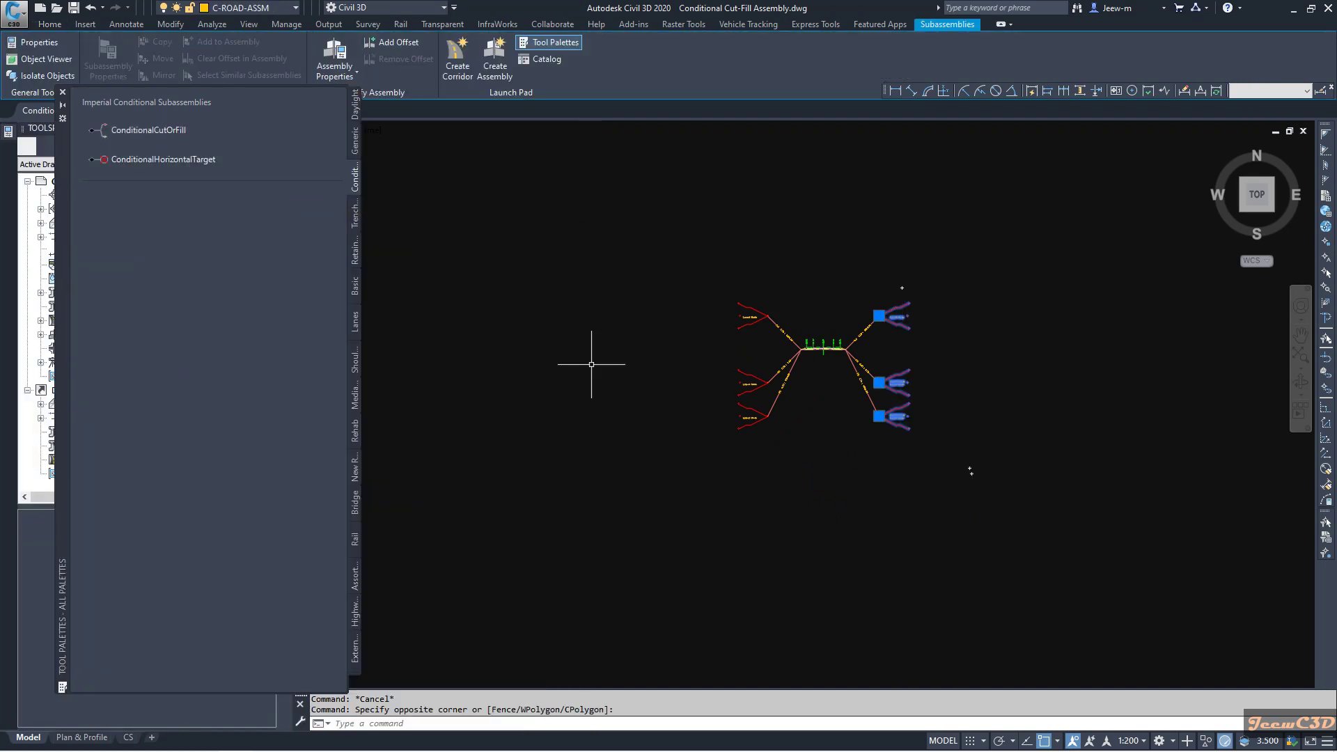
right_click(594, 364)
left_click(629, 471)
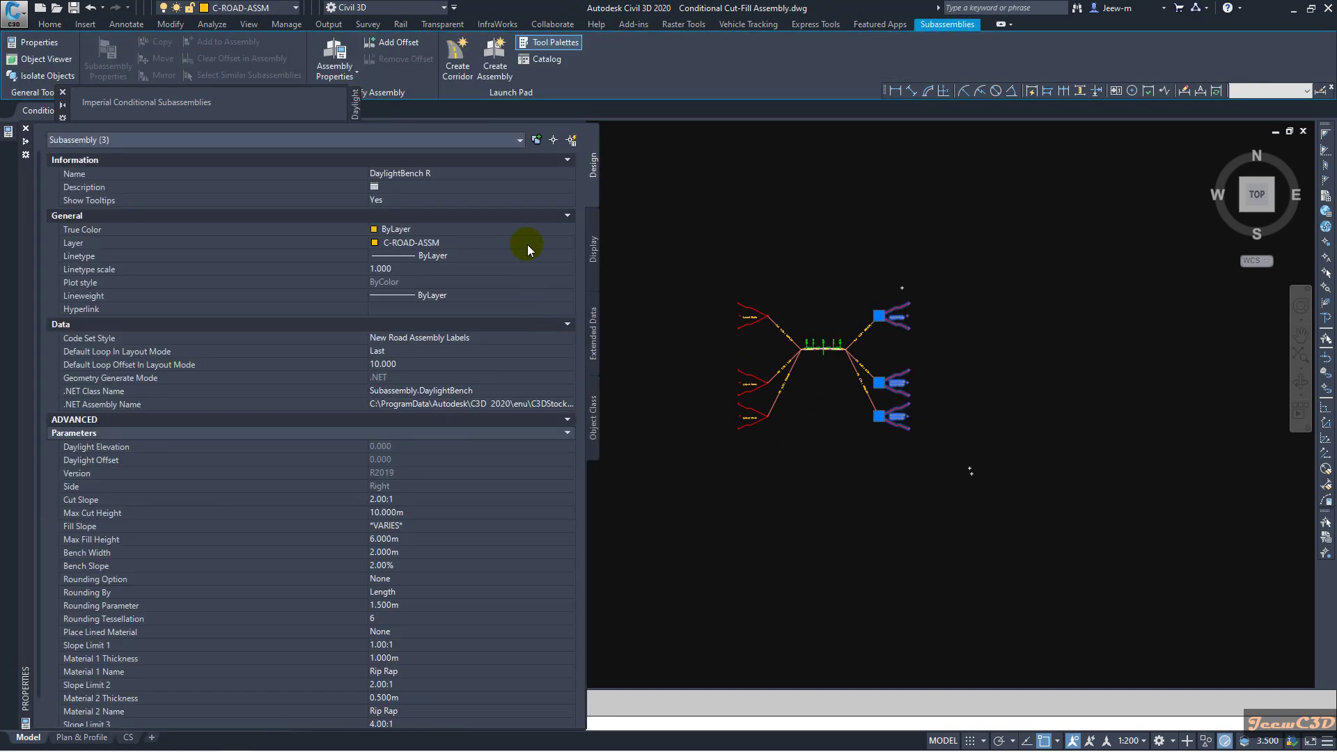
key("Escape")
Rename the two right-side conditional fill subassemblies together to Conditional Fill R.
scroll(833, 391, "up", 6)
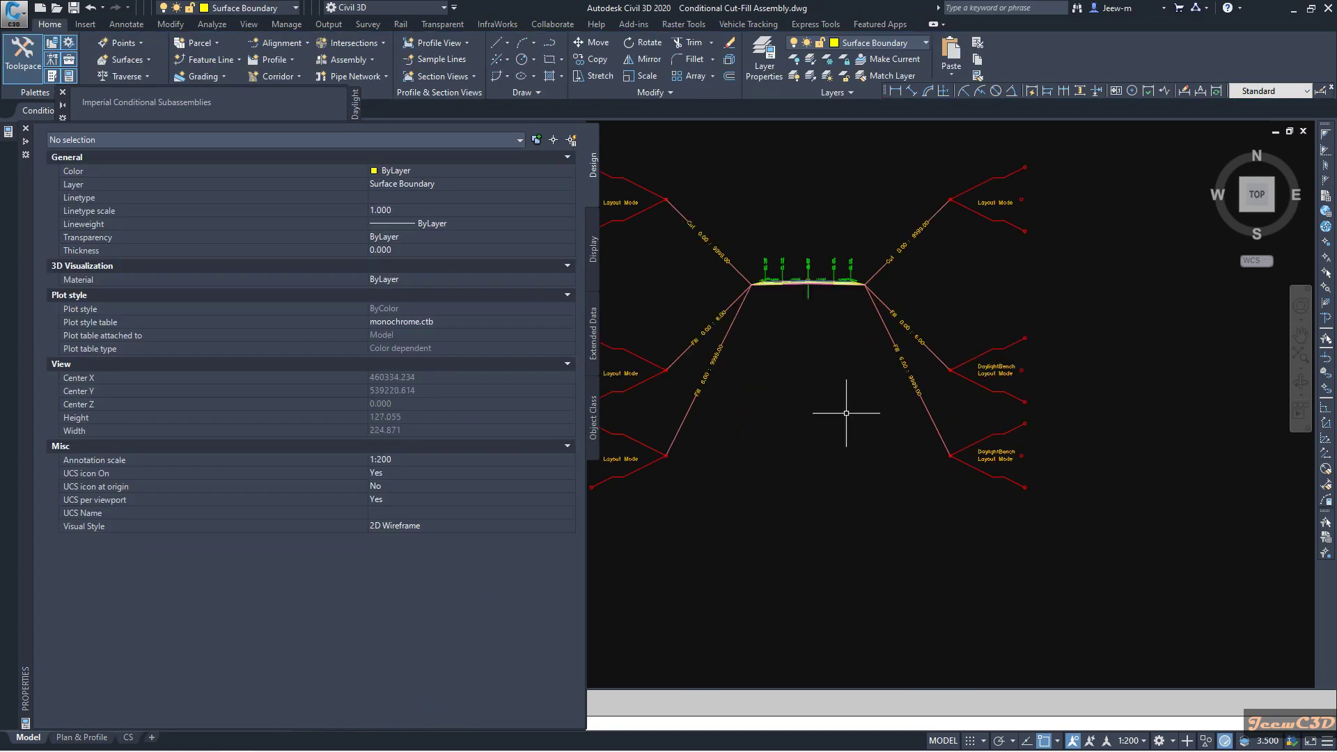
left_click(851, 486)
left_click(798, 303)
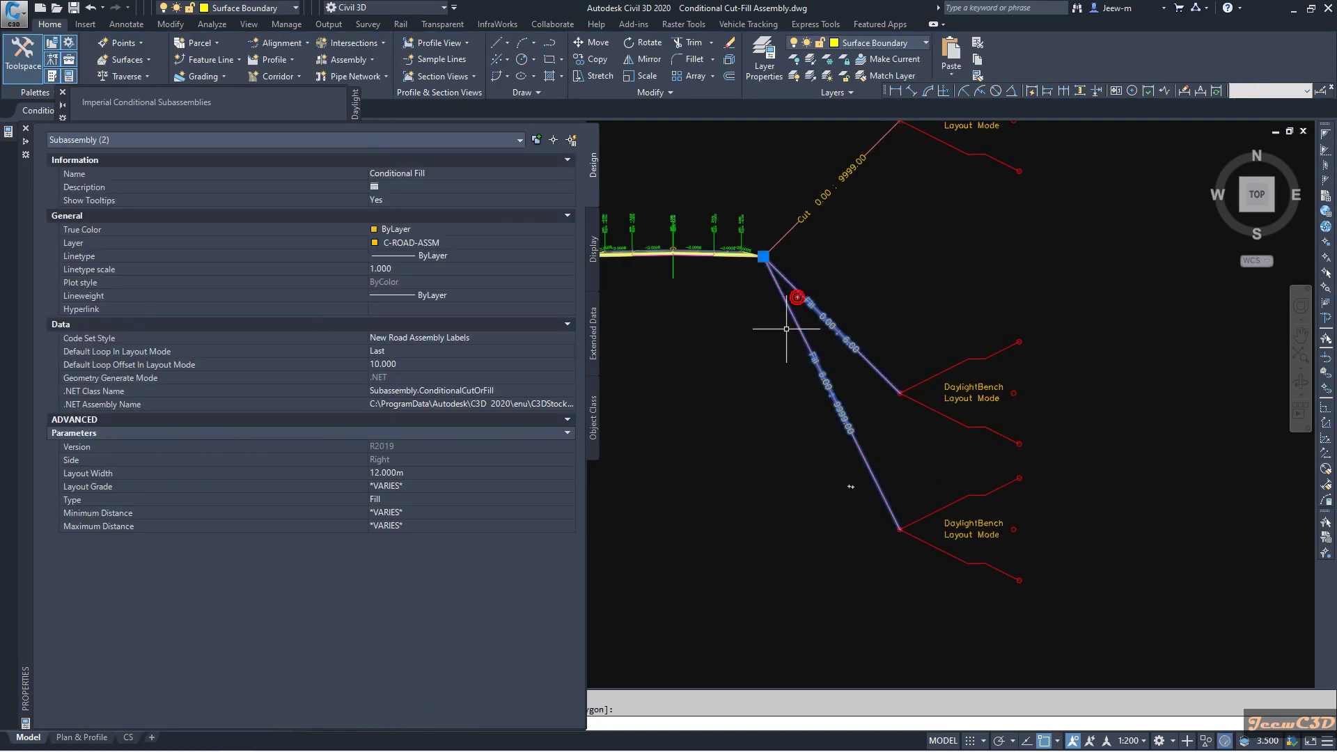
left_click(456, 175)
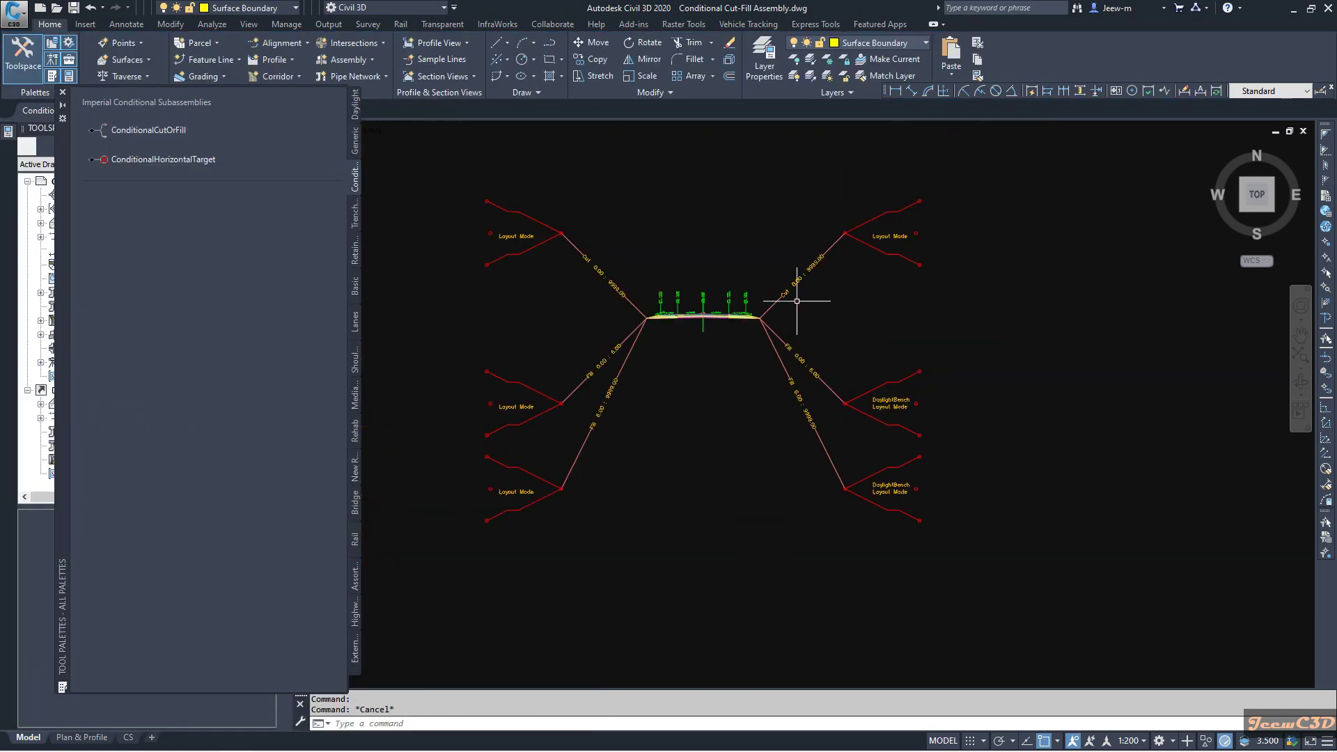
Rename the right-side cut ConditionalCutOrFill subassembly to Conditional Cut R, close the object properties and clear the selection.
left_click(797, 301)
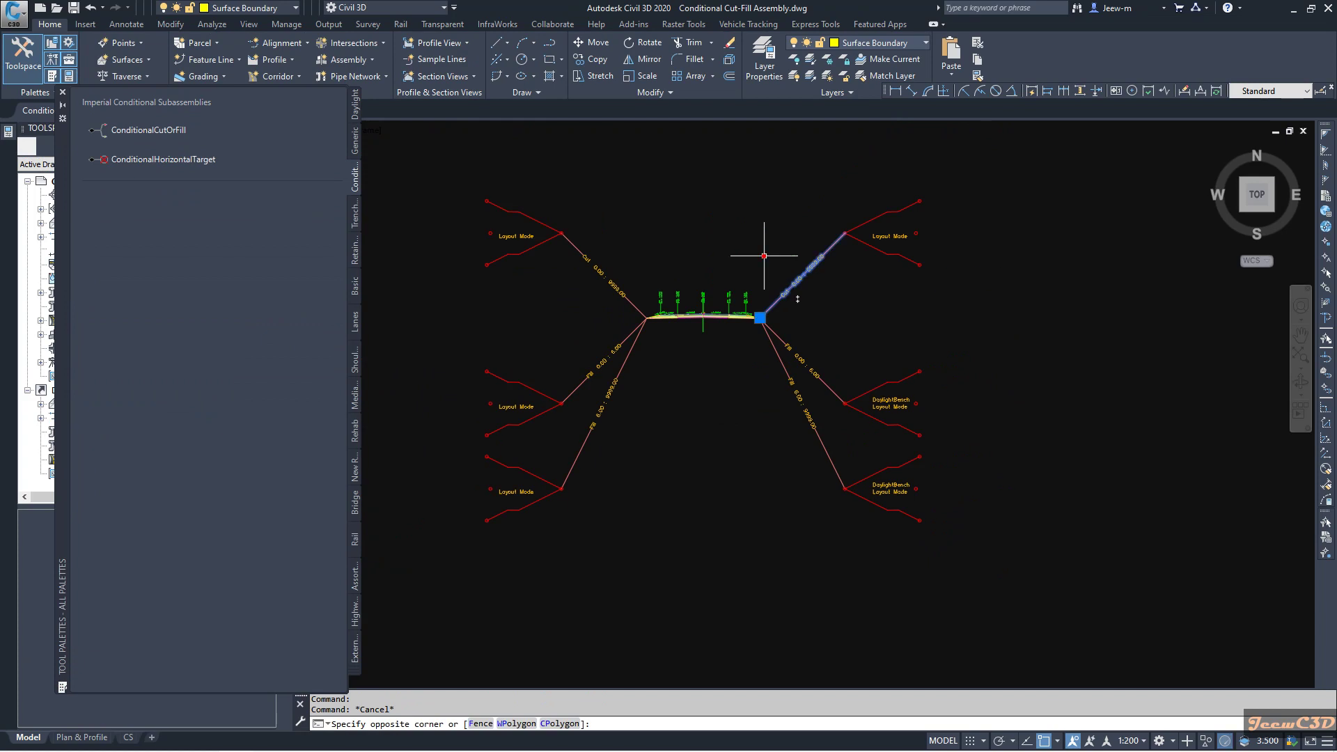
left_click(741, 250)
right_click(738, 245)
left_click(784, 353)
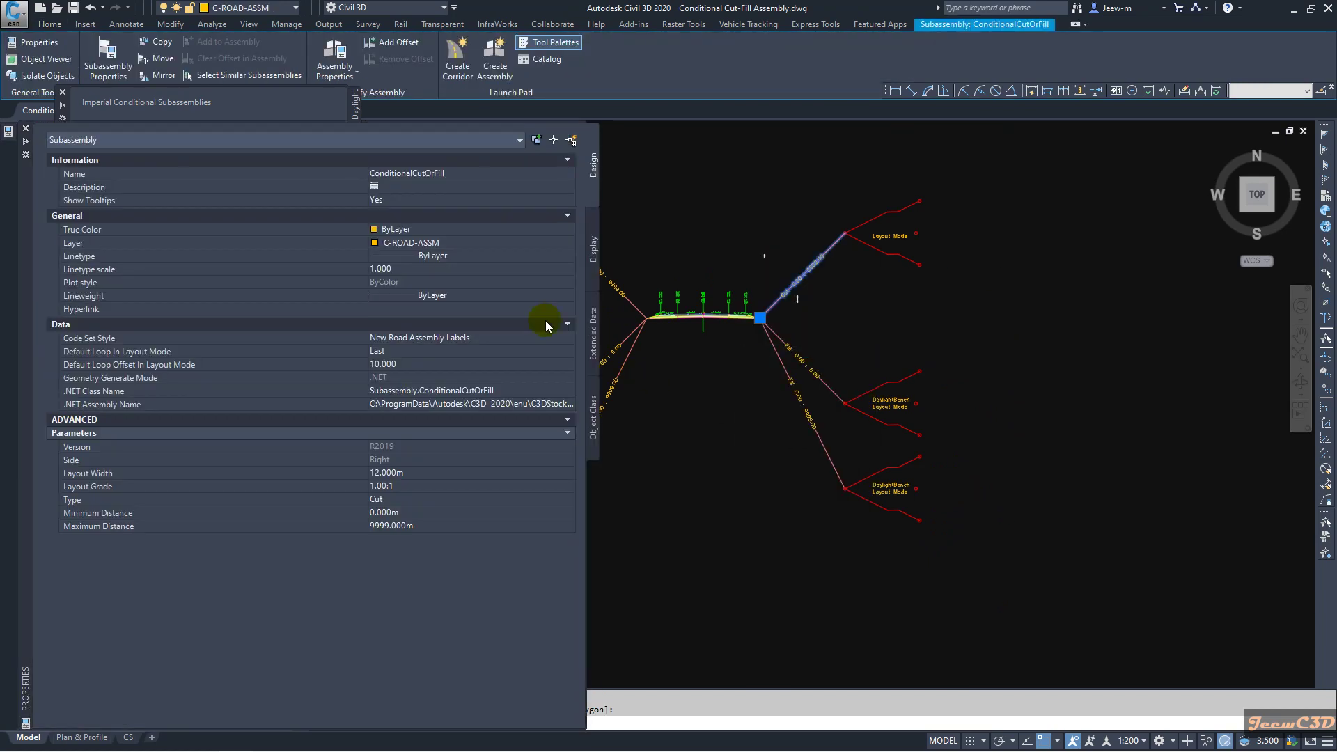
left_click(434, 177)
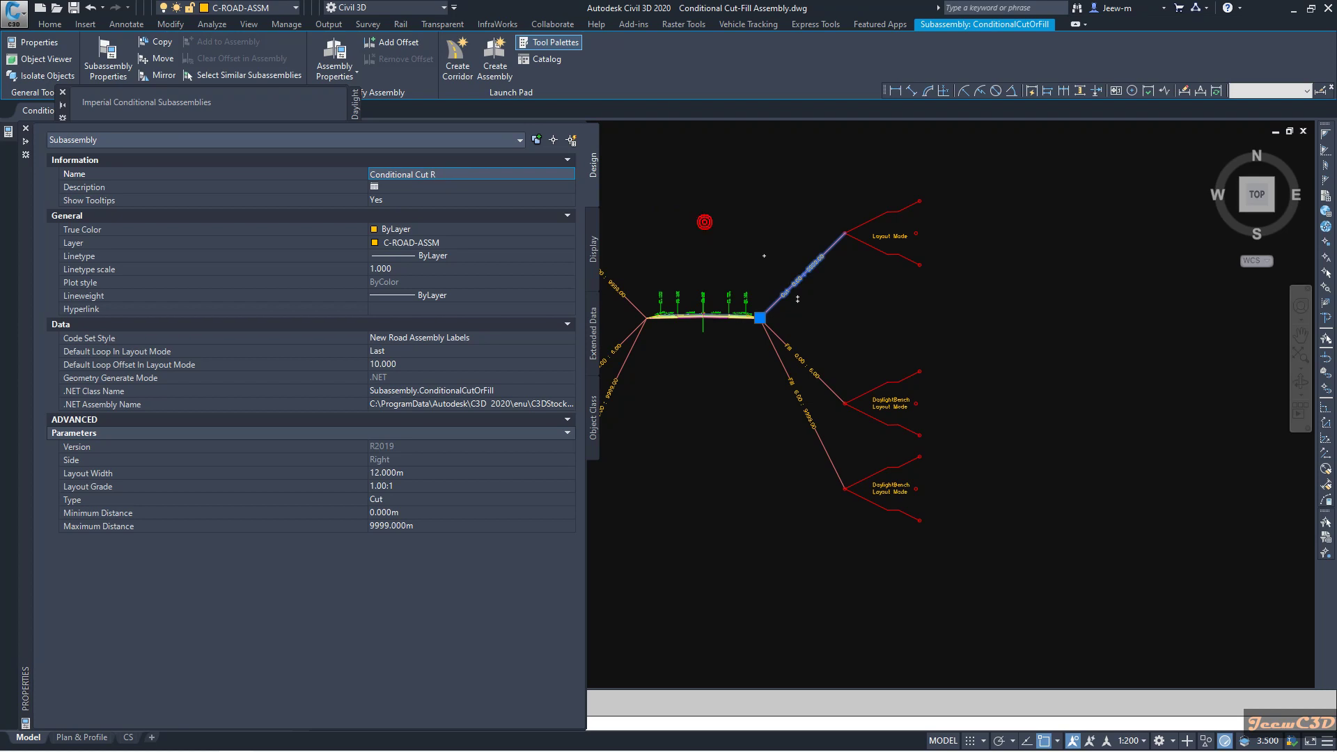
key("ctrl+1")
key("Escape")
Look over the finished assembly and close the subassembly tool palettes.
scroll(843, 263, "up", 4)
scroll(836, 290, "down", 4)
scroll(836, 291, "up", 5)
scroll(827, 324, "down", 8)
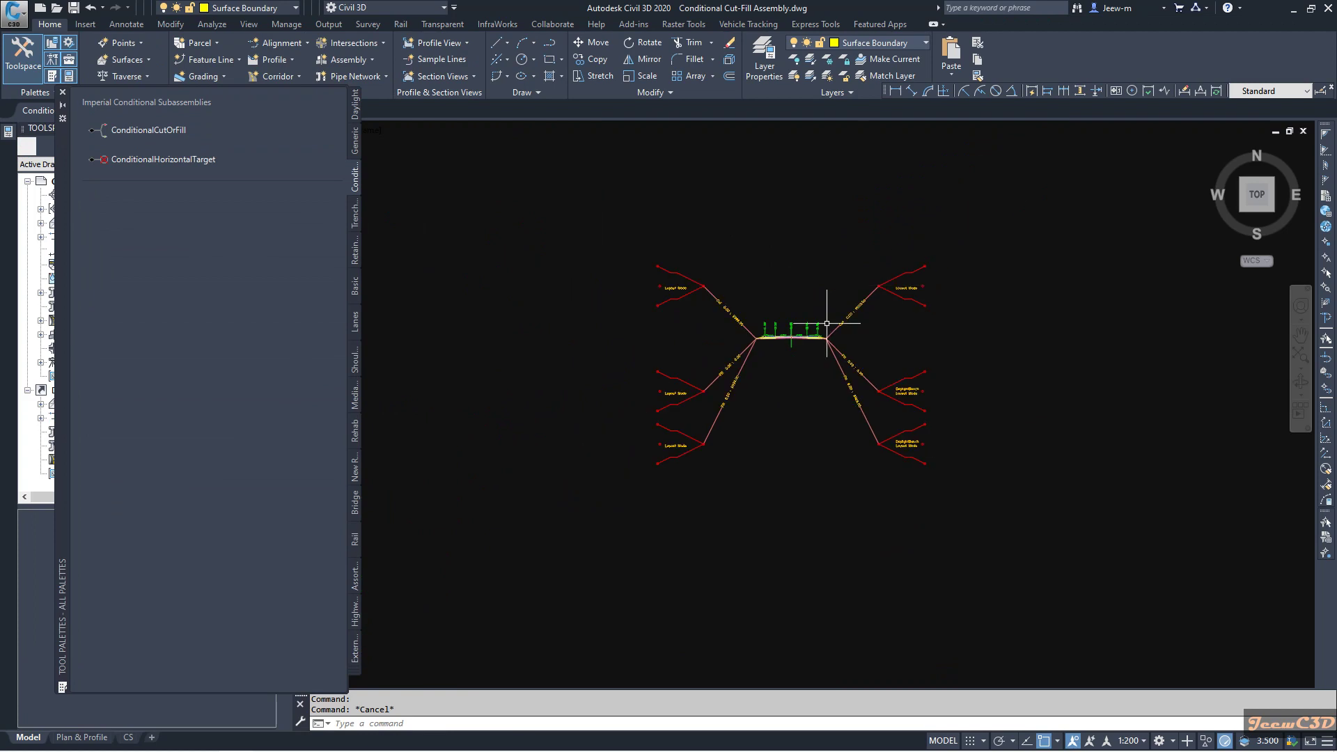
left_click(62, 92)
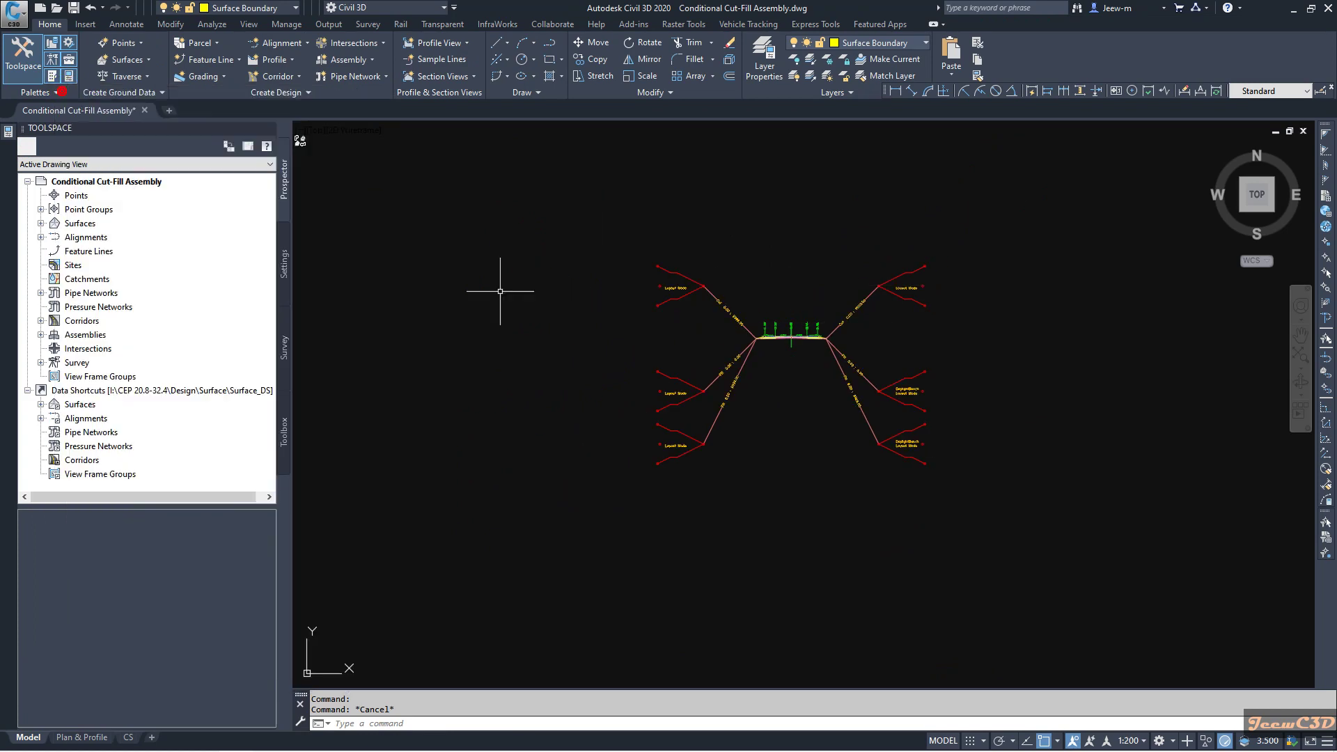
Locate the road corridor in the drawing and open the corridor properties of Sample Corridor.
scroll(501, 291, "down", 3)
scroll(501, 291, "down", 5)
middle_click_drag(484, 299, 602, 406)
scroll(557, 307, "up", 6)
scroll(602, 405, "up", 5)
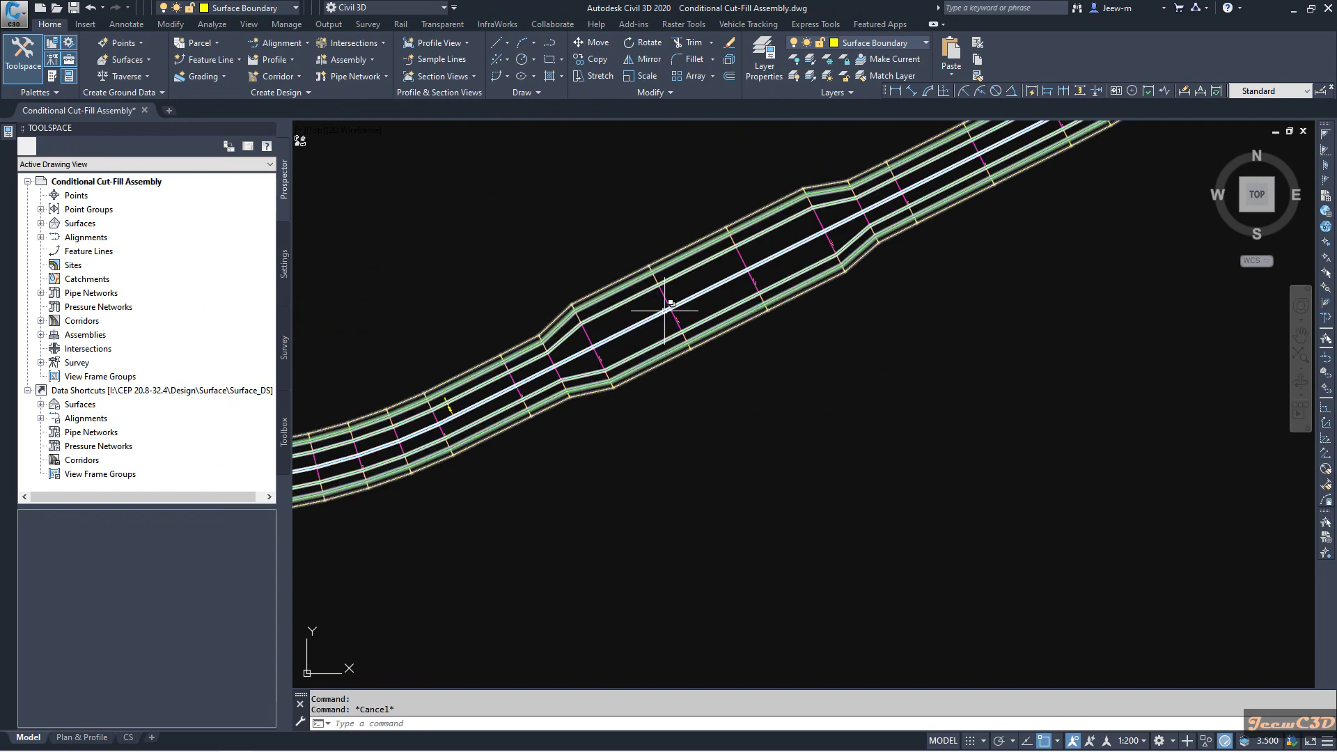
scroll(419, 392, "down", 5)
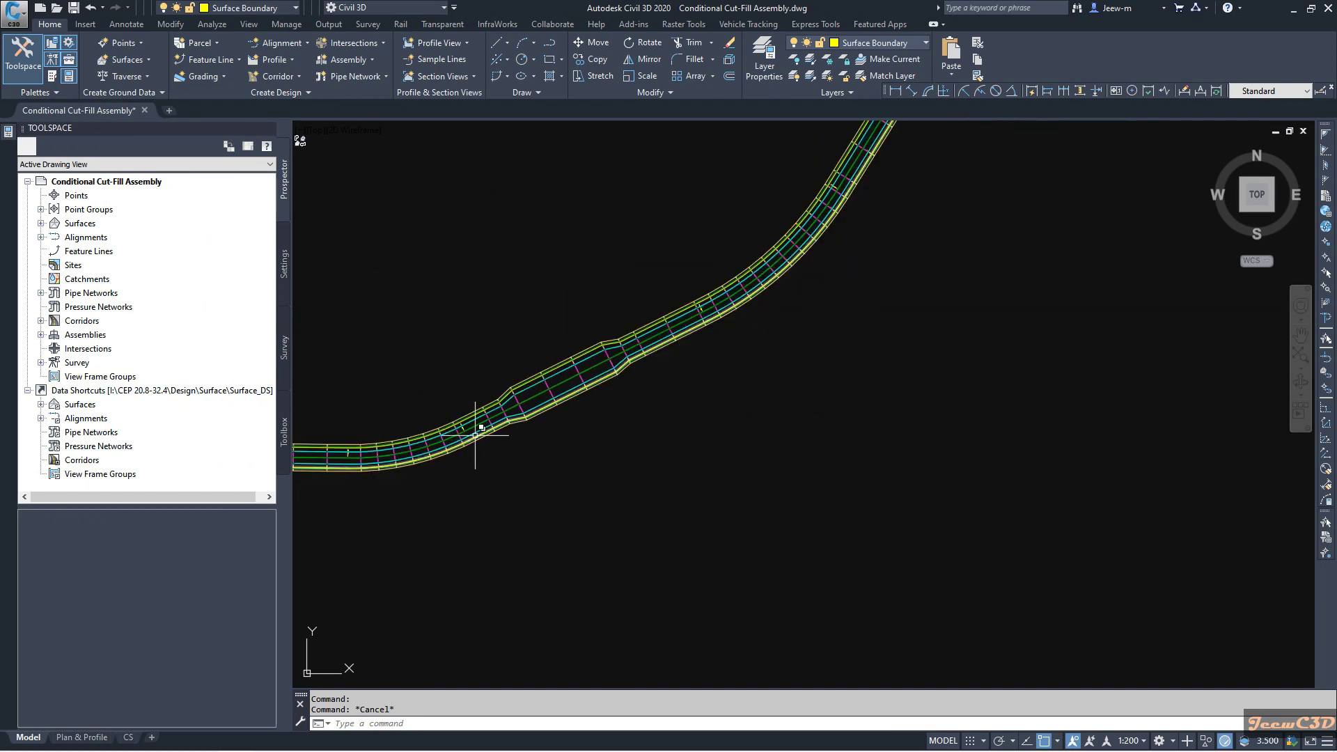
left_click(40, 321)
right_click(114, 336)
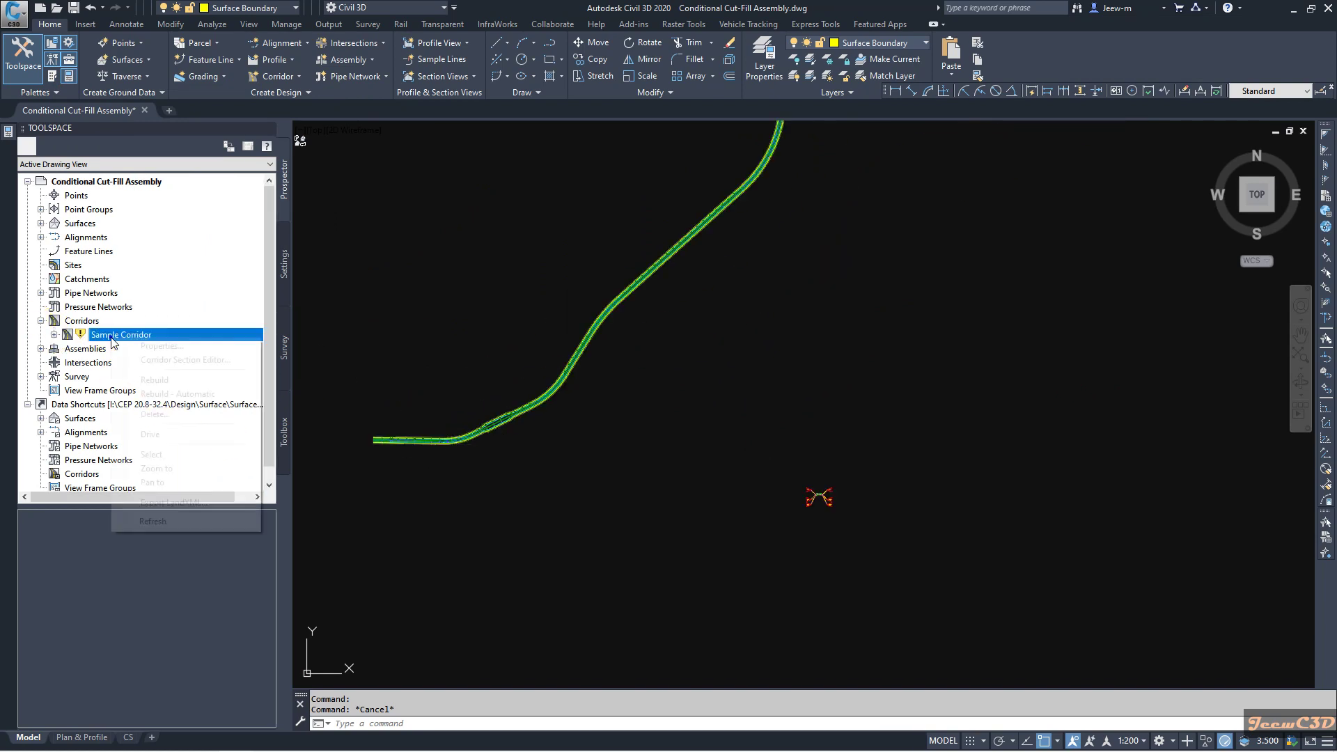
left_click(140, 346)
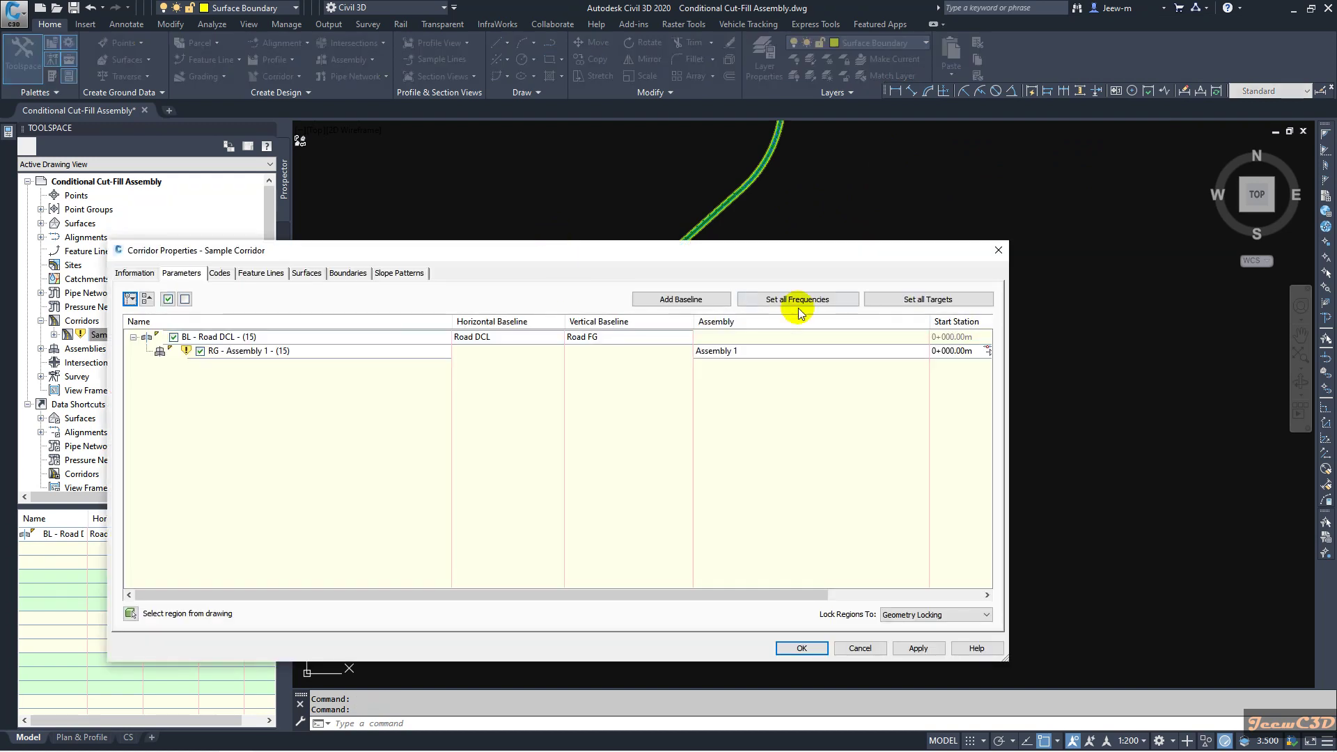
Set all surface targets of Sample Corridor to the EG surface, accept the mapping and rebuild the corridor.
left_click(948, 305)
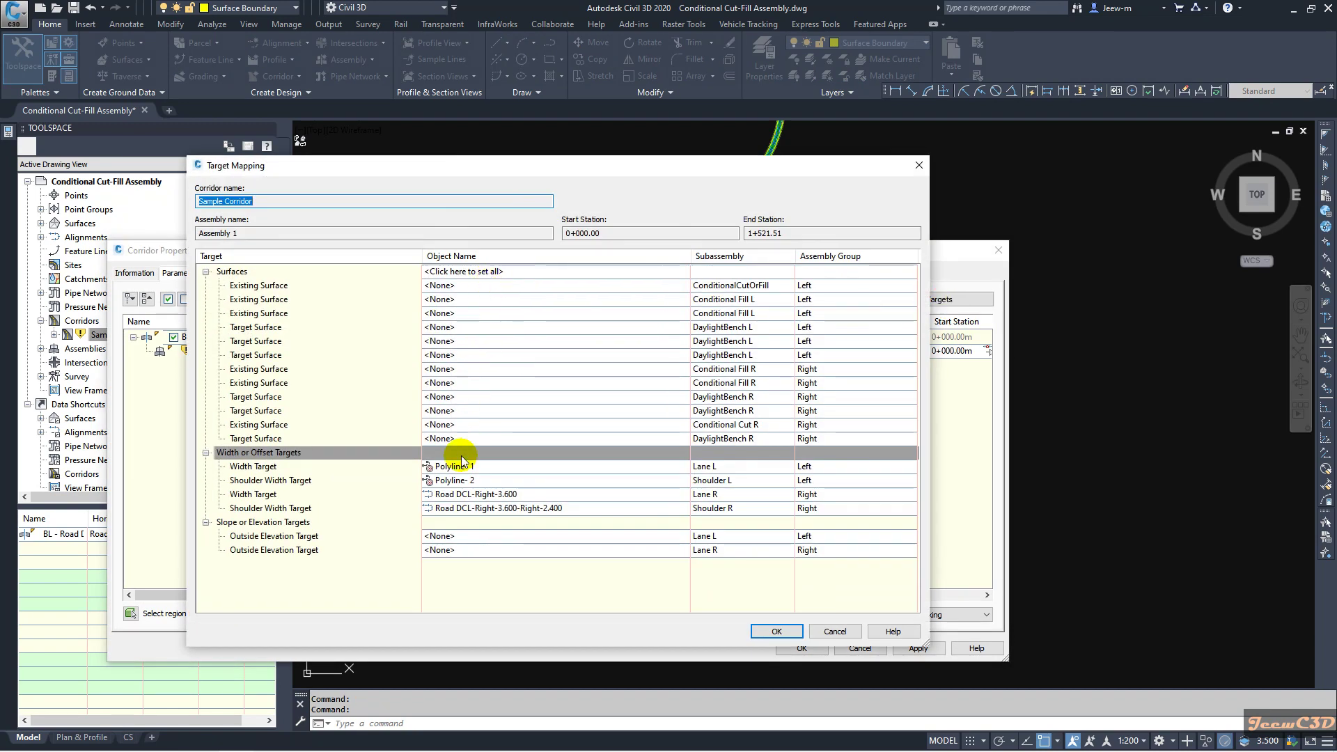
left_click(459, 272)
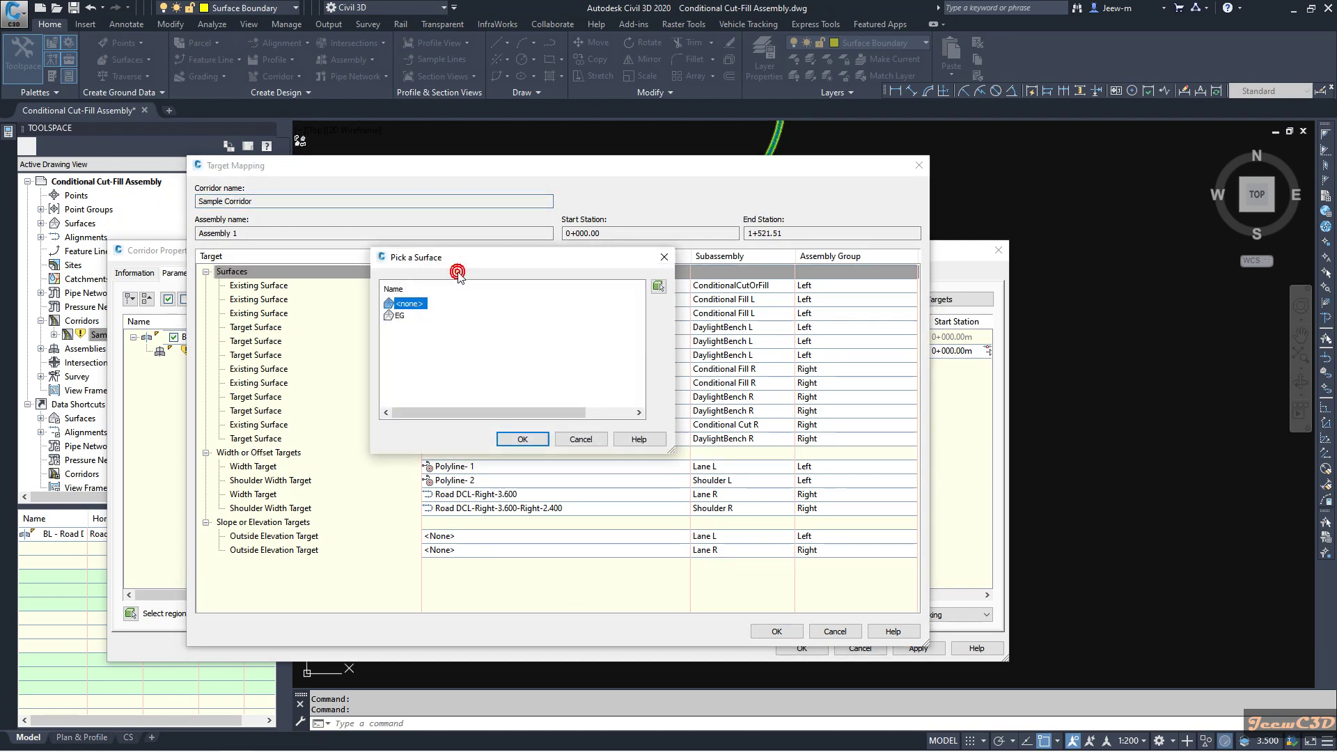
left_click(400, 316)
left_click(521, 440)
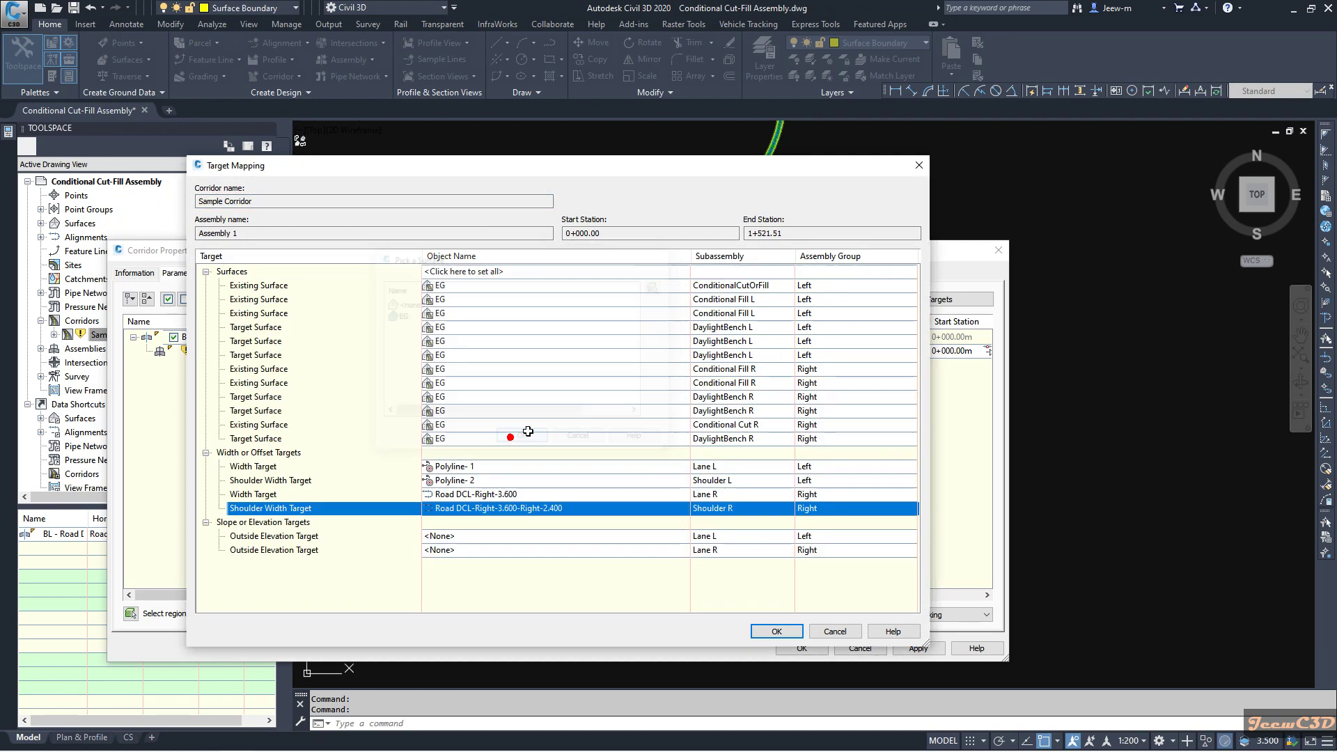
left_click(776, 632)
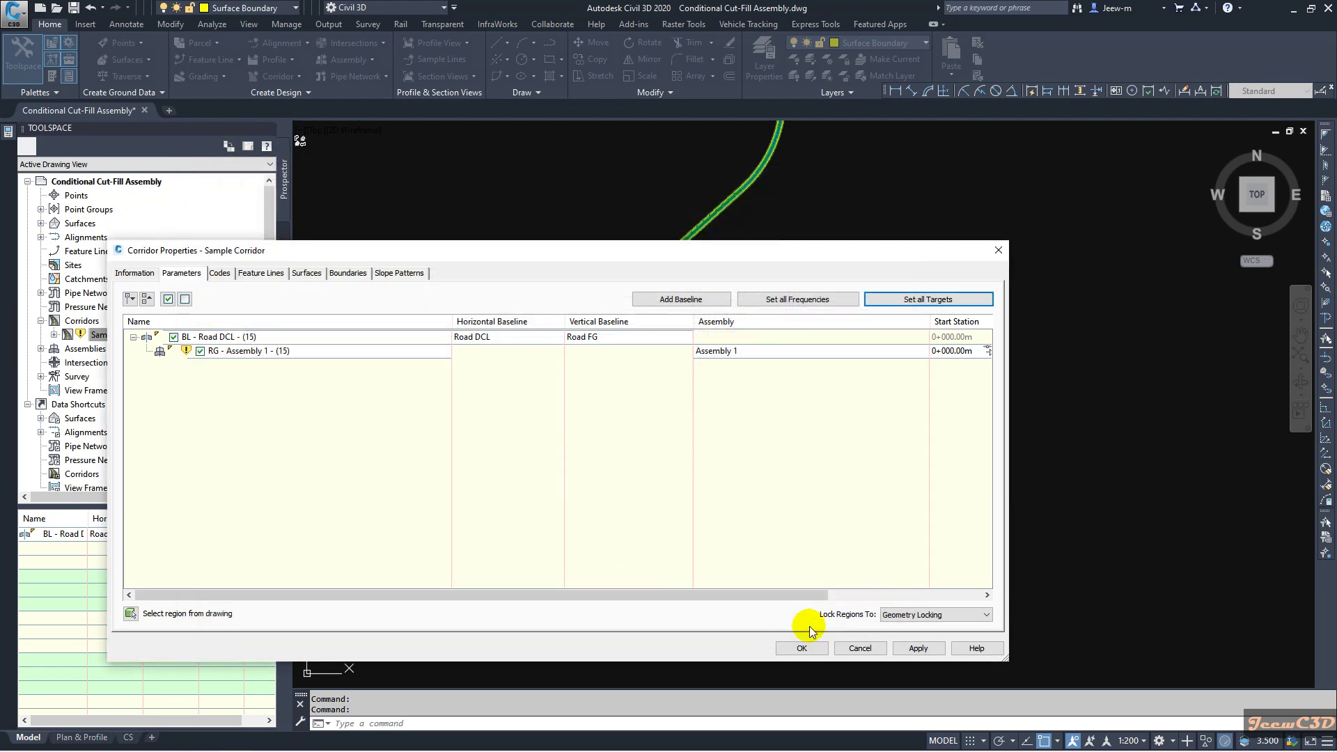
left_click(802, 648)
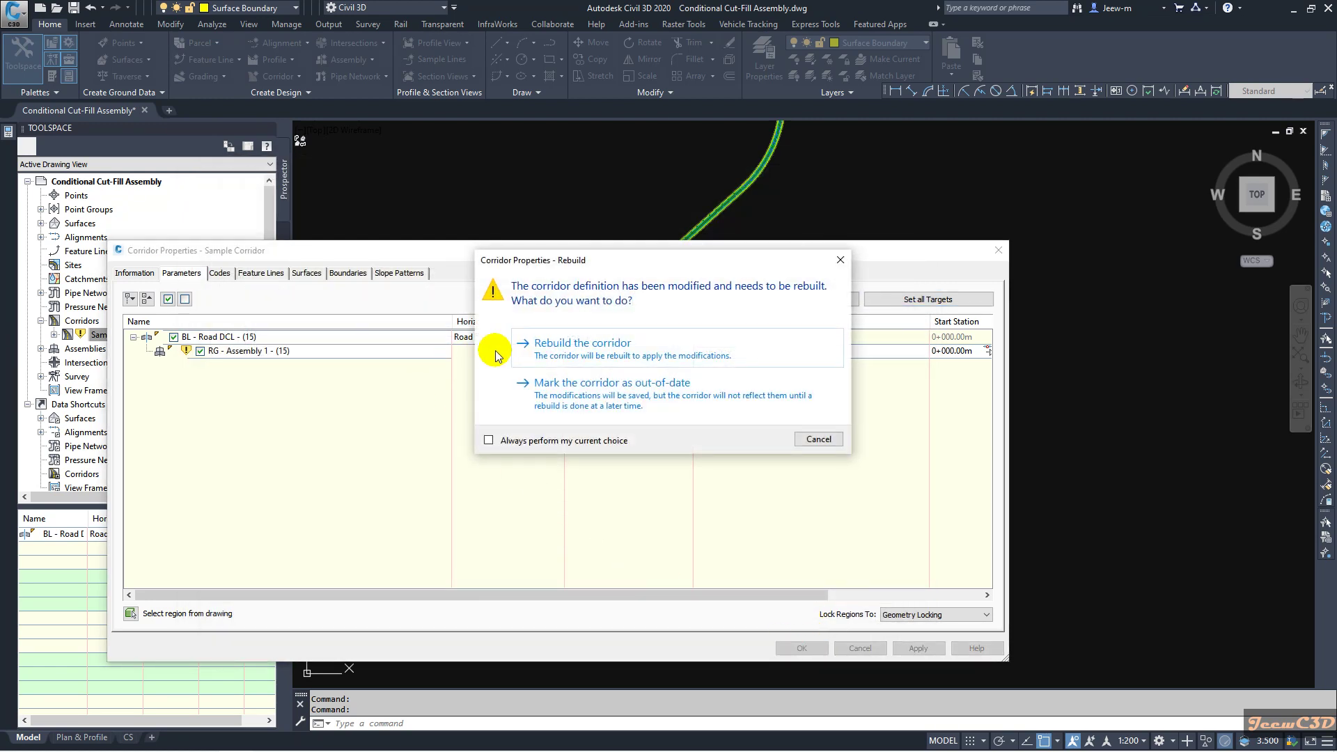
left_click(565, 346)
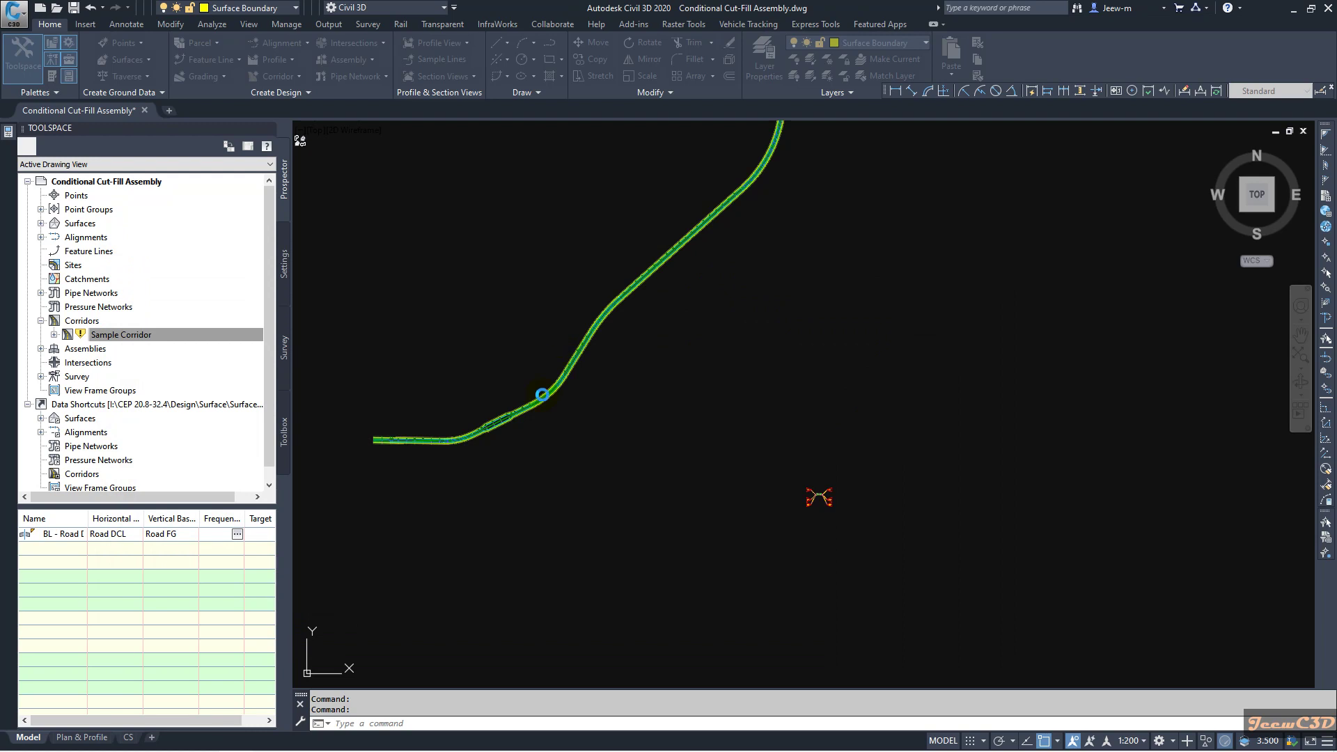
Review the rebuilt corridor's daylight lines in plan, select the corridor and open it in the Section Editor.
scroll(496, 423, "up", 8)
scroll(628, 427, "down", 5)
mouse_move(628, 427)
middle_mouse_down()
mouse_move(793, 463)
mouse_move(774, 454)
middle_mouse_up()
scroll(773, 481, "down", 3)
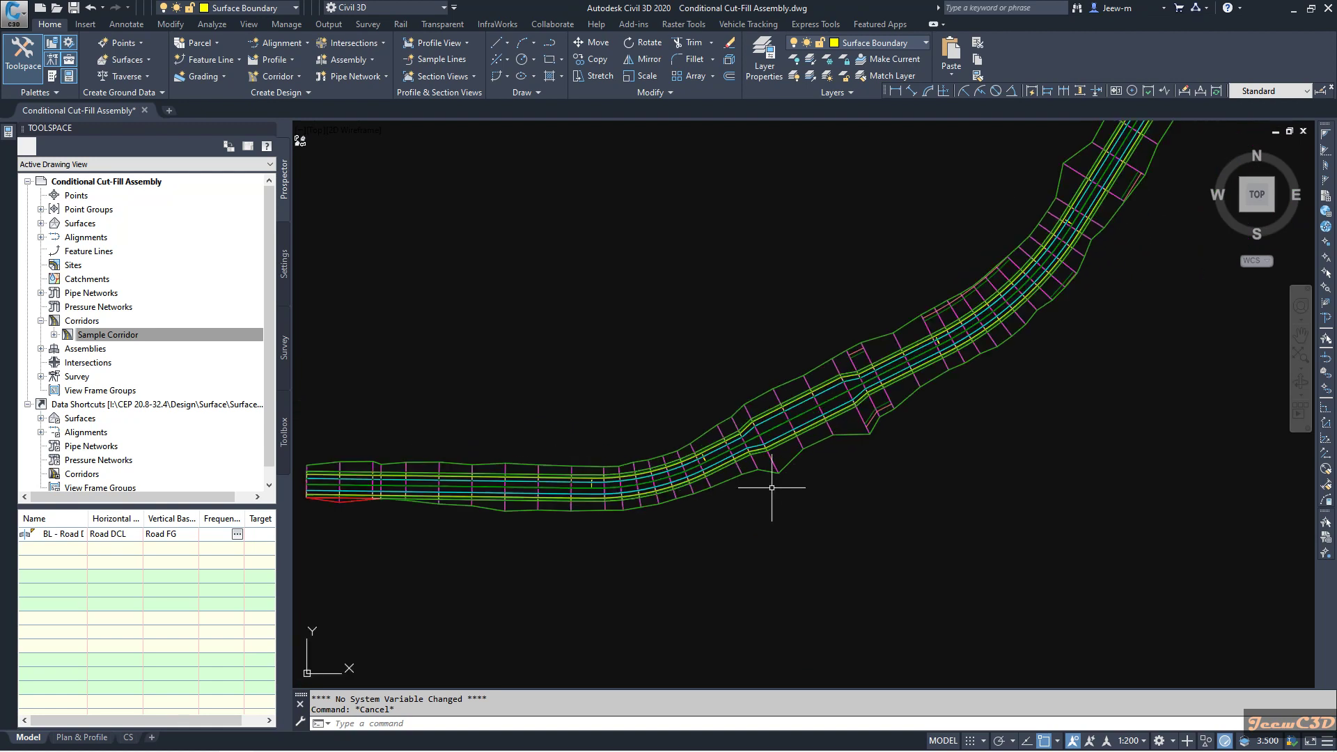
mouse_move(772, 487)
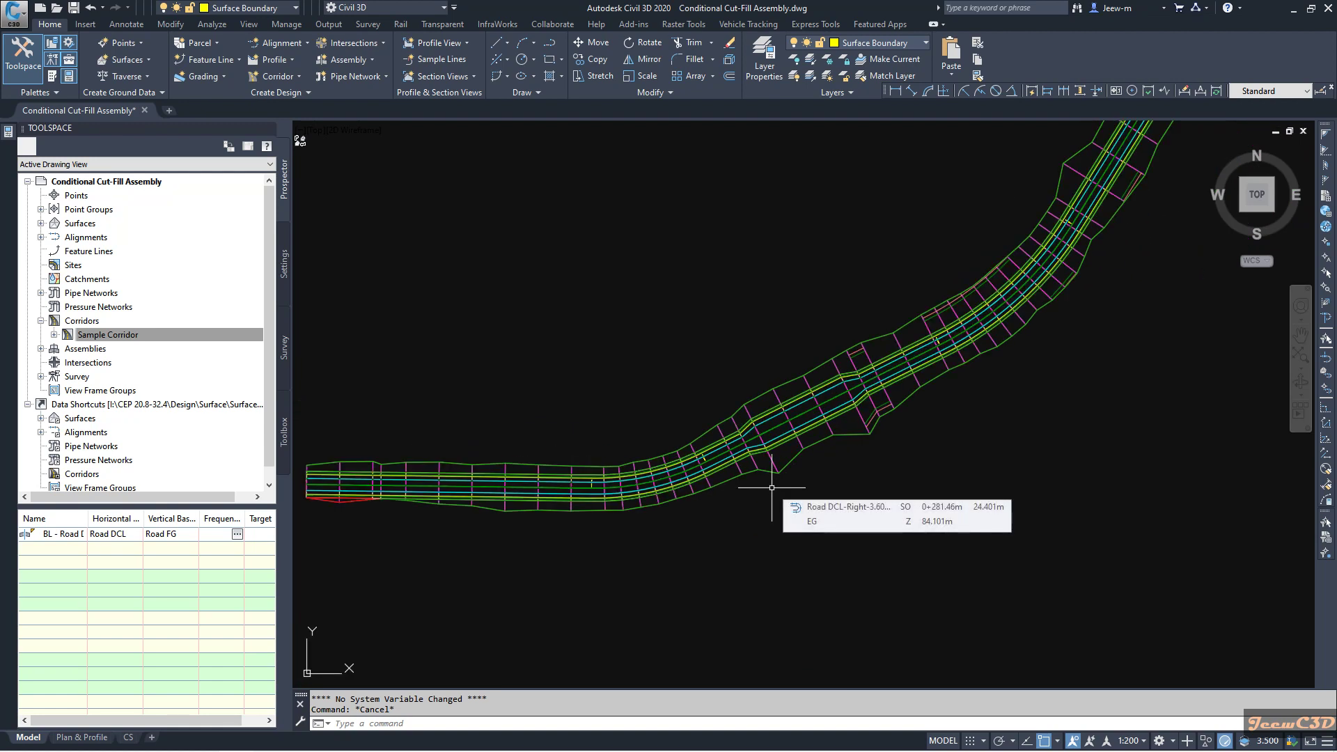
middle_click_drag(847, 452, 803, 507)
scroll(852, 473, "up", 8)
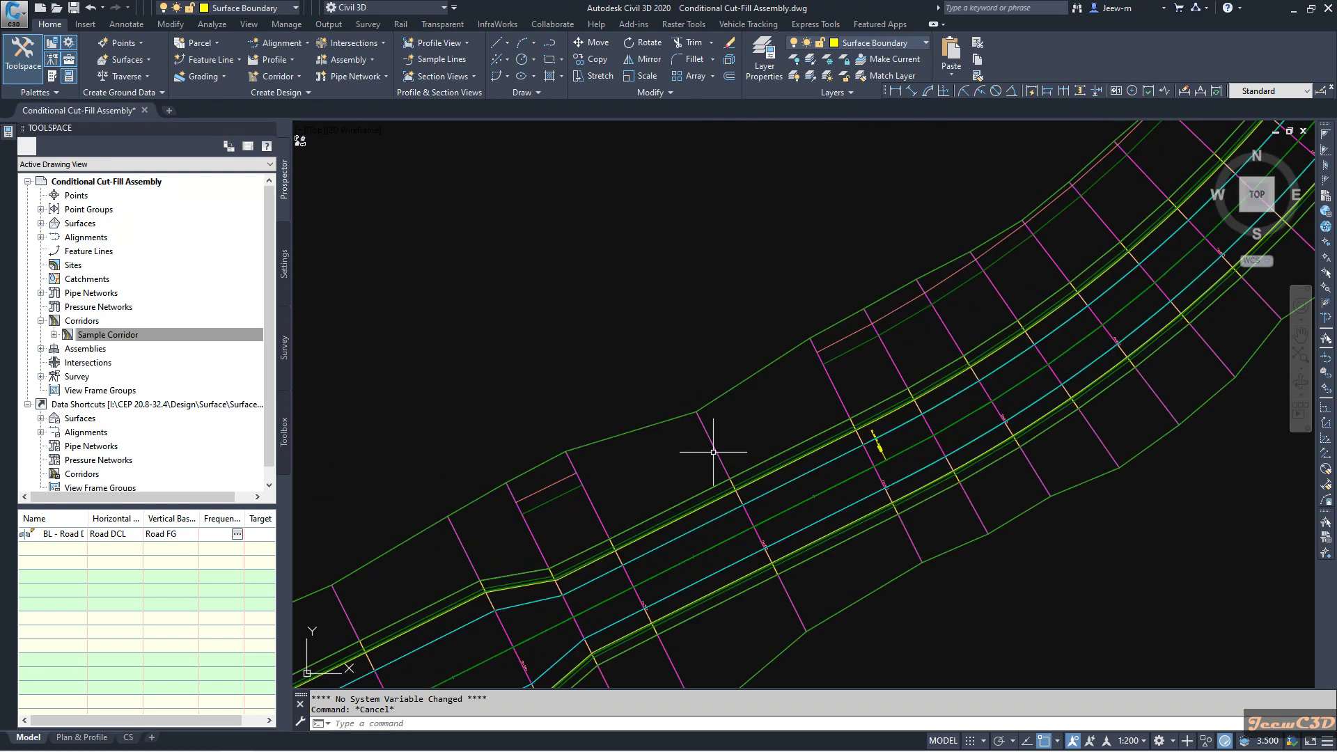
left_click(714, 450)
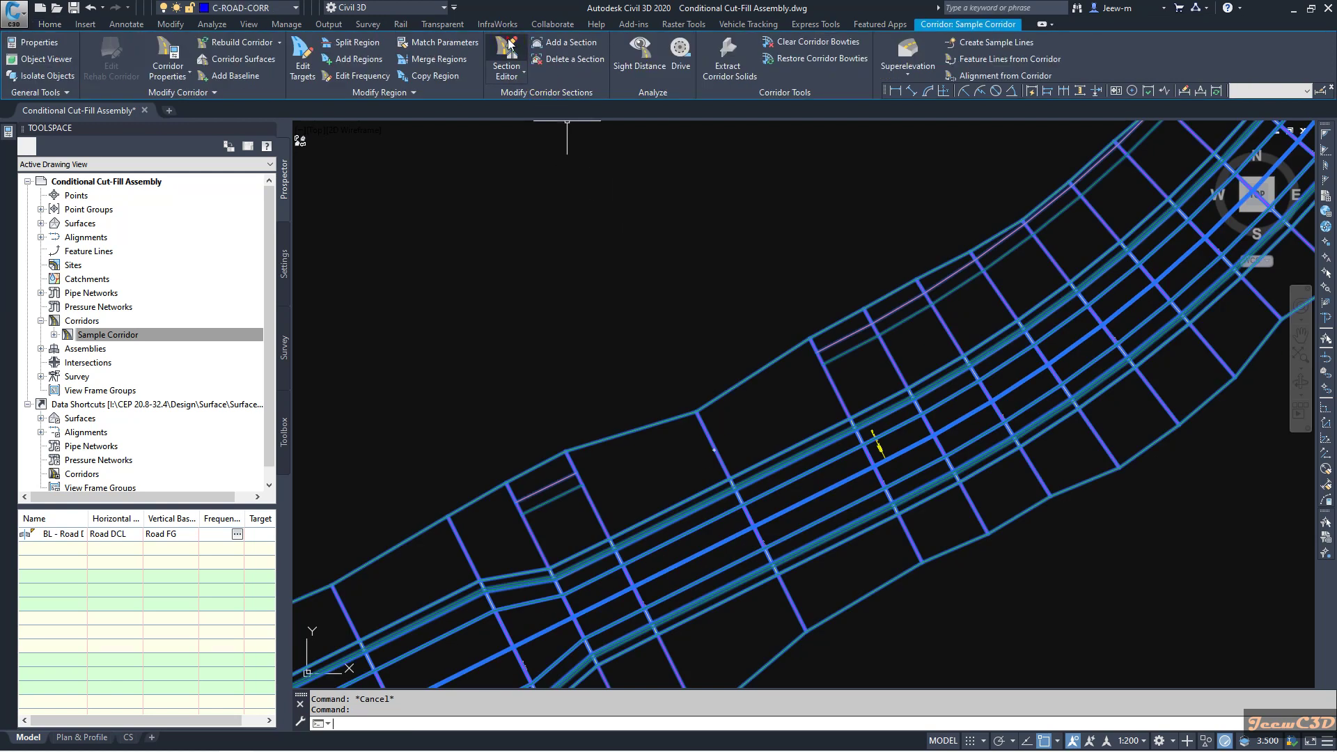
left_click(509, 46)
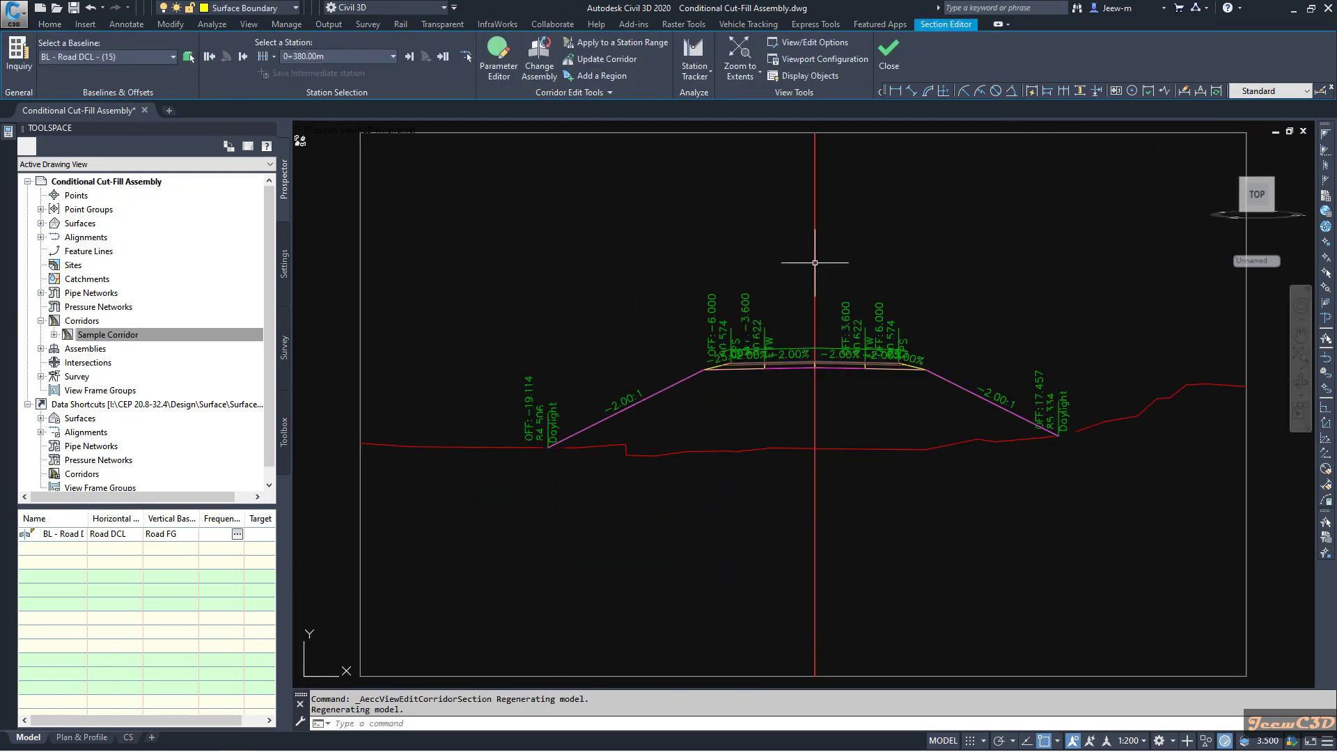
Set the section view's default code set style to New Road Assembly Labels and inspect the left fill slope.
left_click(808, 42)
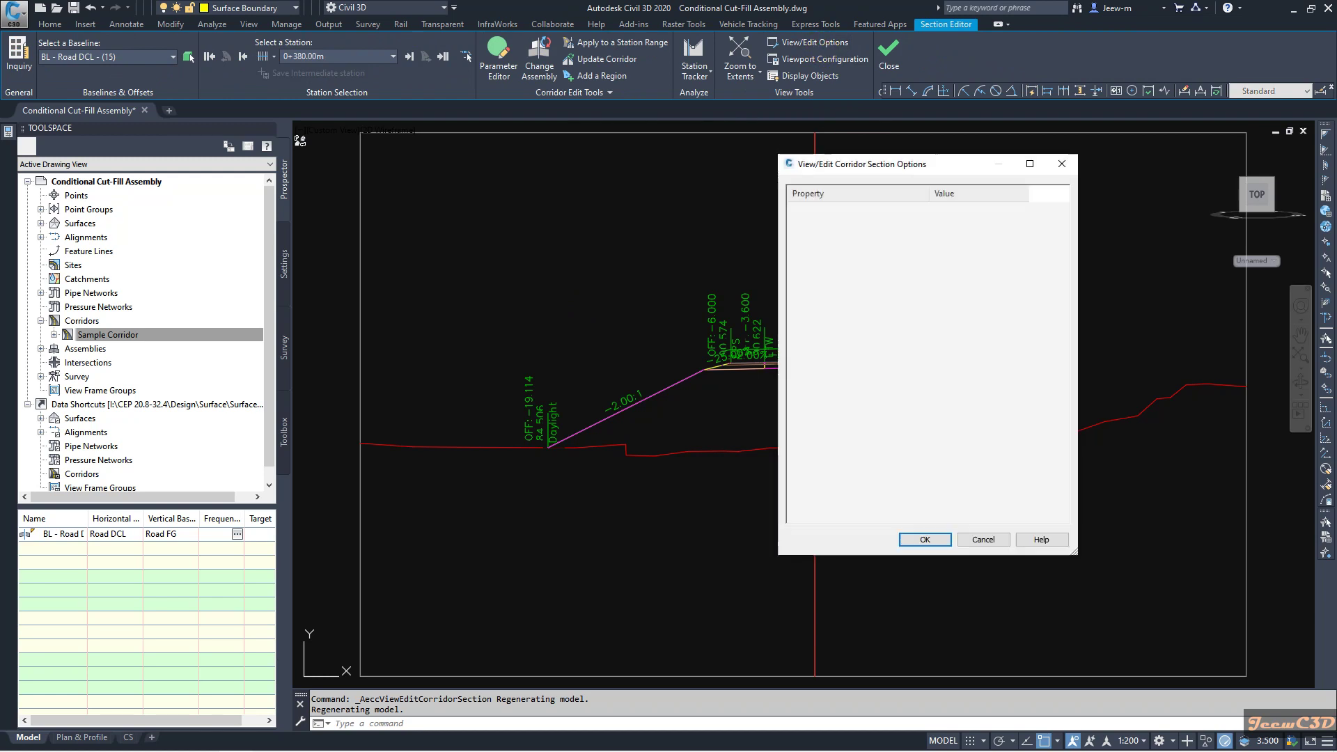
left_click_drag(1062, 277, 1047, 399)
left_click(988, 515)
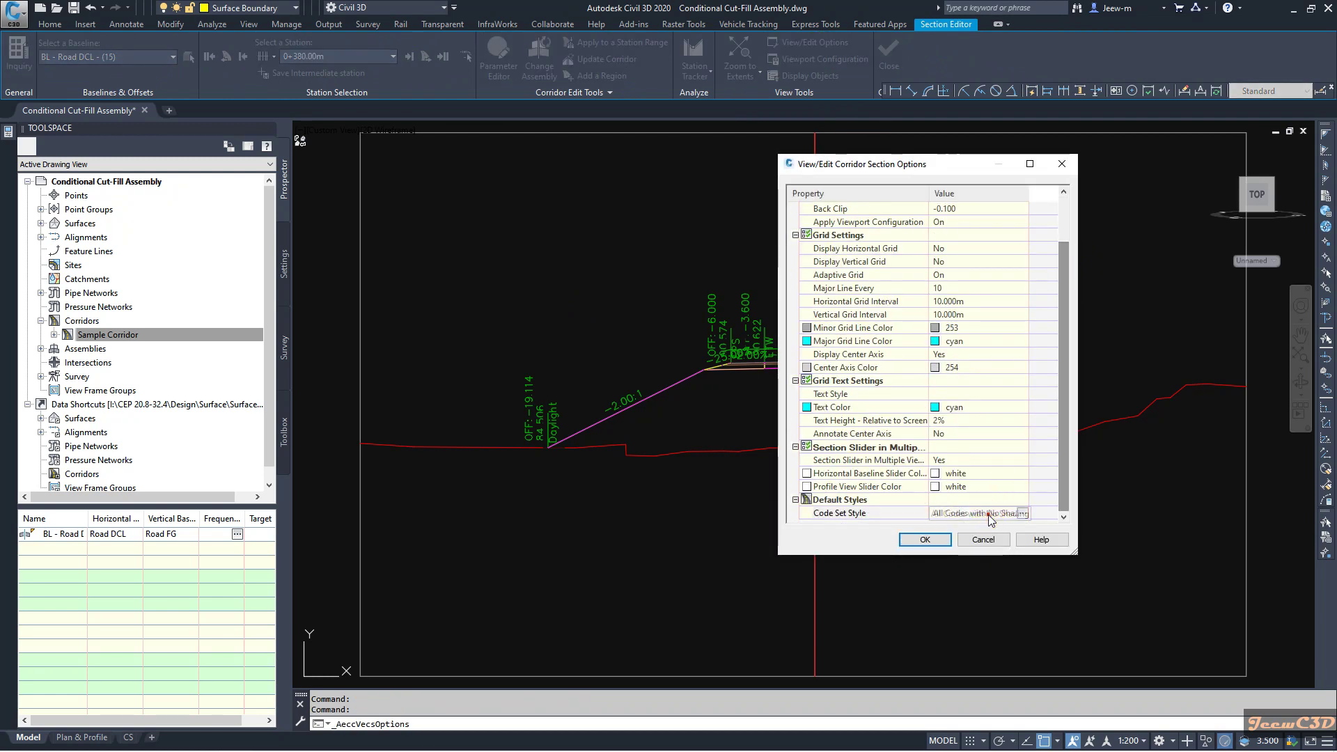
left_click(1022, 514)
left_click(667, 265)
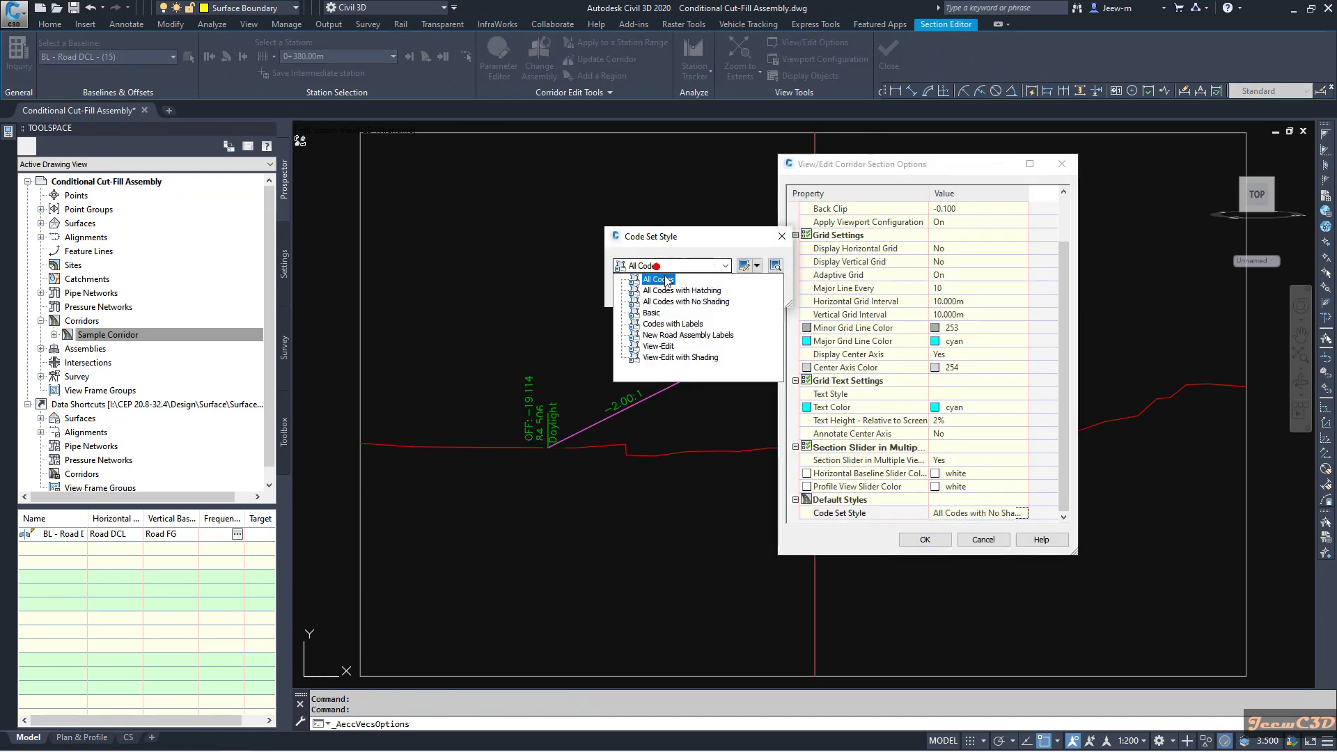
left_click(663, 340)
left_click(639, 292)
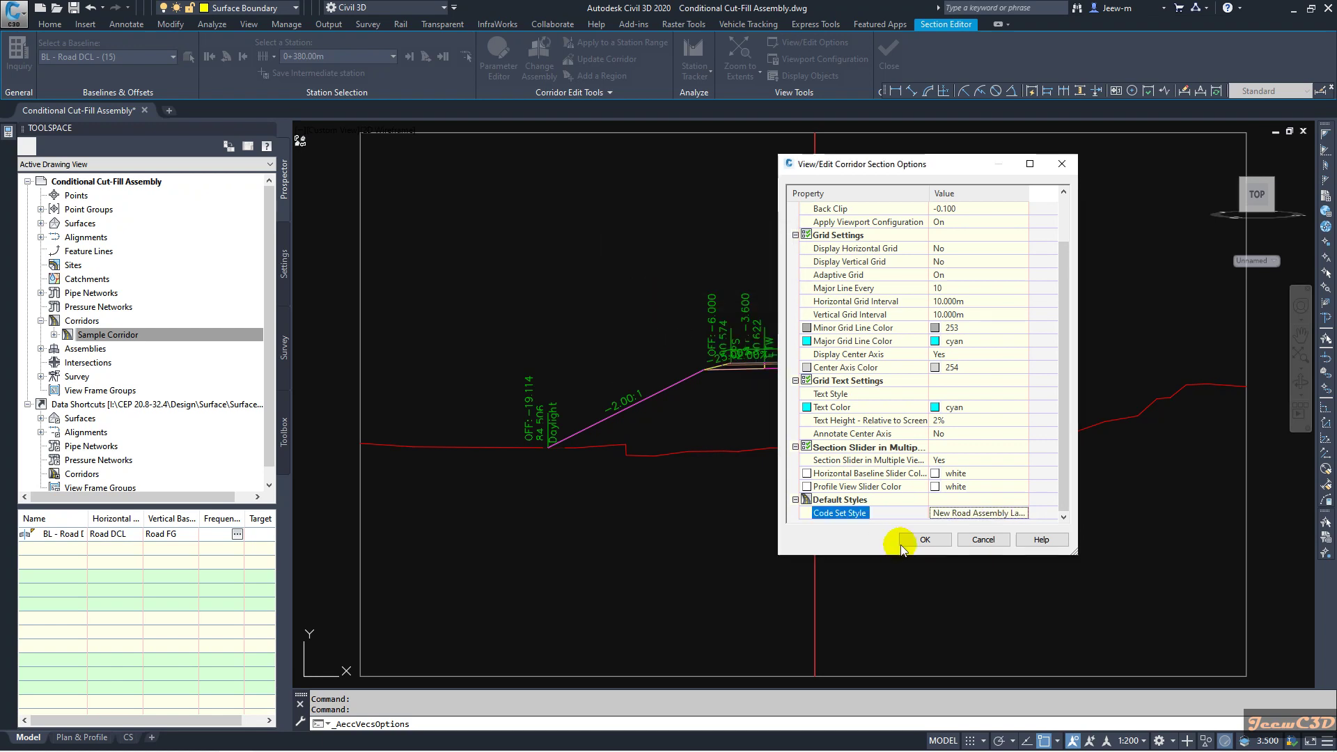
left_click(925, 540)
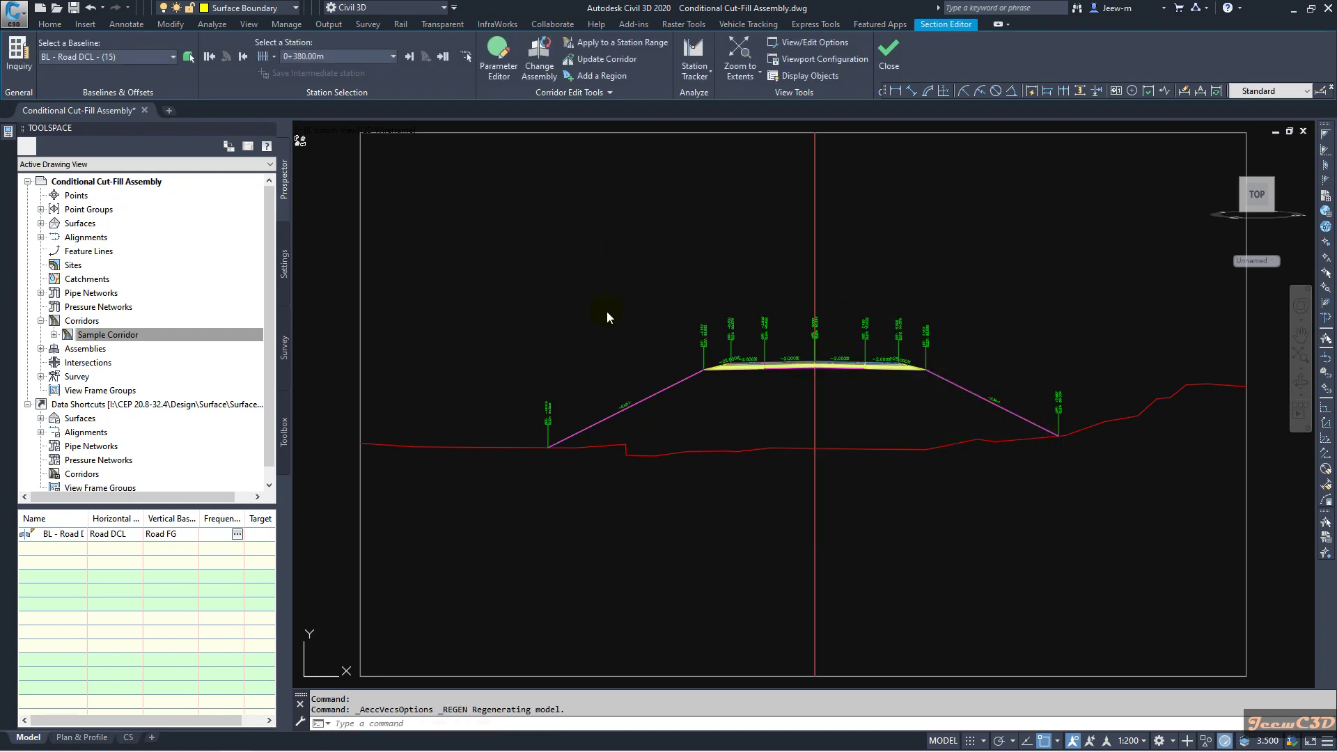
scroll(604, 403, "up", 6)
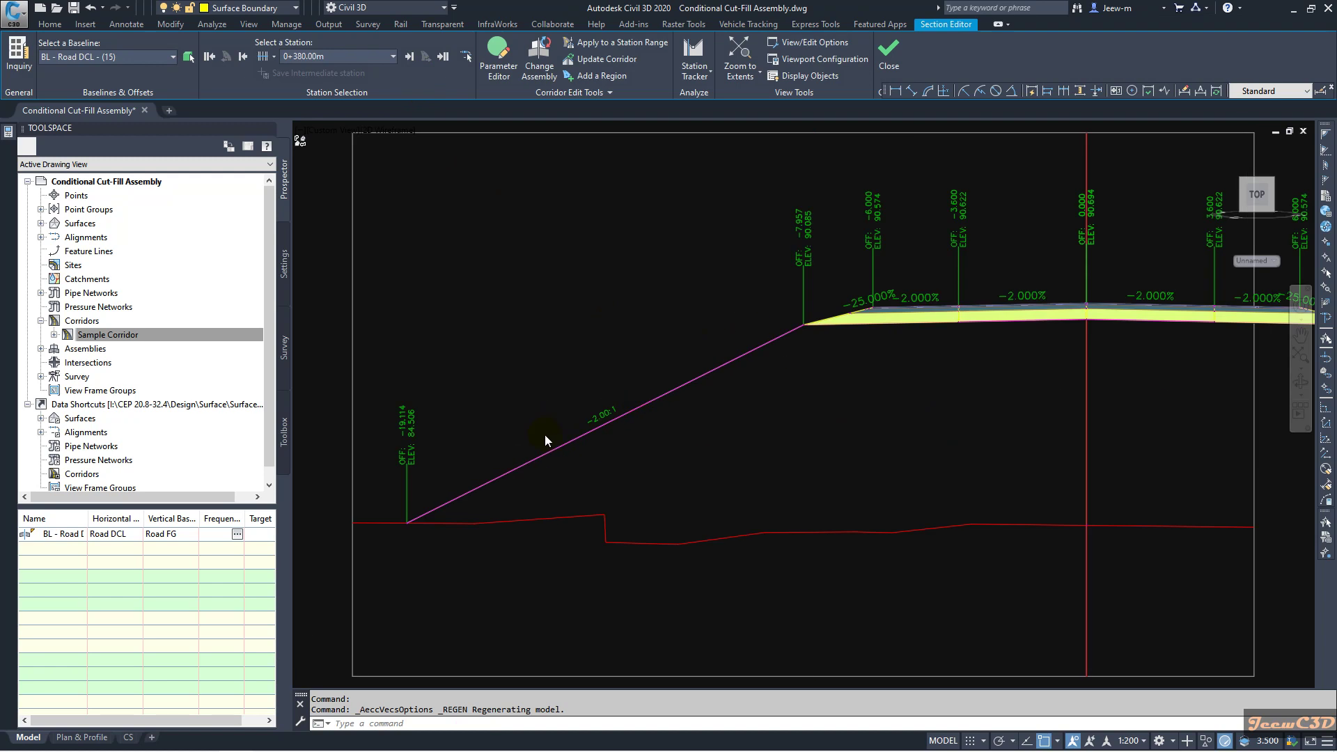
Check the right fill slope at station 0+380.00m, and examine the slopes on both sides at station 0+400.00m.
scroll(610, 418, "down", 4)
middle_click_drag(1210, 420, 1119, 418)
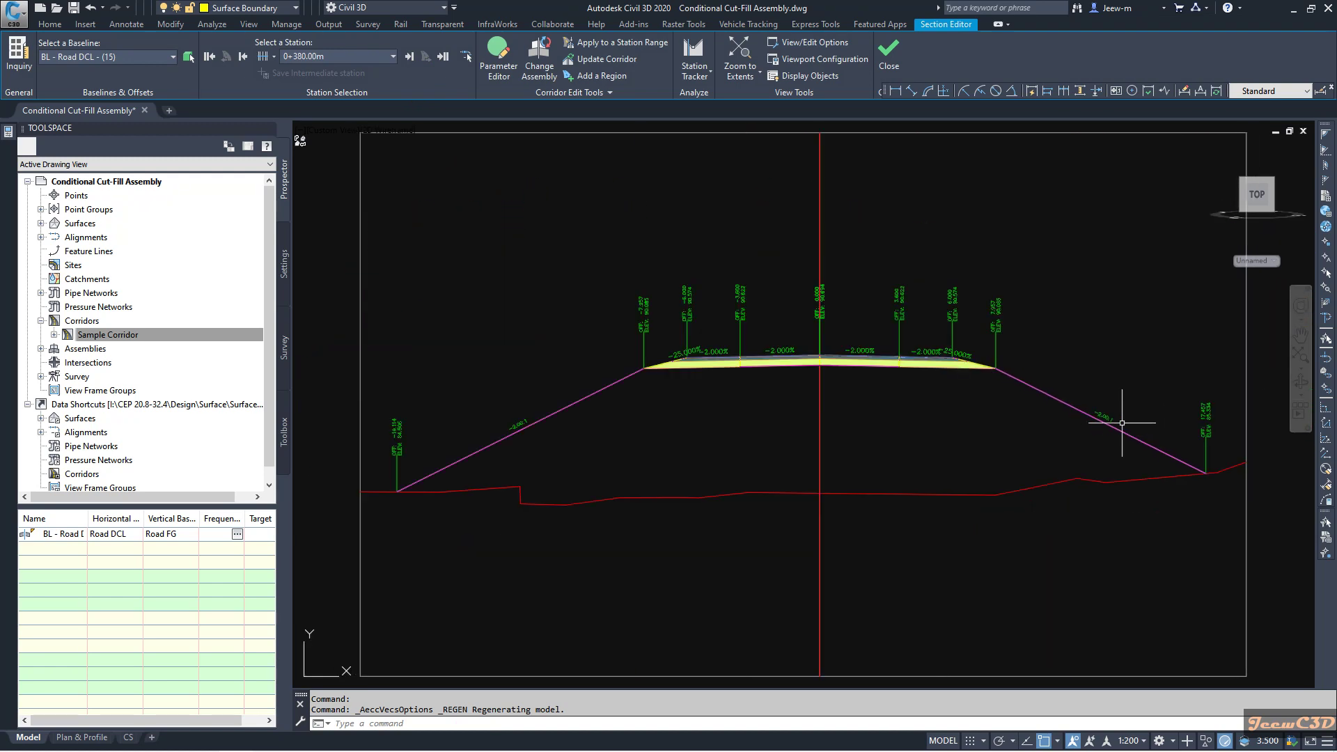
left_click(409, 56)
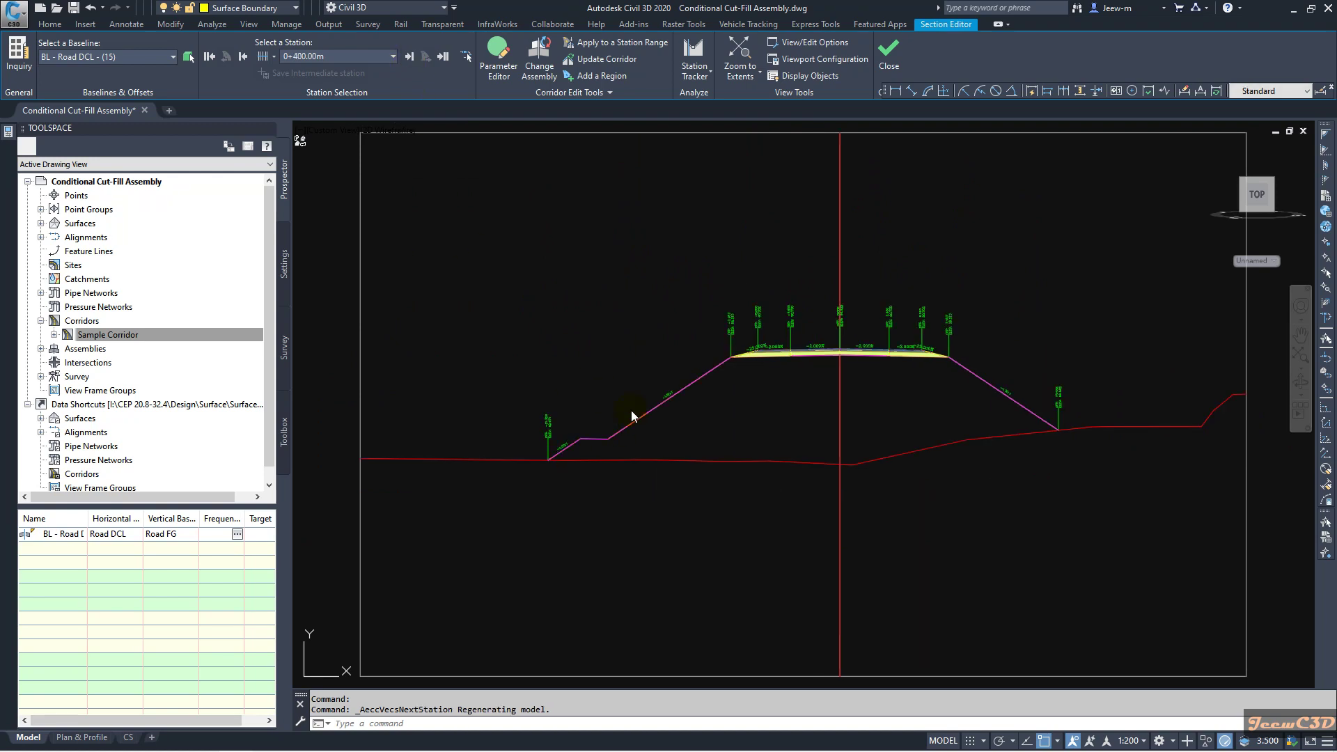
scroll(629, 418, "up", 4)
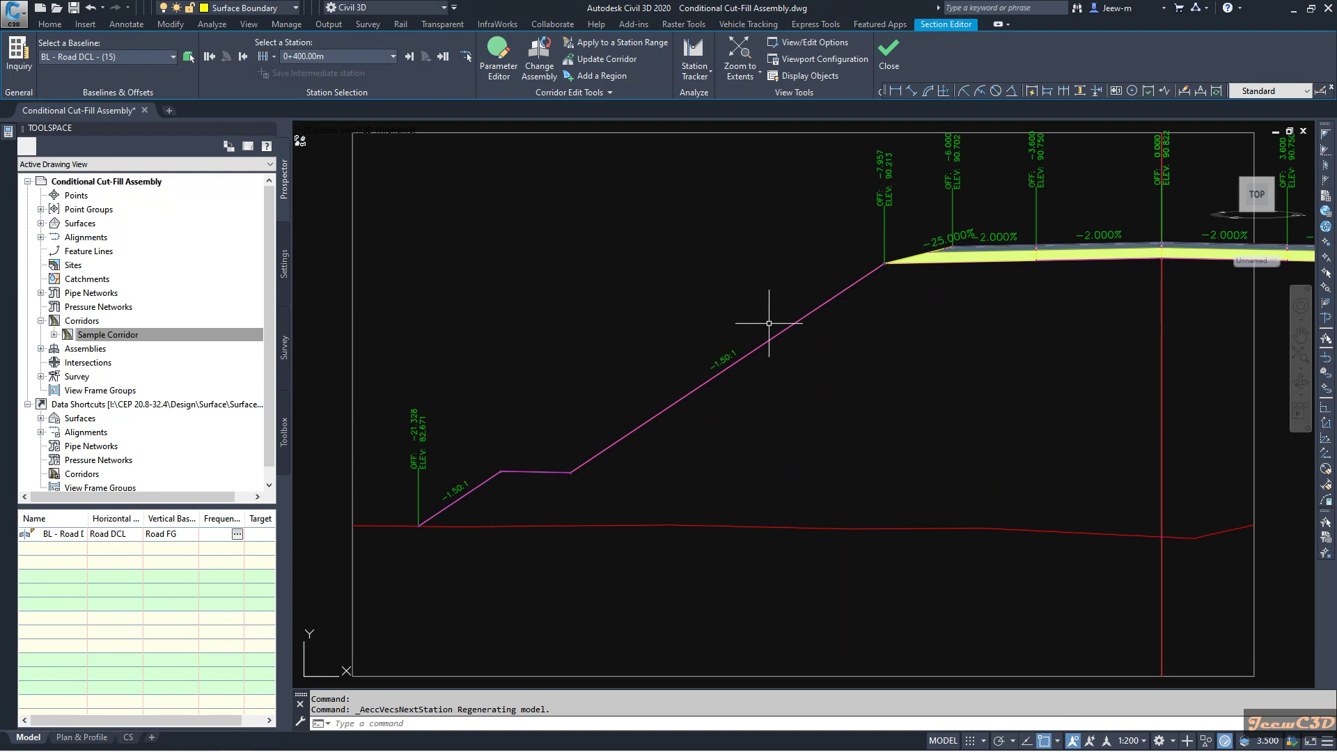
scroll(571, 476, "down", 4)
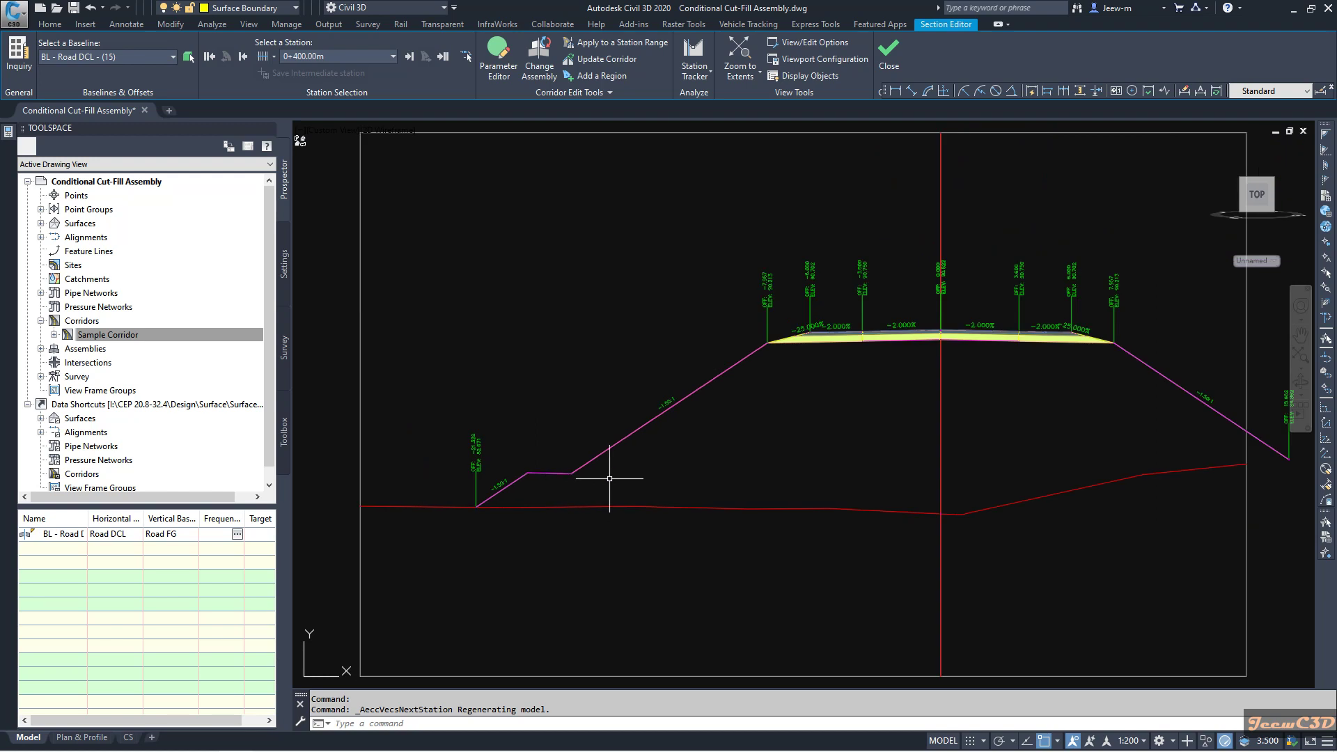
scroll(1024, 396, "up", 5)
scroll(919, 399, "down", 2)
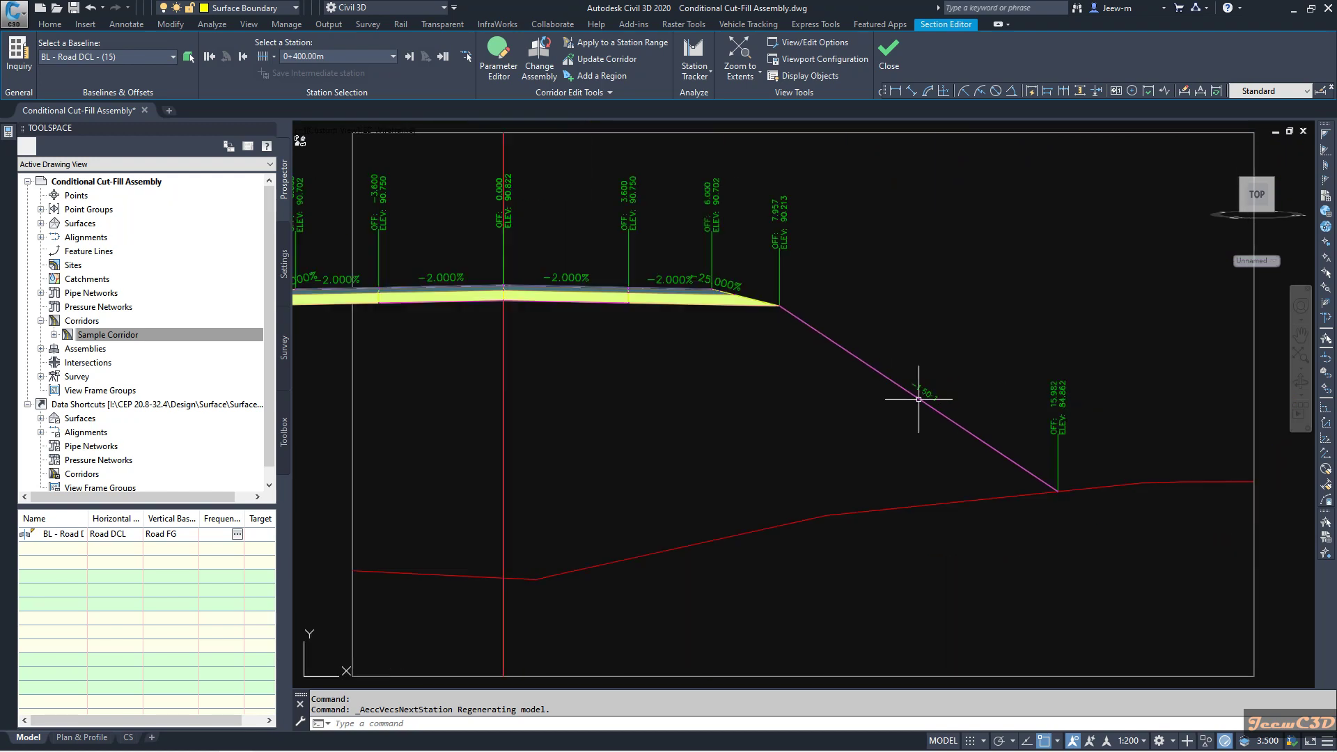
scroll(1050, 485, "up", 3)
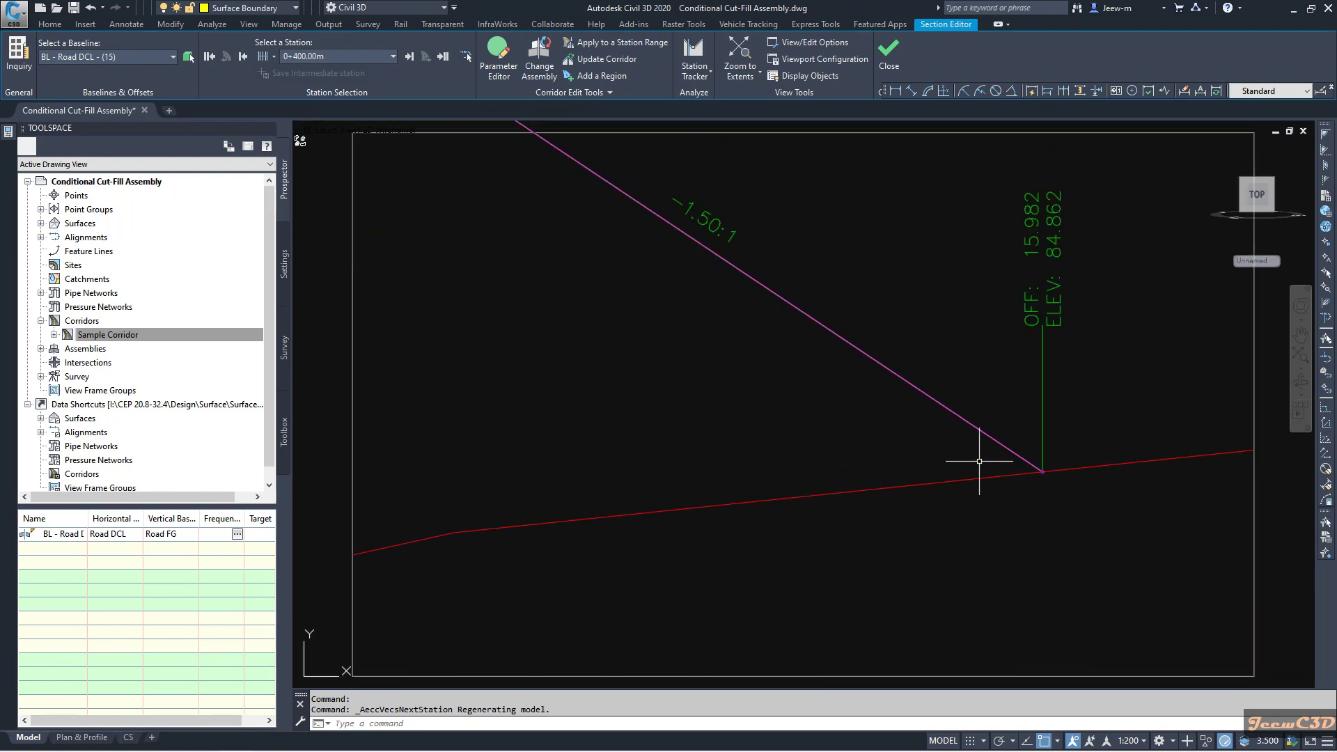
scroll(799, 332, "down", 1)
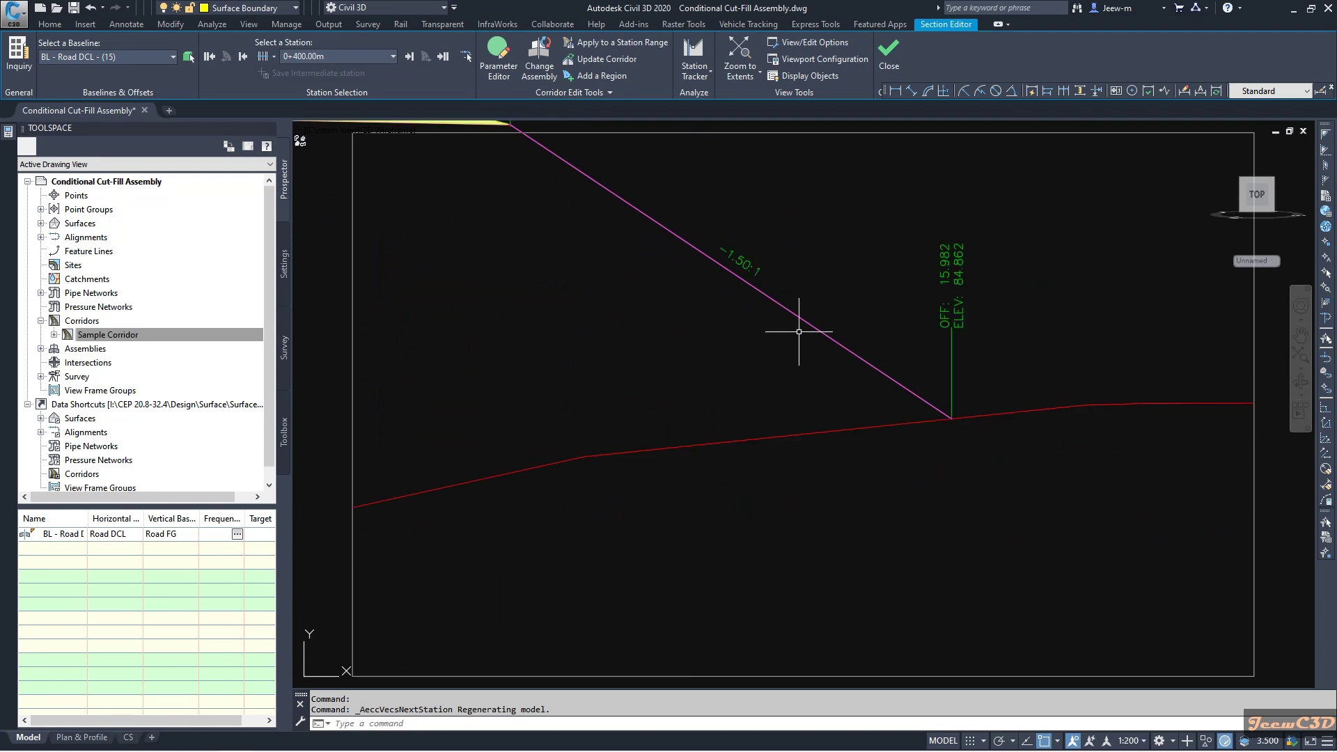
Advance the section view to station 0+410.00m and examine its left and right fill slopes.
left_click(409, 56)
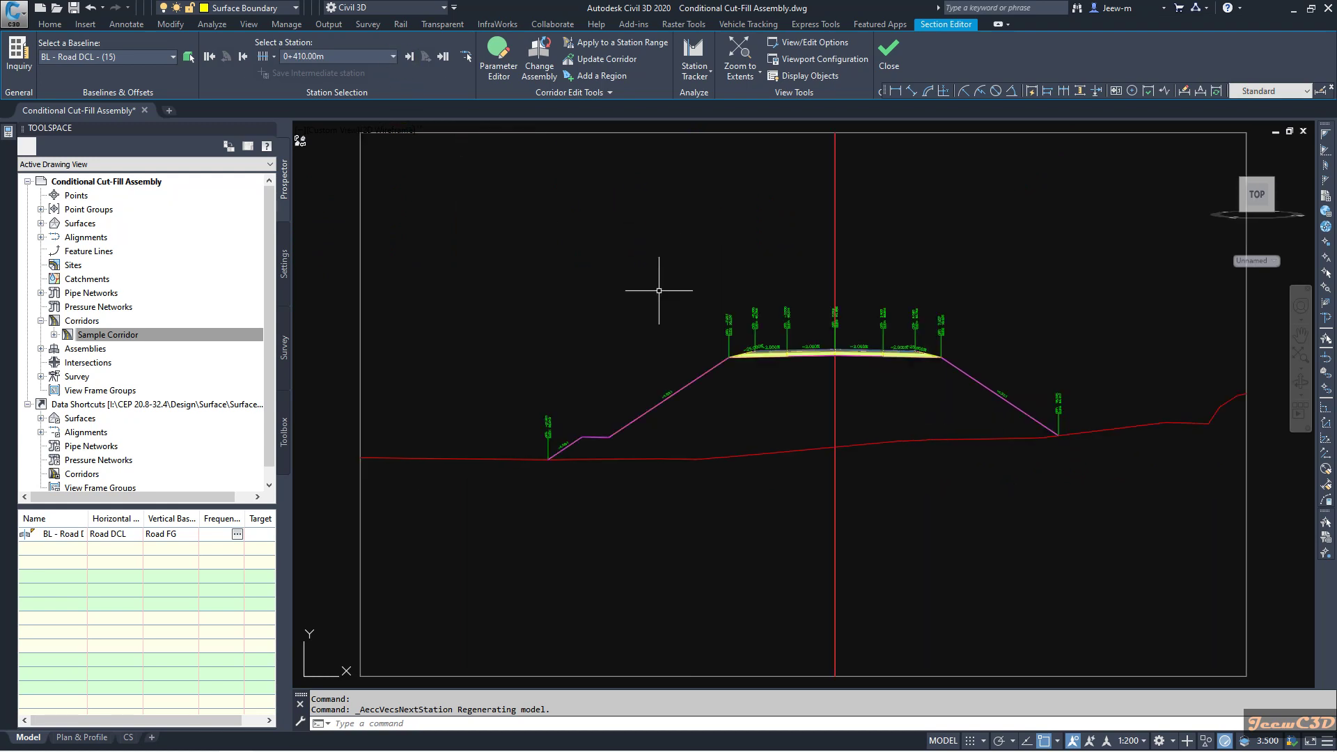
scroll(671, 382, "up", 3)
scroll(671, 382, "down", 3)
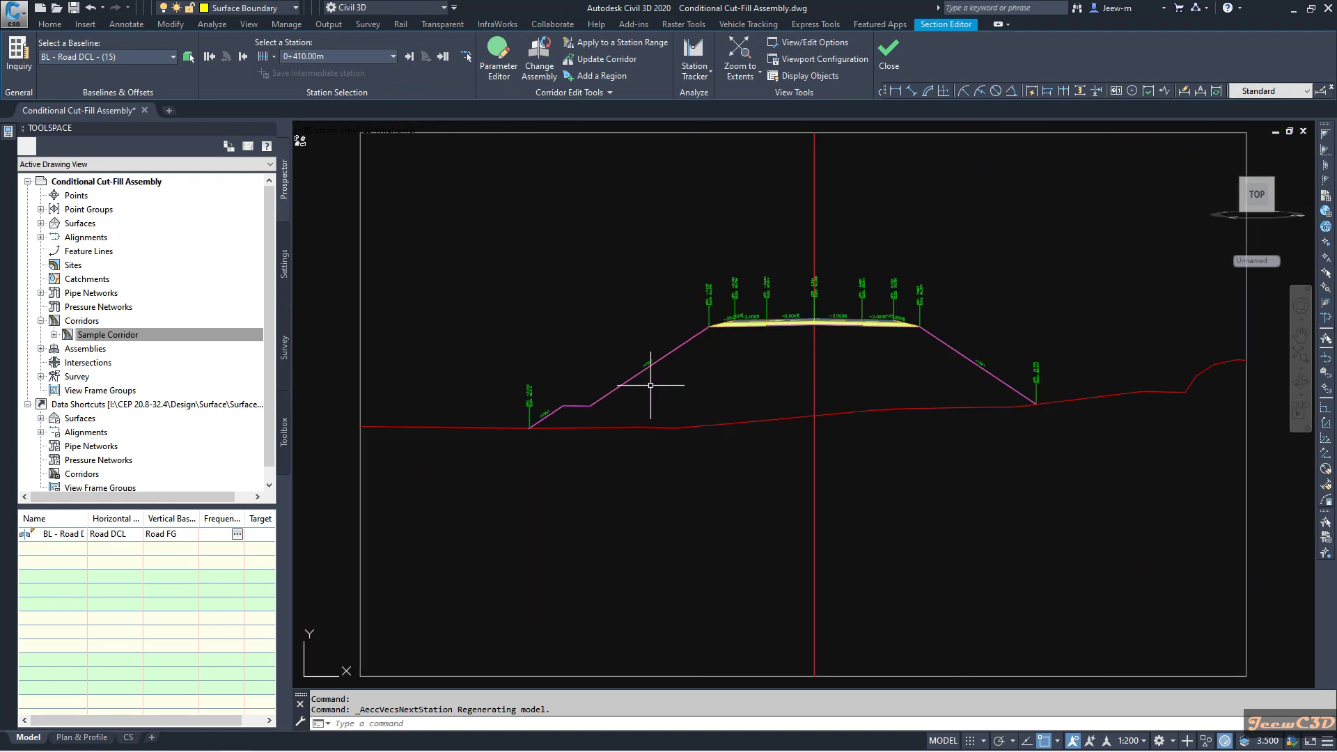
scroll(801, 363, "up", 5)
scroll(804, 372, "down", 4)
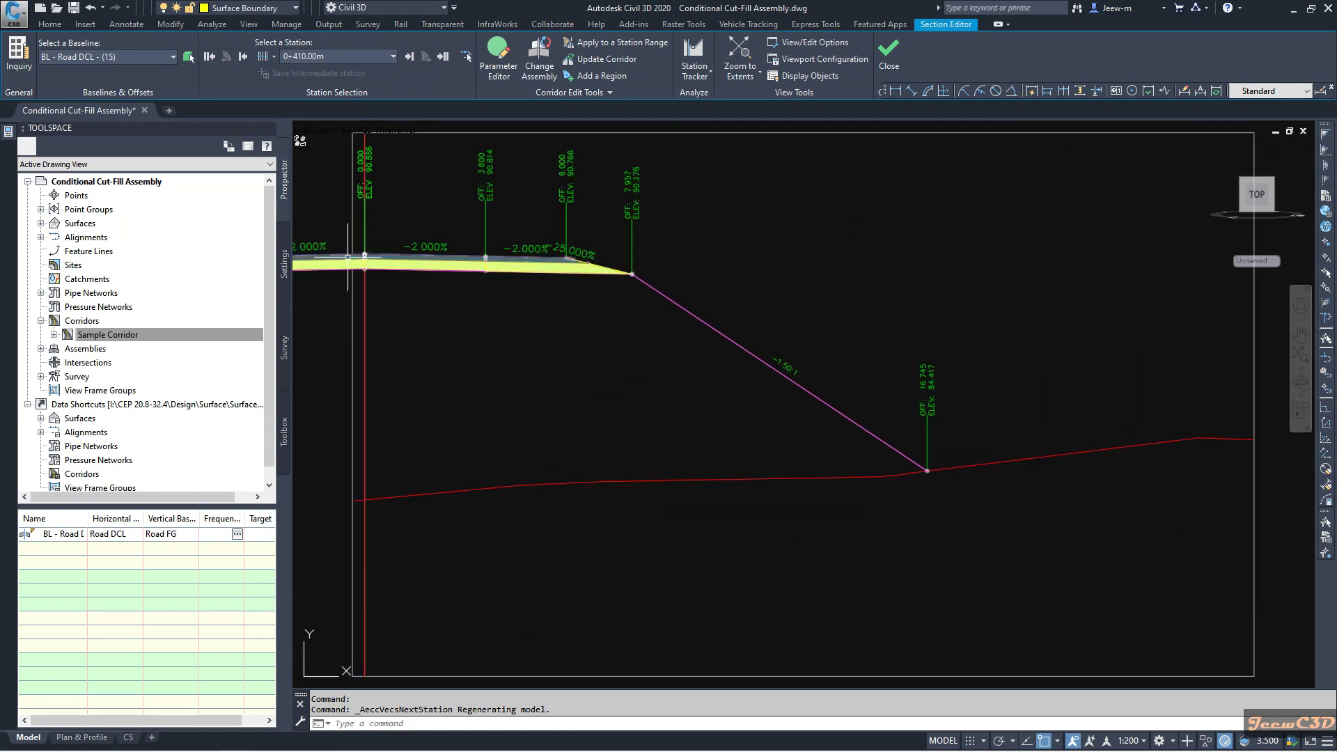
Advance to station 0+420.00m and inspect the fill slopes on both sides of the road section.
left_click(409, 57)
scroll(627, 364, "up", 3)
scroll(627, 369, "down", 4)
scroll(892, 406, "up", 4)
scroll(874, 404, "down", 2)
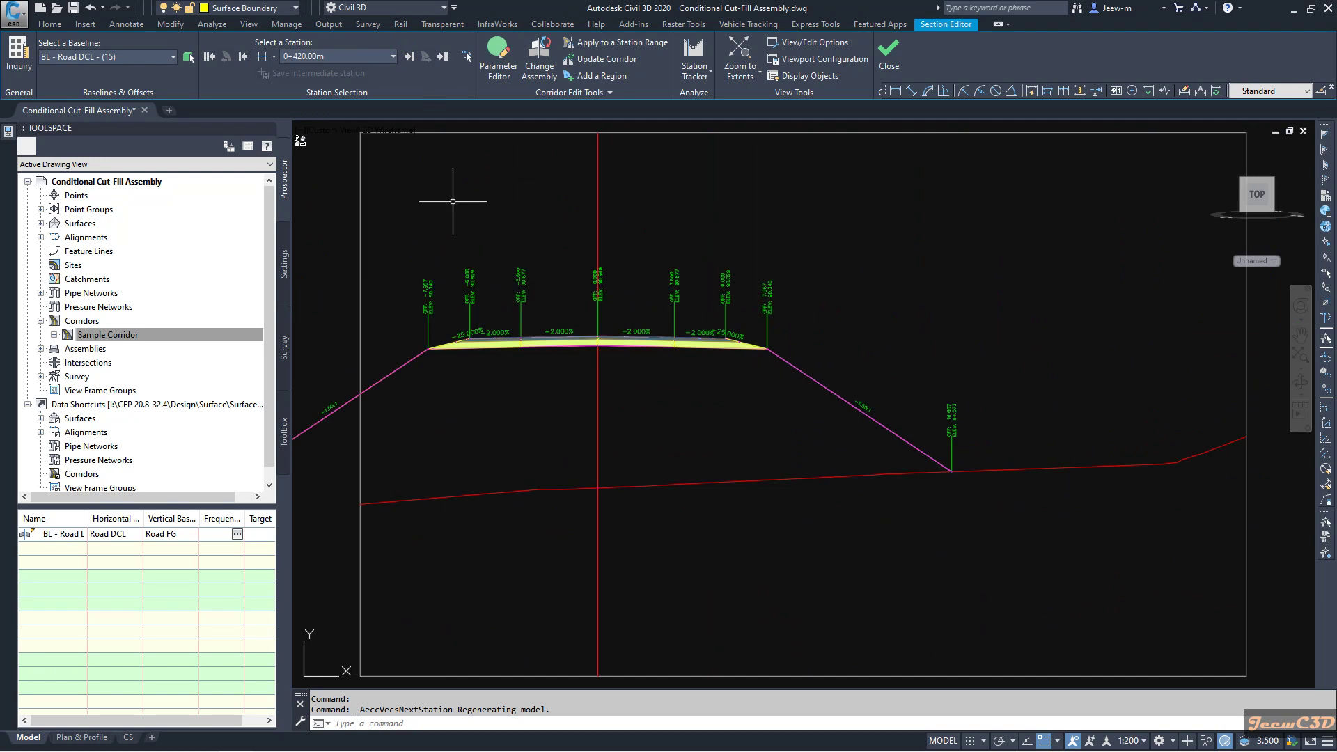
Jump to station 0+470.00m to examine its side slopes and view the following section at 0+480.00m.
left_click(385, 57)
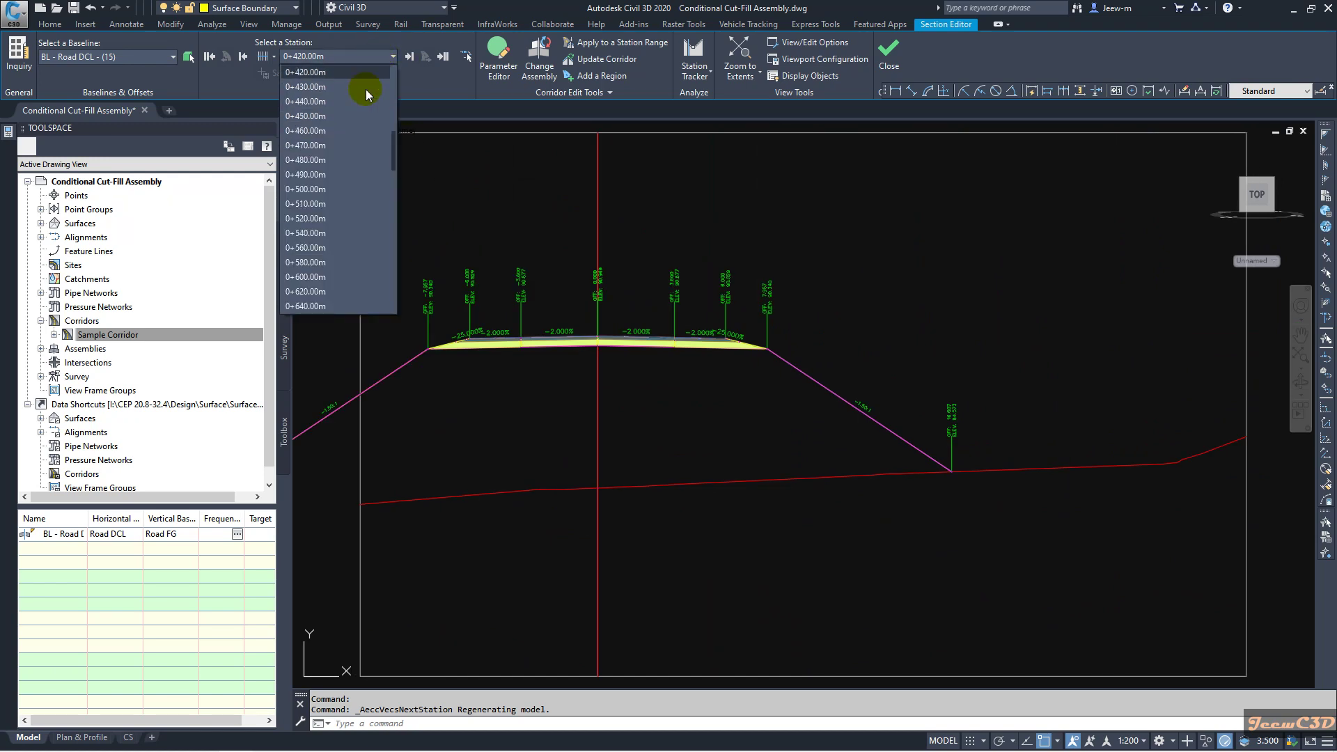
left_click(339, 144)
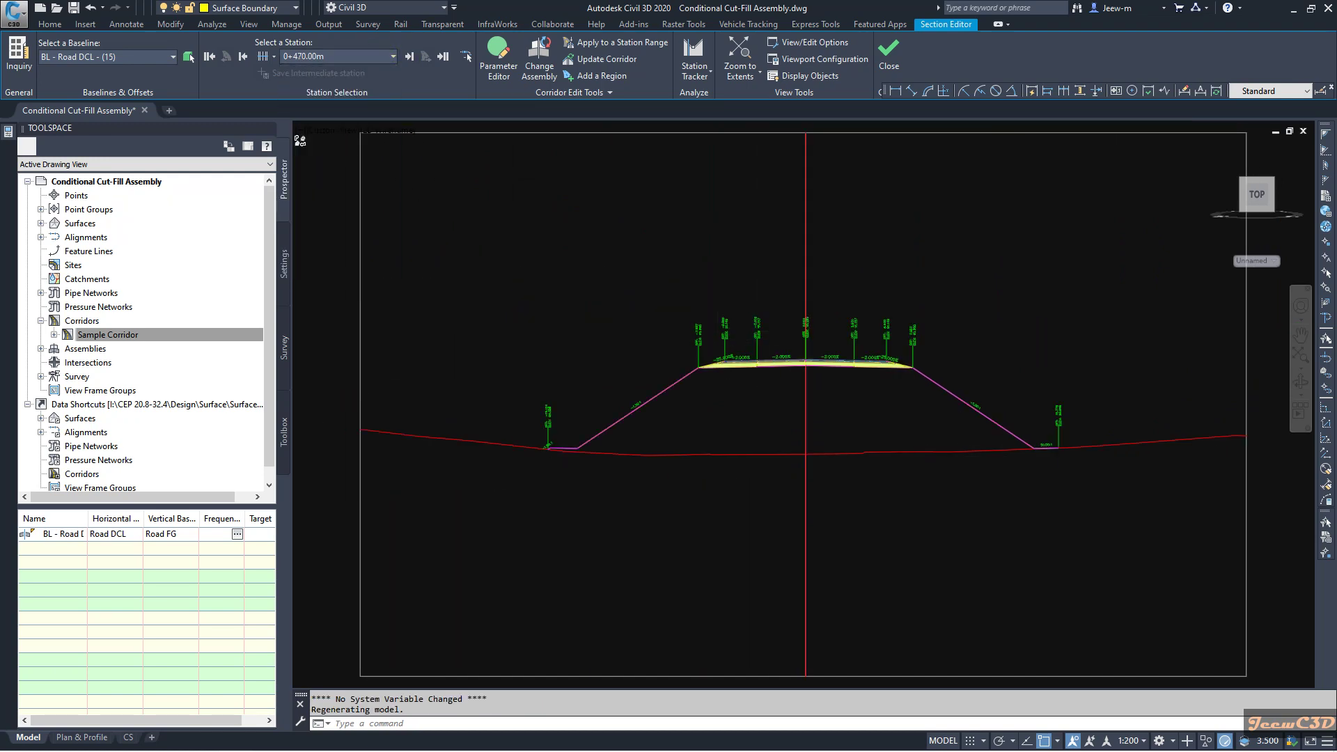
scroll(950, 379, "up", 3)
scroll(950, 379, "down", 3)
left_click(411, 56)
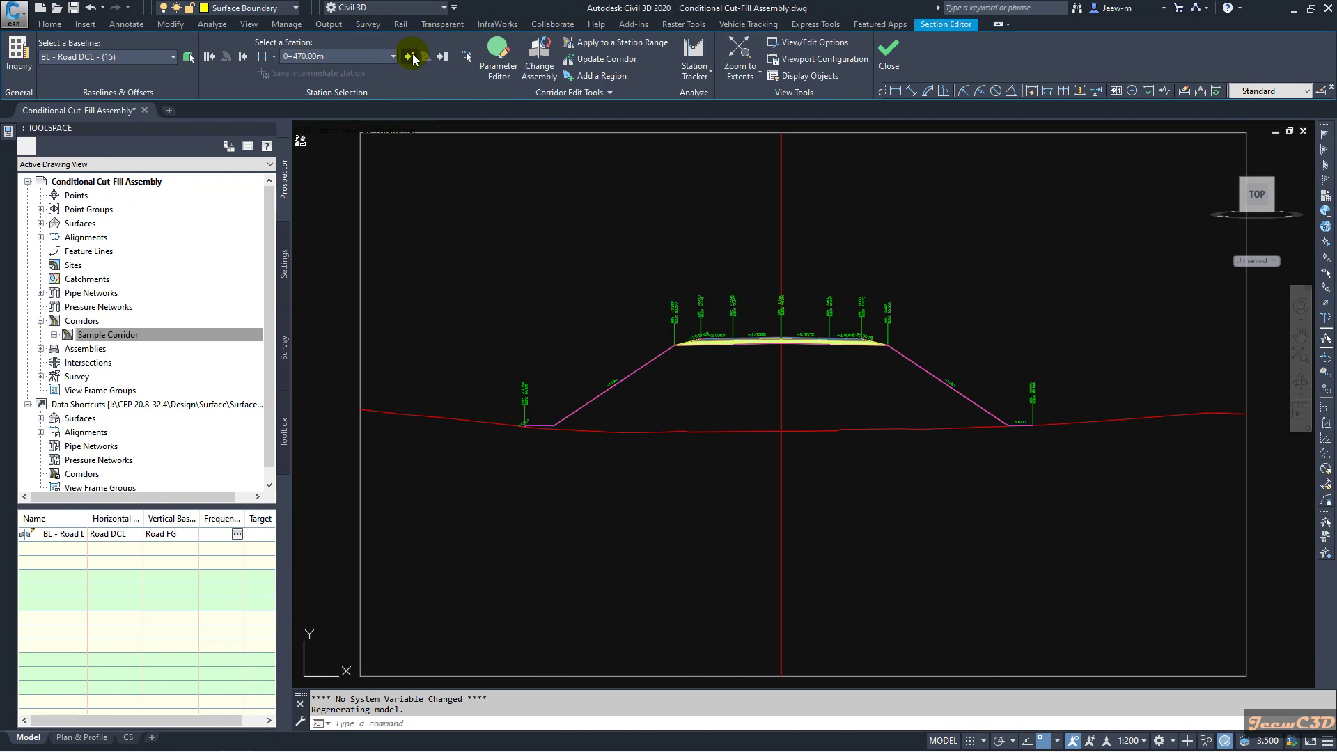
left_click(412, 56)
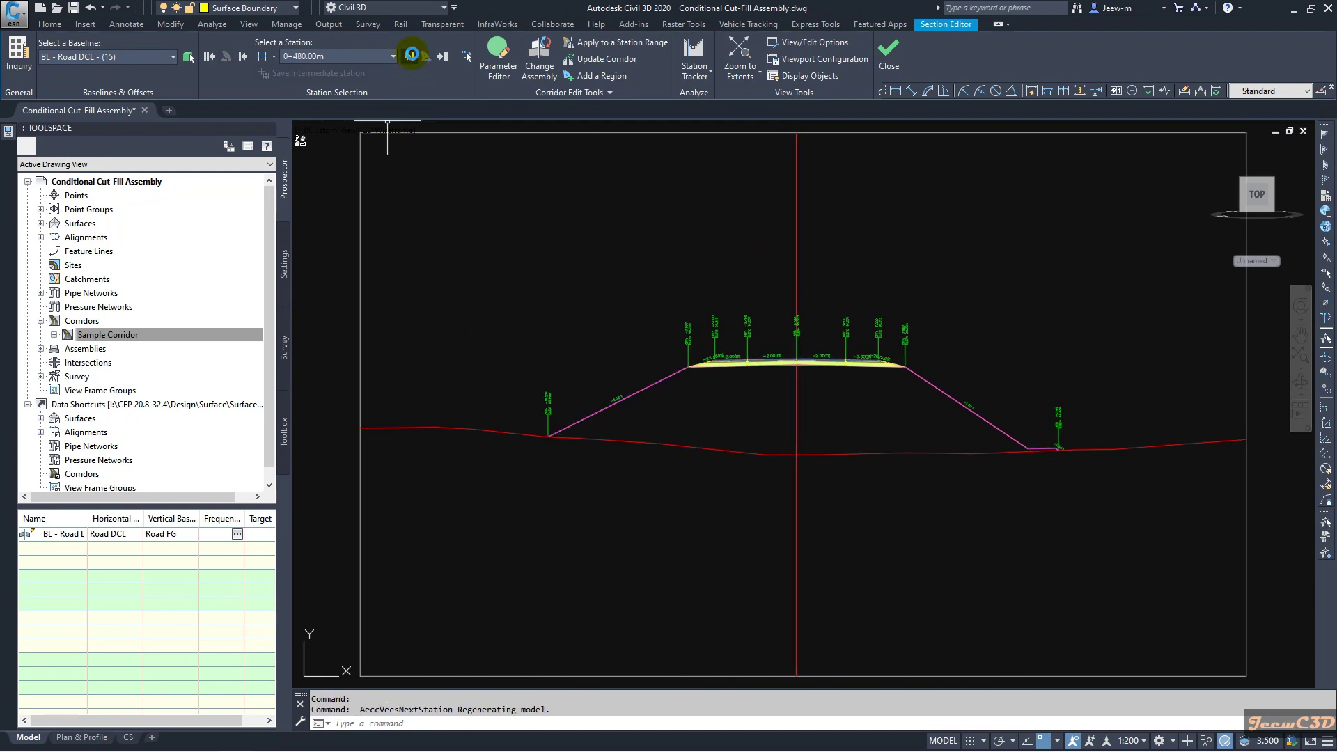
Advance to station 0+490.00m and compare the left and right fill slopes and where they meet the existing ground.
left_click(412, 54)
scroll(798, 439, "up", 4)
scroll(754, 409, "down", 2)
scroll(486, 383, "up", 4)
scroll(488, 404, "down", 4)
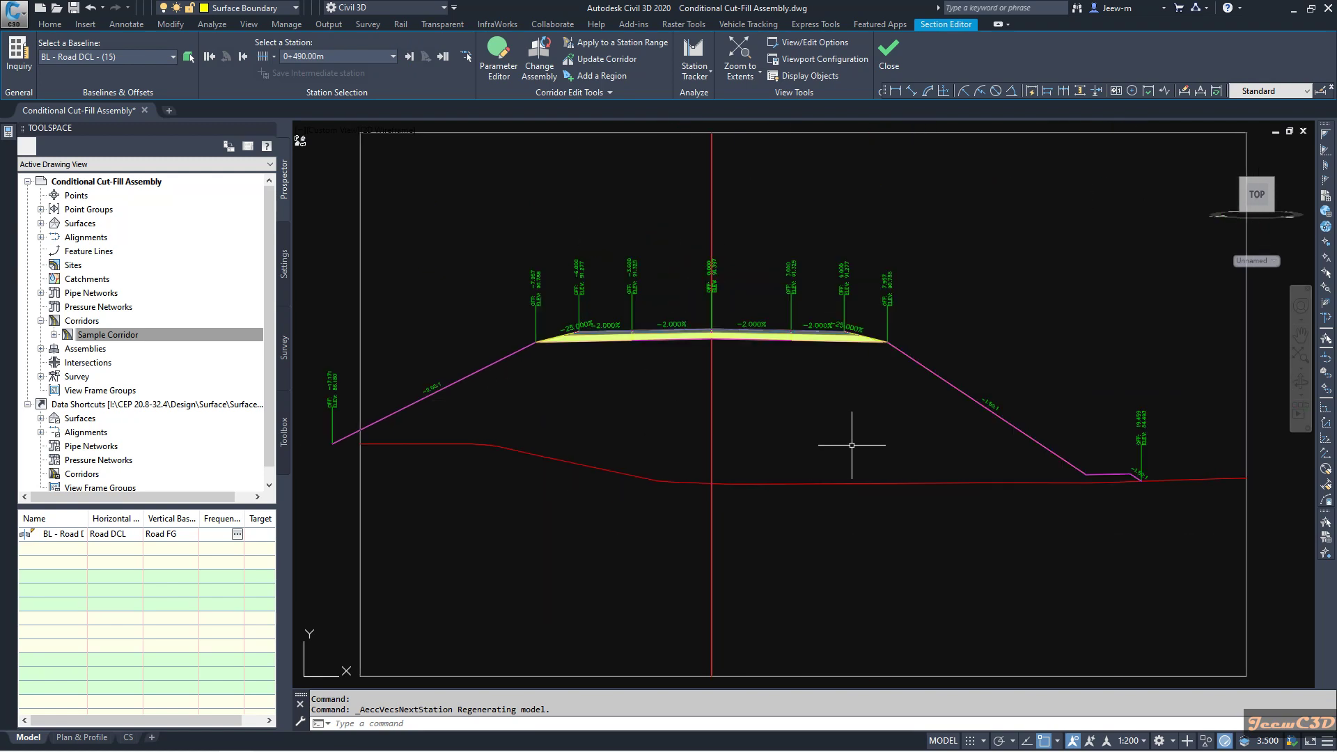
scroll(976, 427, "up", 4)
scroll(982, 344, "down", 6)
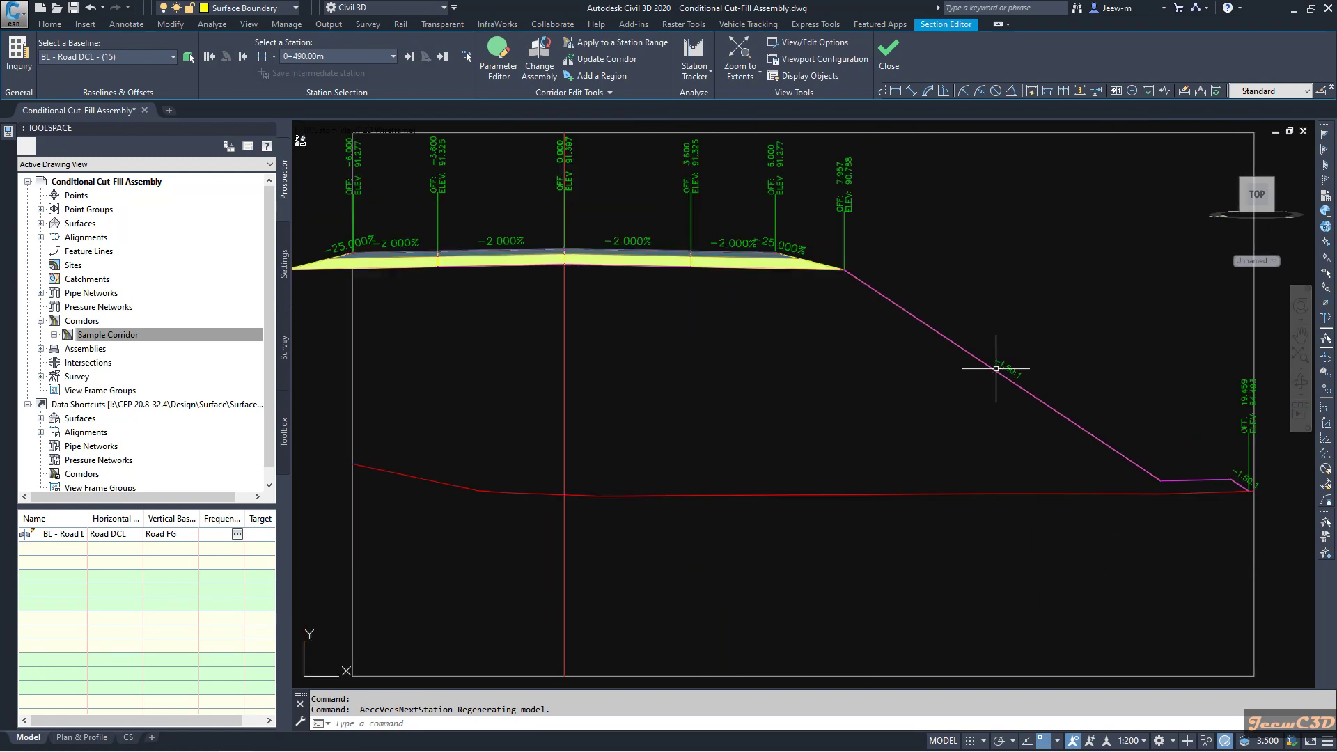
middle_click_drag(455, 429, 519, 433)
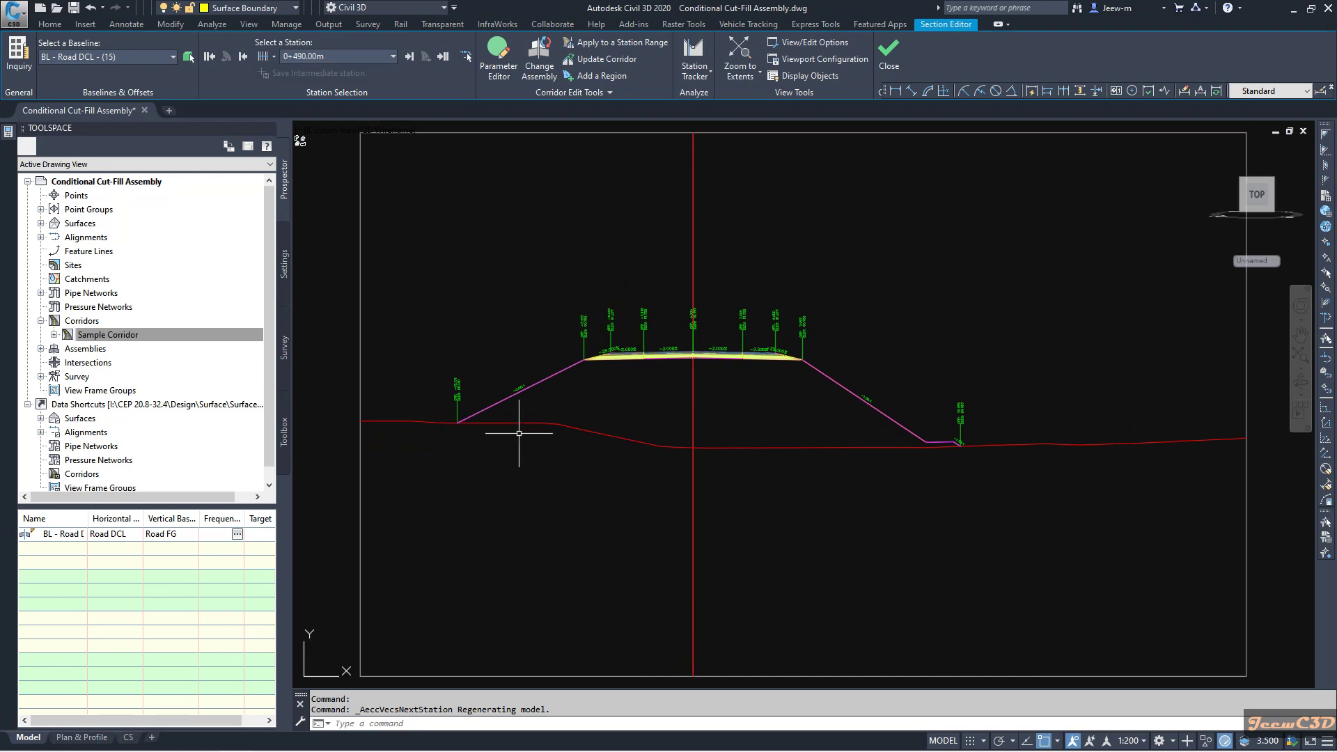
scroll(791, 448, "up", 2)
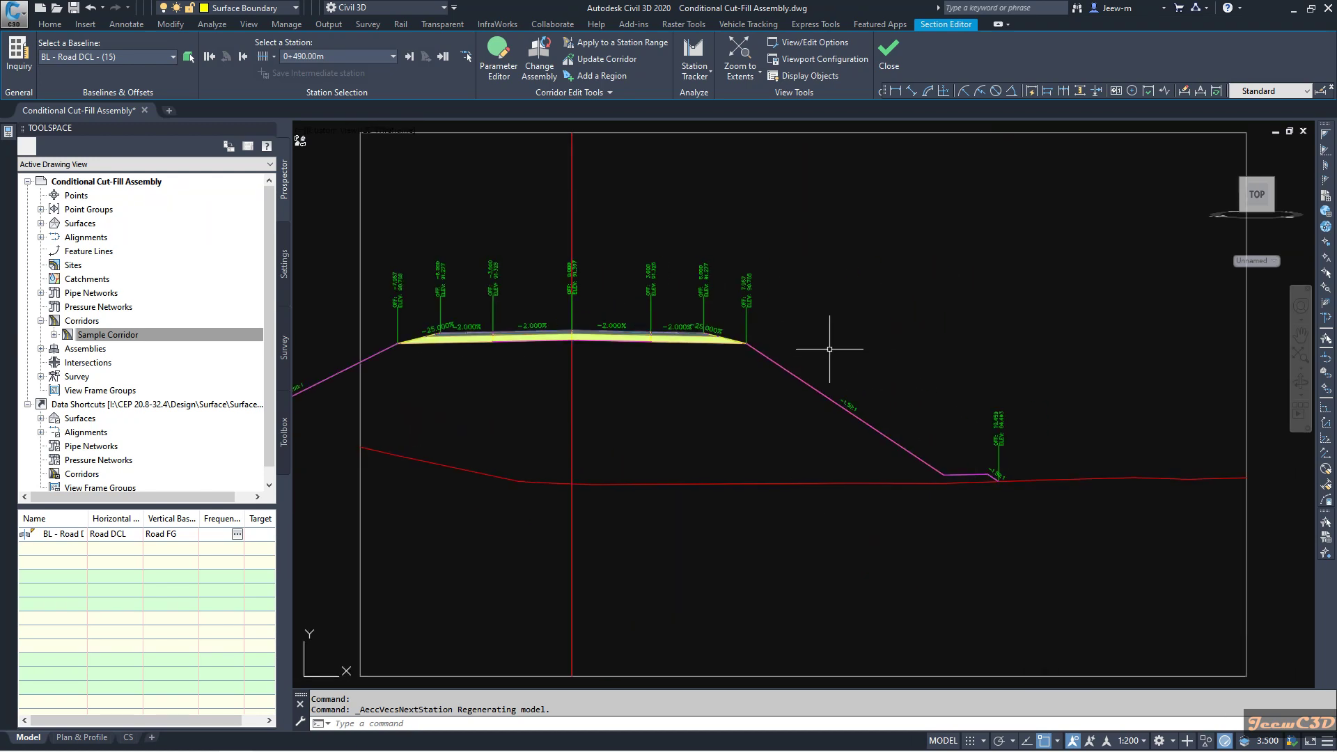
middle_click_drag(826, 353, 1159, 388)
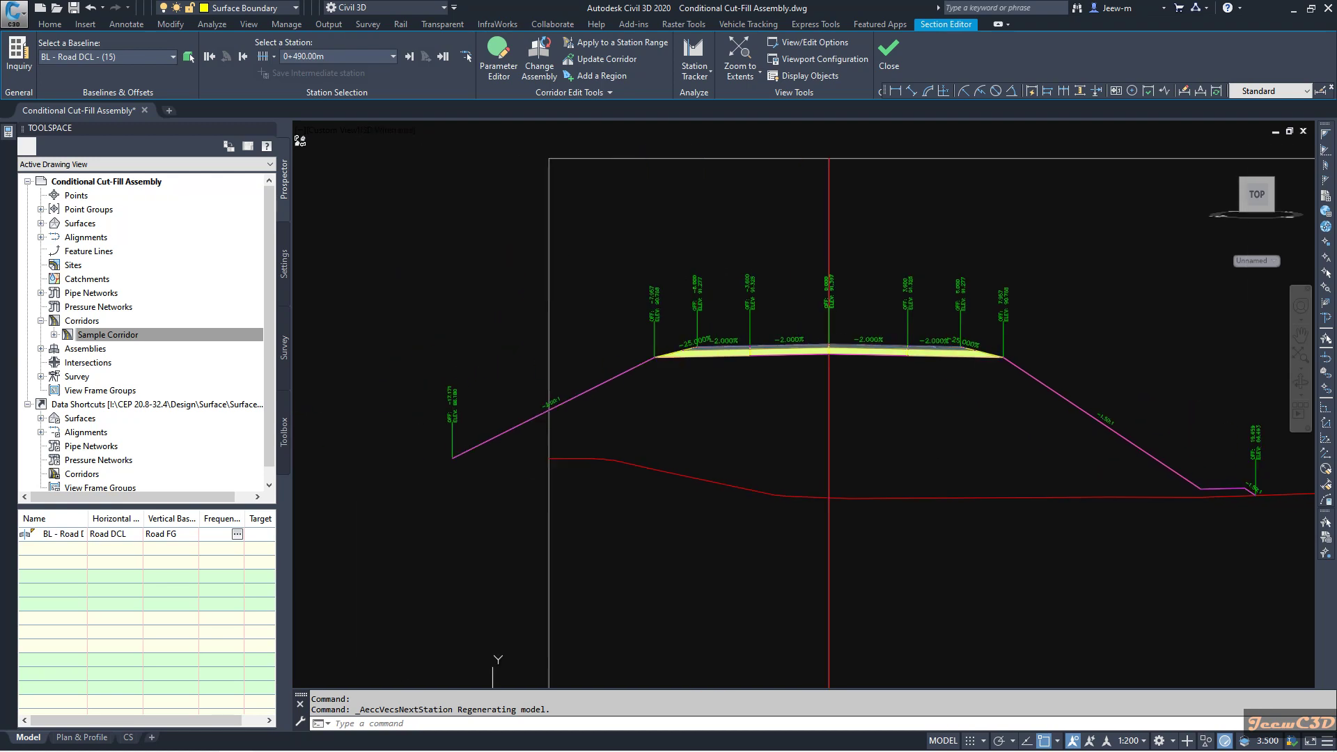
mouse_move(730, 432)
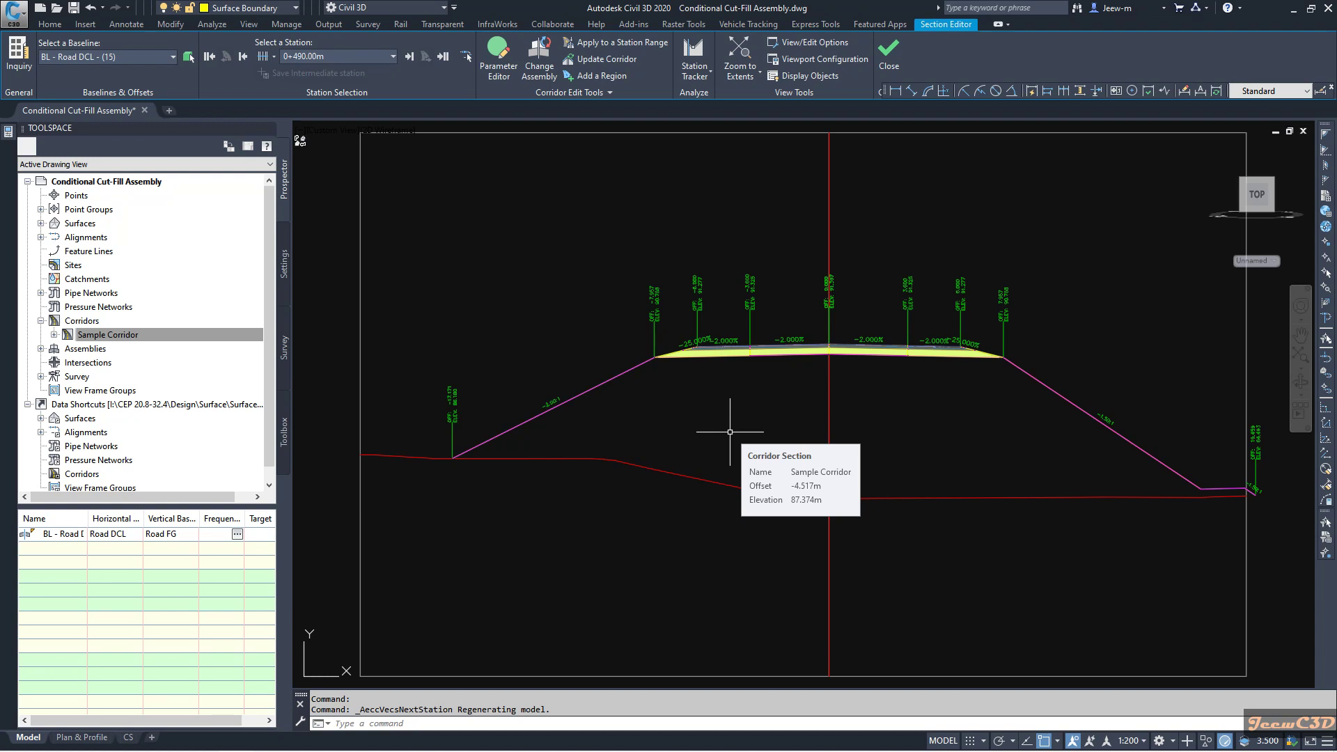
mouse_move(771, 416)
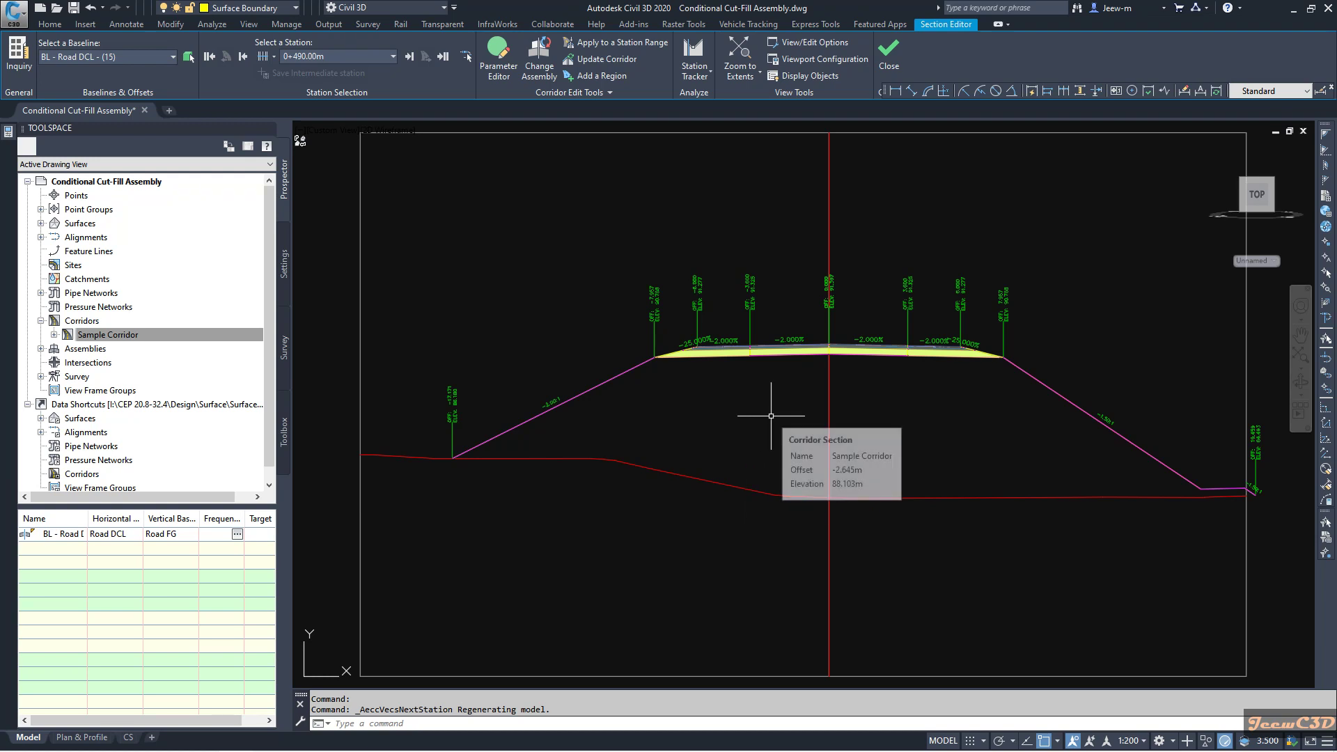